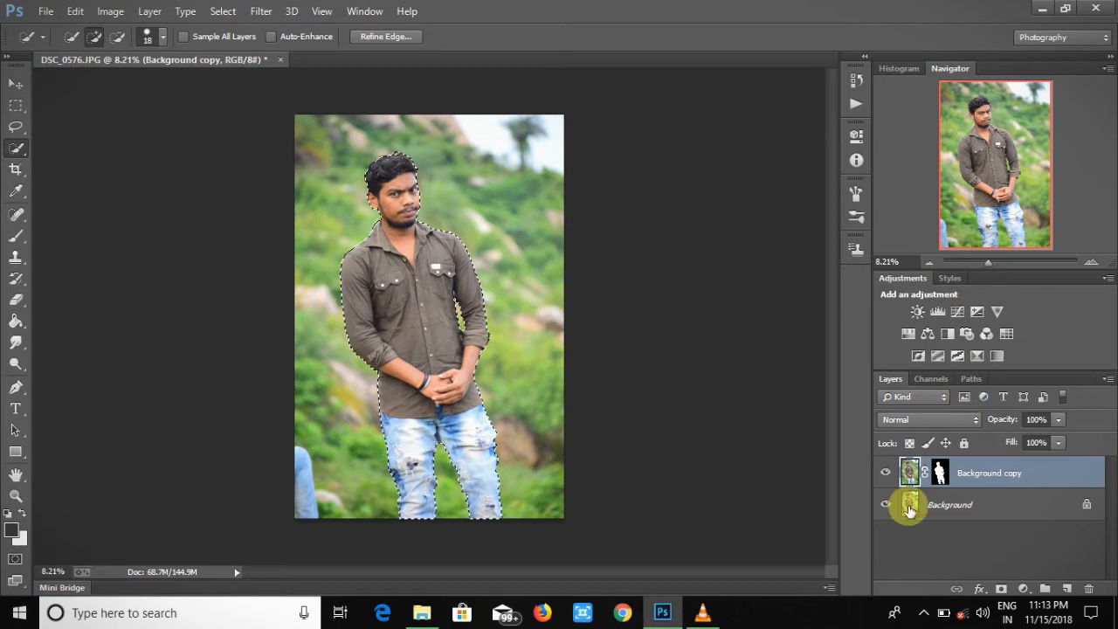
- Expand the selection around the man by 10 pixels on the Background layer
{"action": "left_click", "coordinate": [224, 11]}
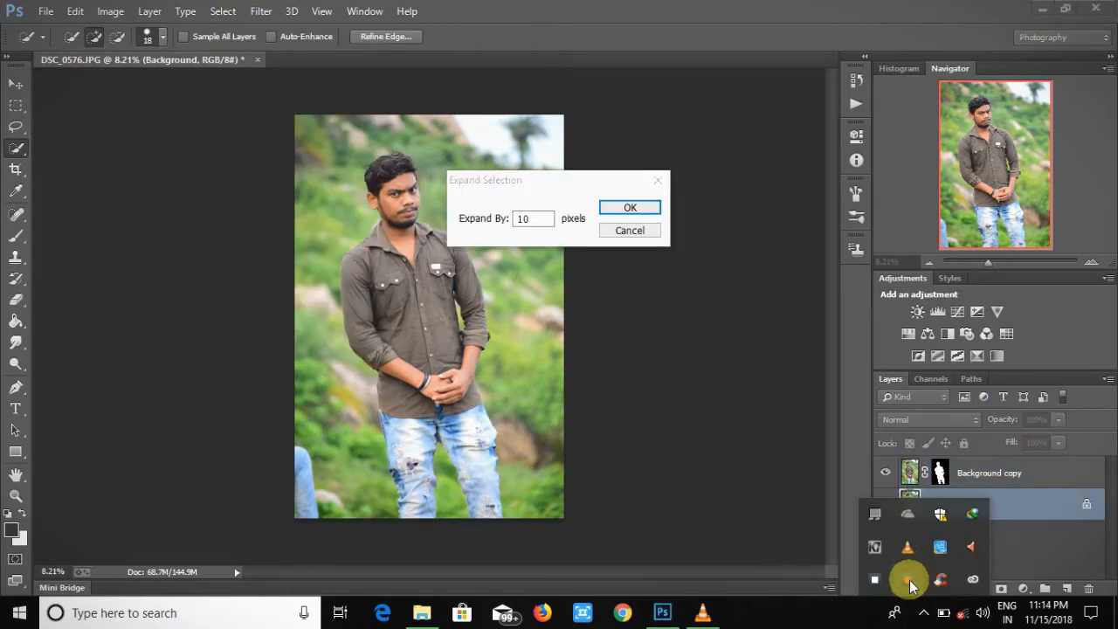
{"action": "left_click", "coordinate": [565, 203]}
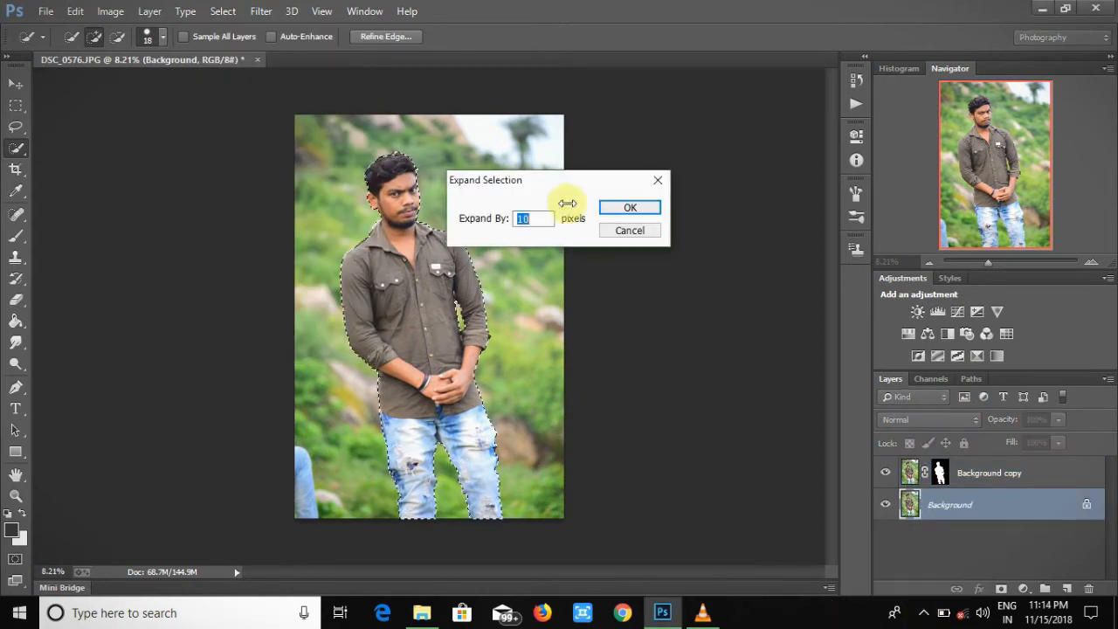
{"action": "left_click", "coordinate": [630, 207]}
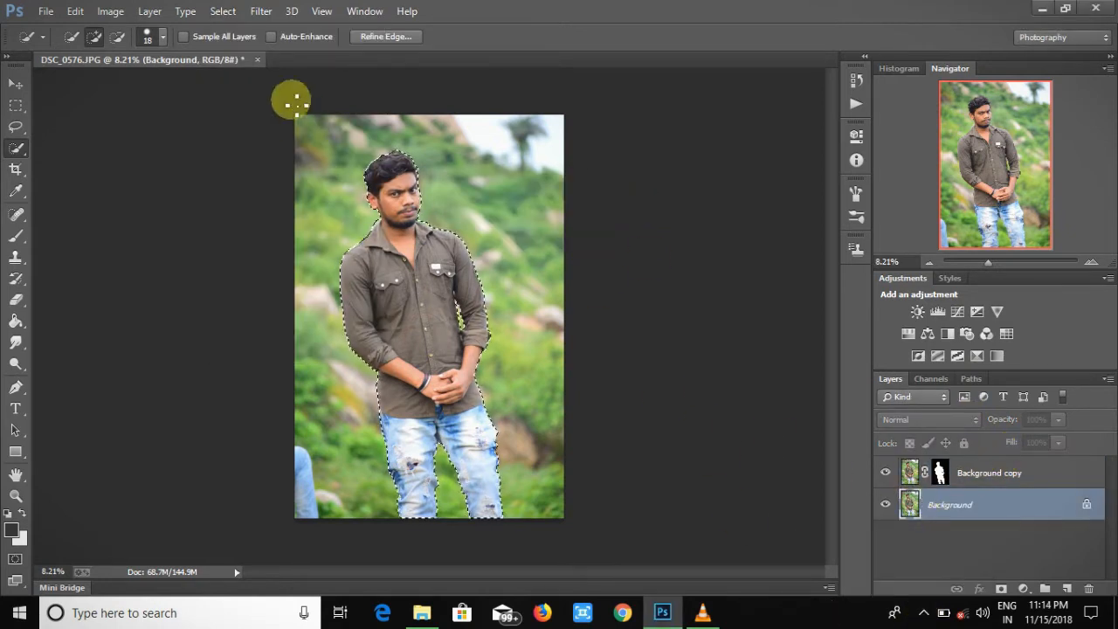
- Fill the selected man's area on the Background layer using Content-Aware contents, Normal mode and 100% opacity
{"action": "right_click", "coordinate": [478, 371]}
{"action": "left_click", "coordinate": [532, 262]}
{"action": "left_click", "coordinate": [544, 181]}
{"action": "left_click", "coordinate": [523, 251]}
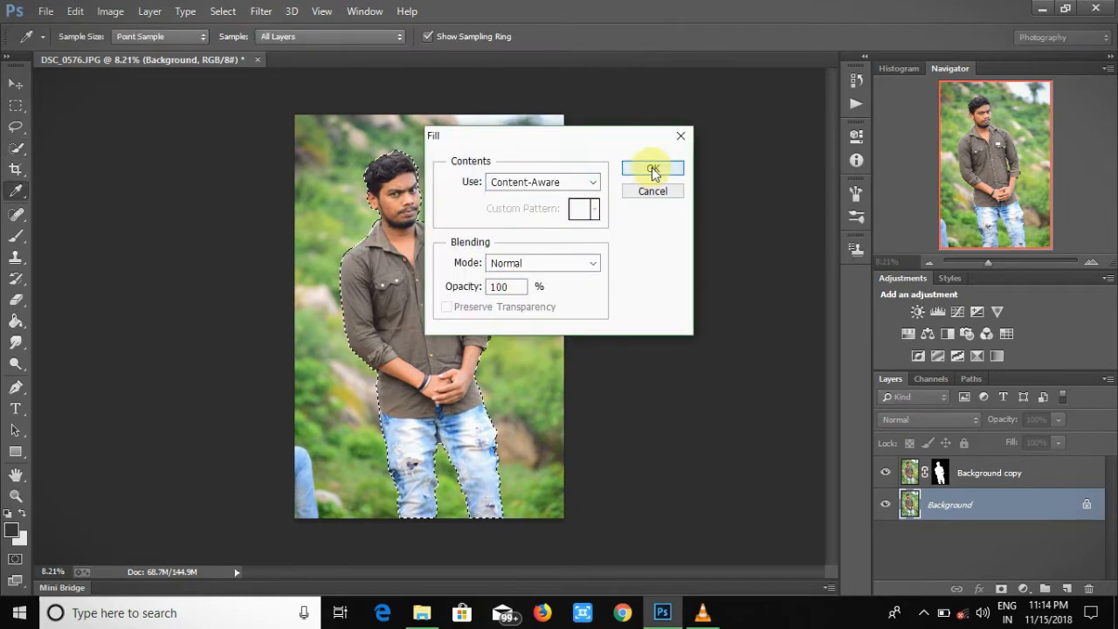
{"action": "left_click", "coordinate": [652, 168]}
{"action": "left_click", "coordinate": [923, 612]}
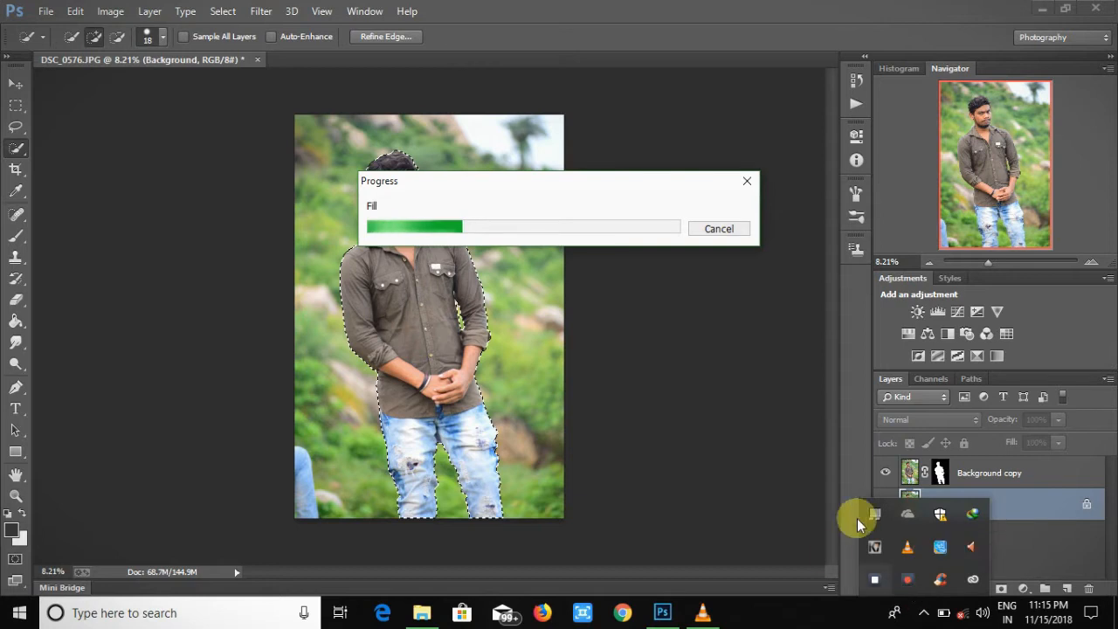
{"action": "left_click", "coordinate": [812, 444]}
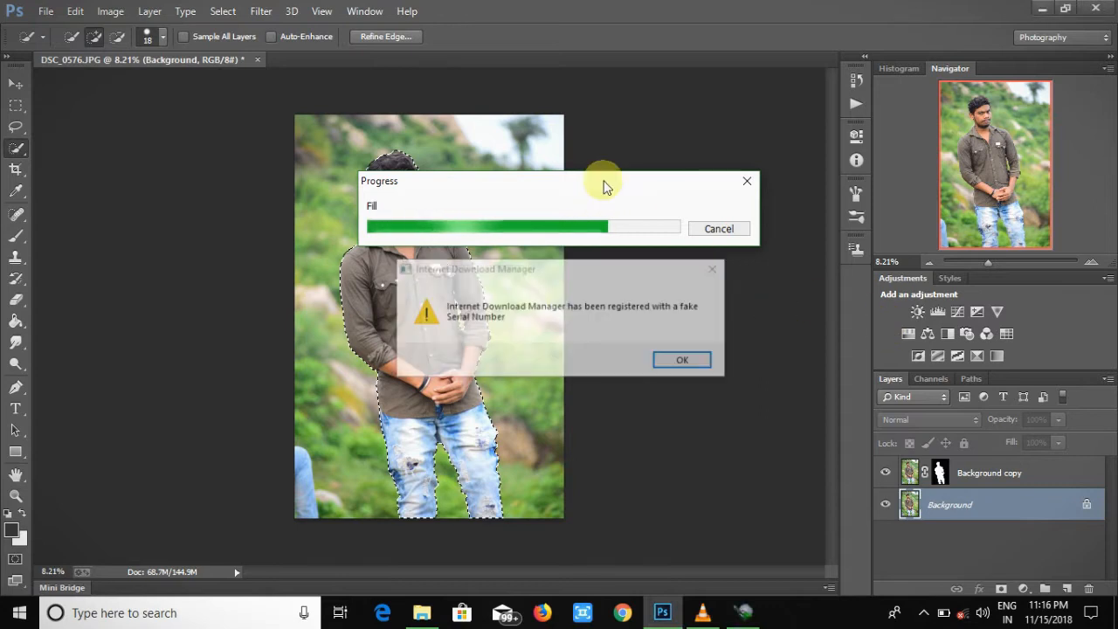
{"action": "left_click", "coordinate": [681, 359]}
{"action": "left_click_drag", "start_coordinate": [622, 194], "coordinate": [830, 323]}
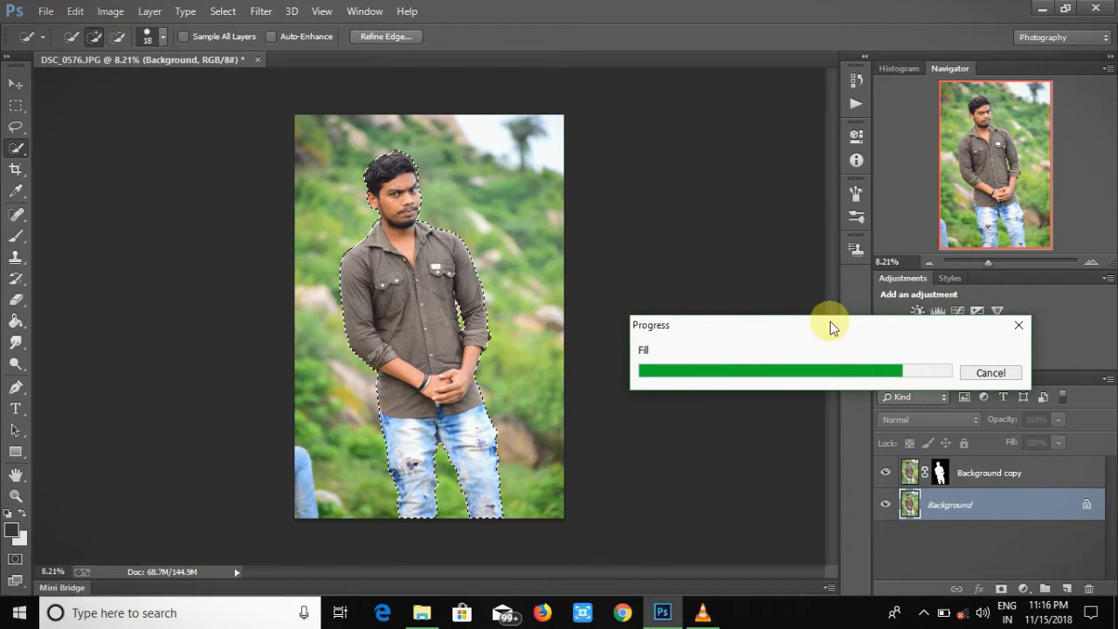
{"action": "right_click", "coordinate": [421, 613]}
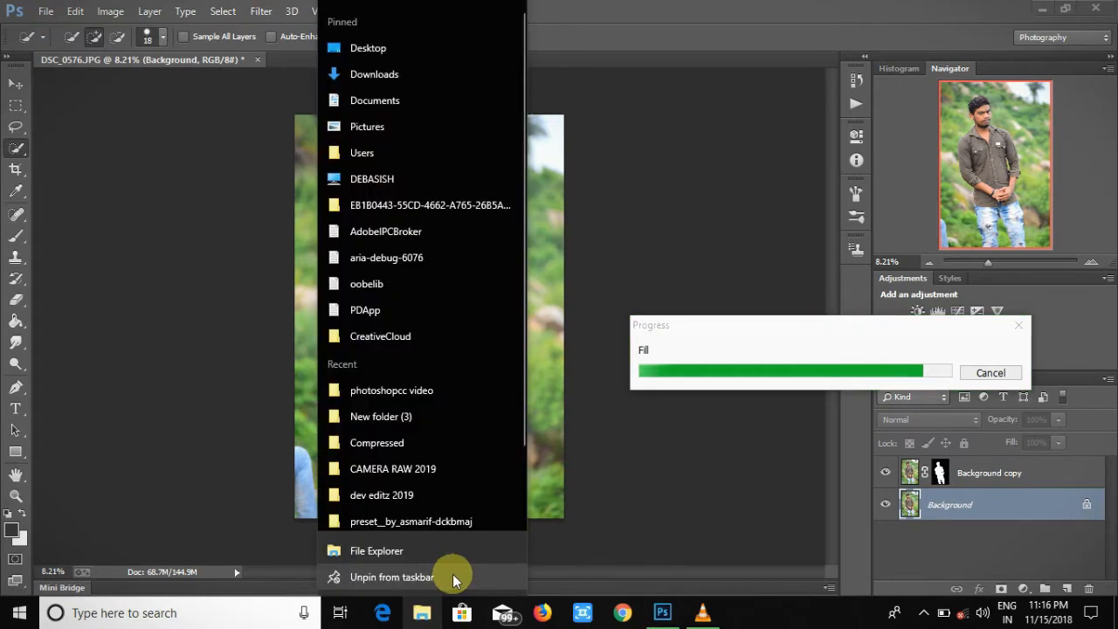
{"action": "left_click", "coordinate": [903, 538]}
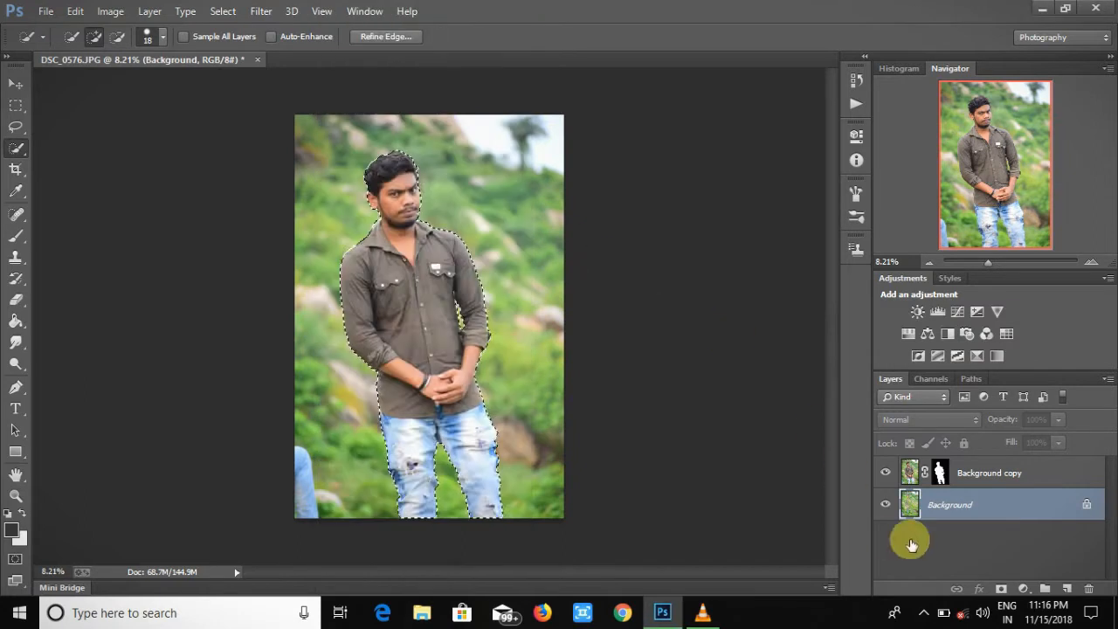
- Hide the Background copy layer and remove the selection around the man's outline
{"action": "left_click", "coordinate": [886, 473]}
{"action": "right_click", "coordinate": [15, 149]}
{"action": "left_click", "coordinate": [70, 164]}
{"action": "right_click", "coordinate": [14, 149]}
{"action": "left_click", "coordinate": [70, 146]}
{"action": "key", "text": "ctrl+d"}
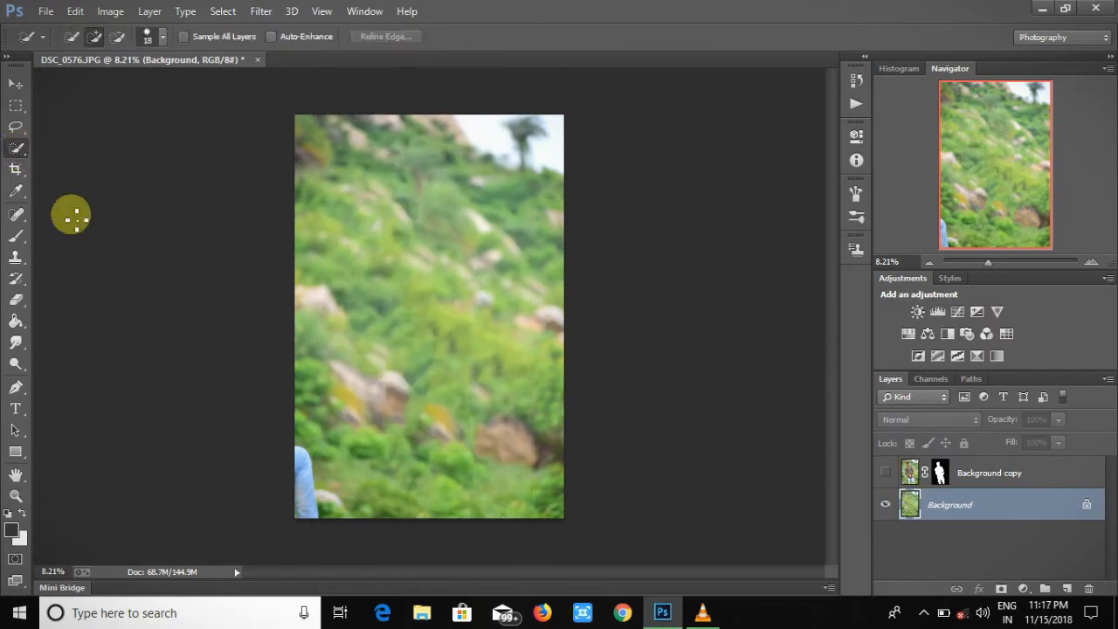
- Retouch leftover traces in the filled hillside with the Content-Aware Spot Healing Brush at size 189
{"action": "left_click", "coordinate": [17, 297]}
{"action": "left_click", "coordinate": [14, 215]}
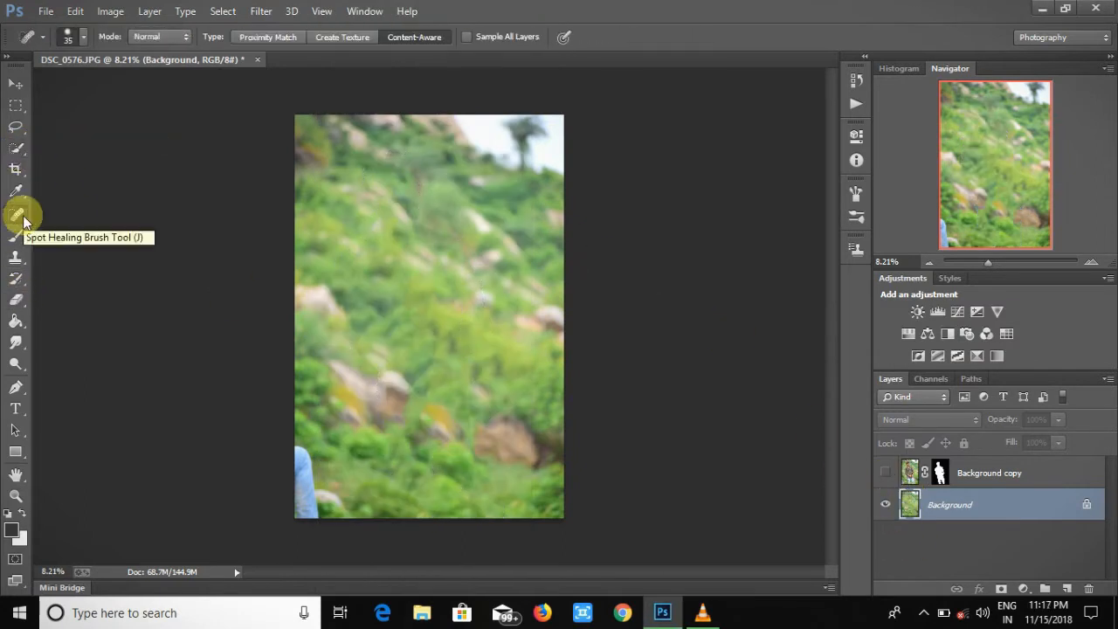
{"action": "left_click_drag", "start_coordinate": [988, 261], "coordinate": [991, 260]}
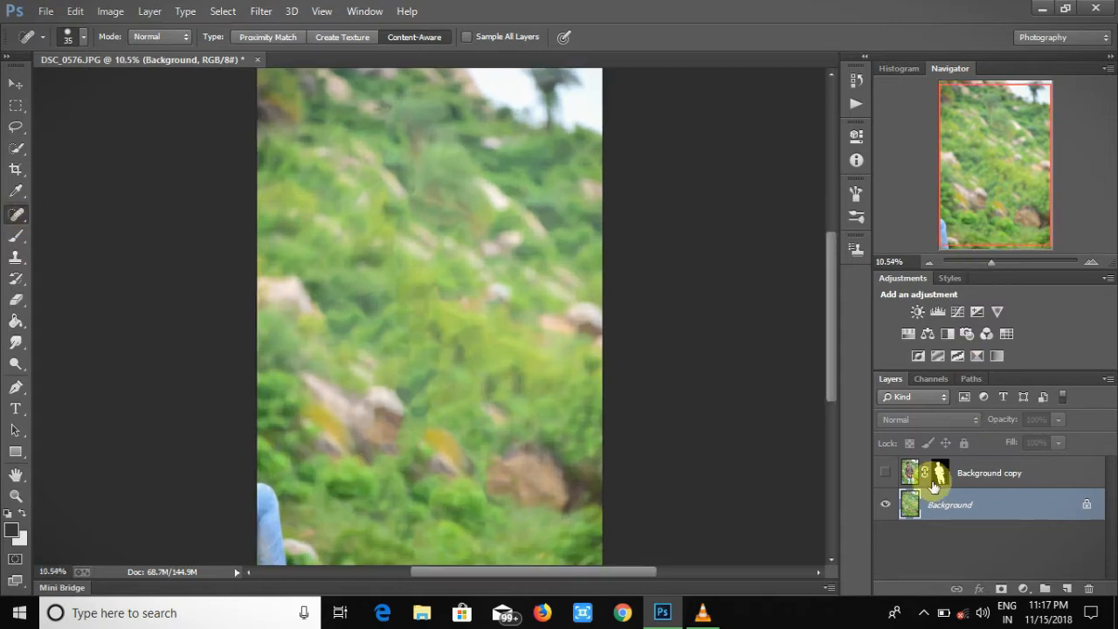
{"action": "right_click", "coordinate": [392, 215]}
{"action": "left_click_drag", "start_coordinate": [437, 247], "coordinate": [525, 247]}
{"action": "left_click_drag", "start_coordinate": [403, 113], "coordinate": [501, 328]}
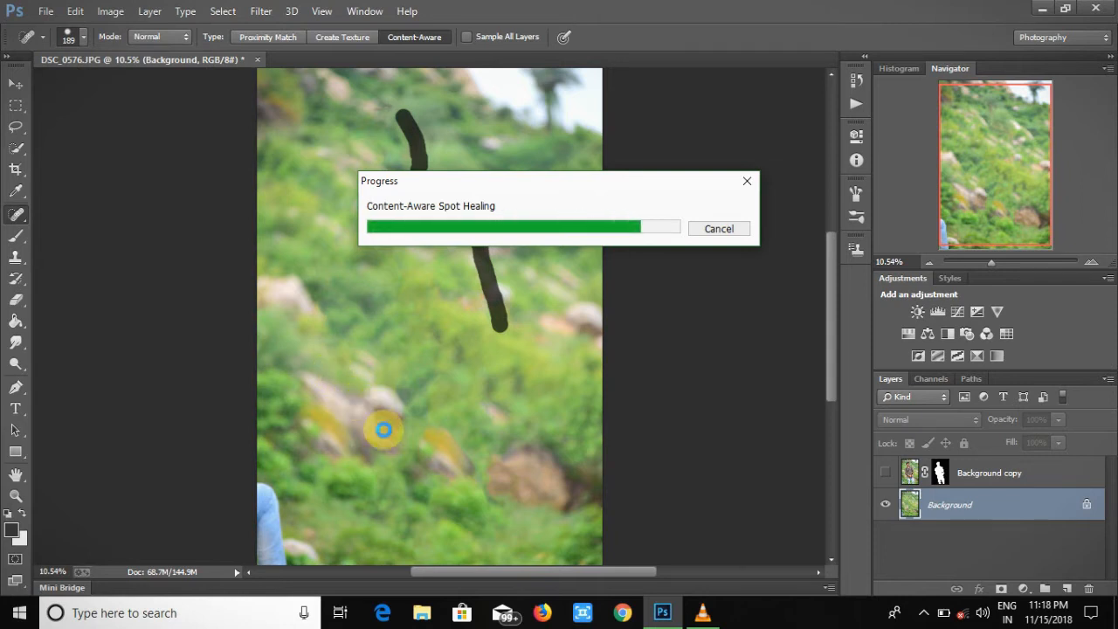
{"action": "left_click_drag", "start_coordinate": [387, 109], "coordinate": [373, 107]}
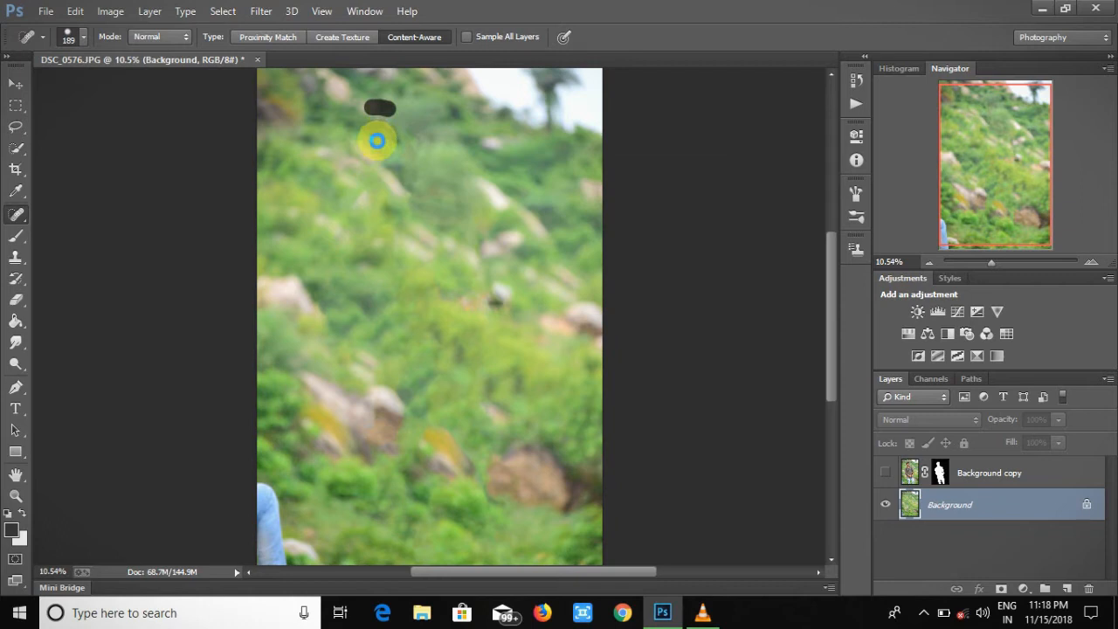
- Show the Background copy layer again and apply its layer mask permanently
{"action": "left_click", "coordinate": [885, 472]}
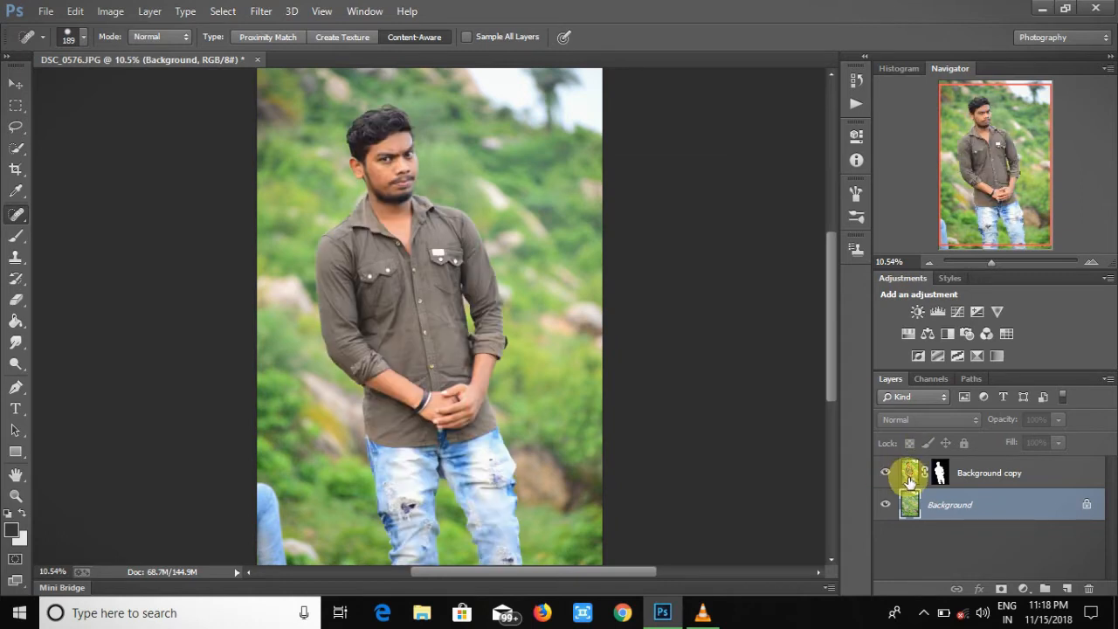
{"action": "left_click", "coordinate": [909, 476]}
{"action": "right_click", "coordinate": [934, 470]}
{"action": "left_click", "coordinate": [982, 346]}
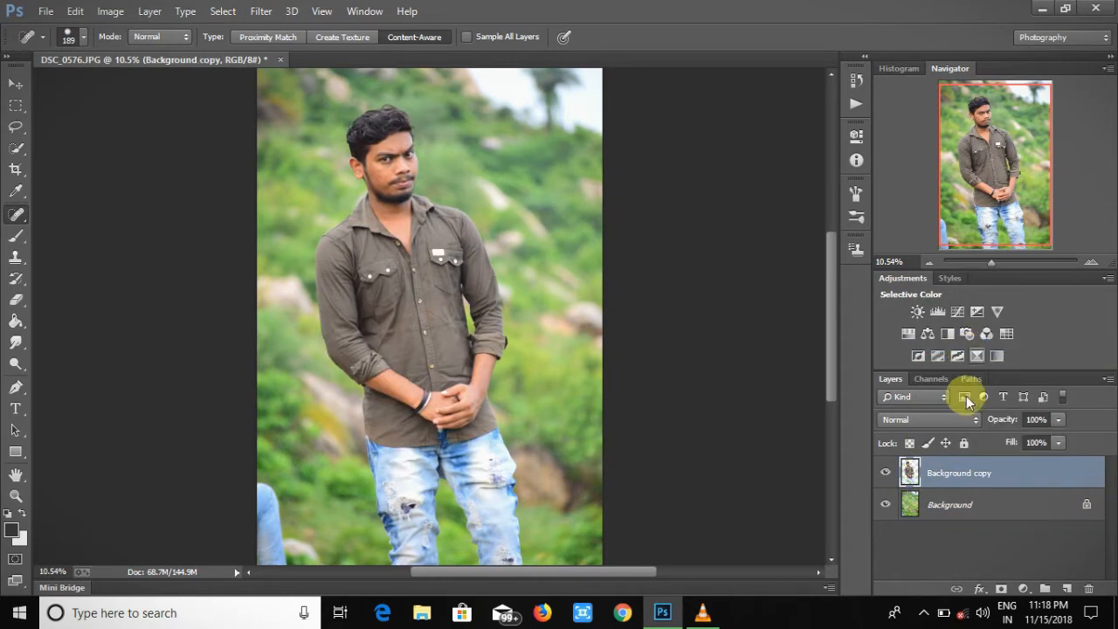
- Apply Color Efex Pro 4's Indian Summer filter with method 4 to the Background copy cut-out
{"action": "left_click", "coordinate": [261, 10]}
{"action": "mouse_move", "coordinate": [330, 434]}
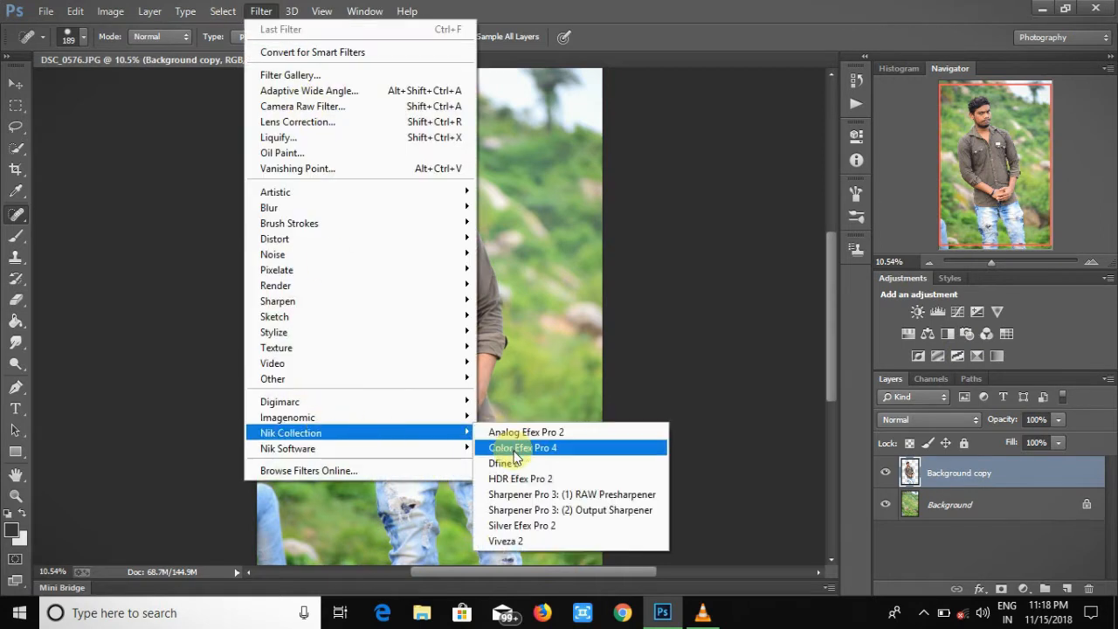
{"action": "left_click", "coordinate": [524, 448]}
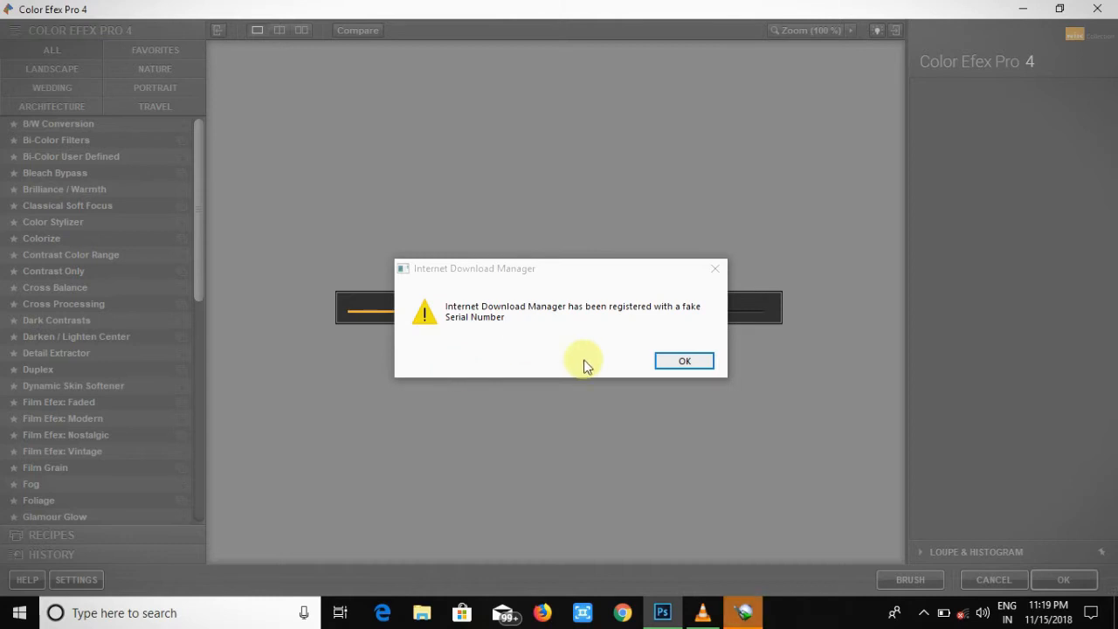
{"action": "left_click", "coordinate": [684, 361]}
{"action": "left_click", "coordinate": [923, 613]}
{"action": "left_click", "coordinate": [1060, 128]}
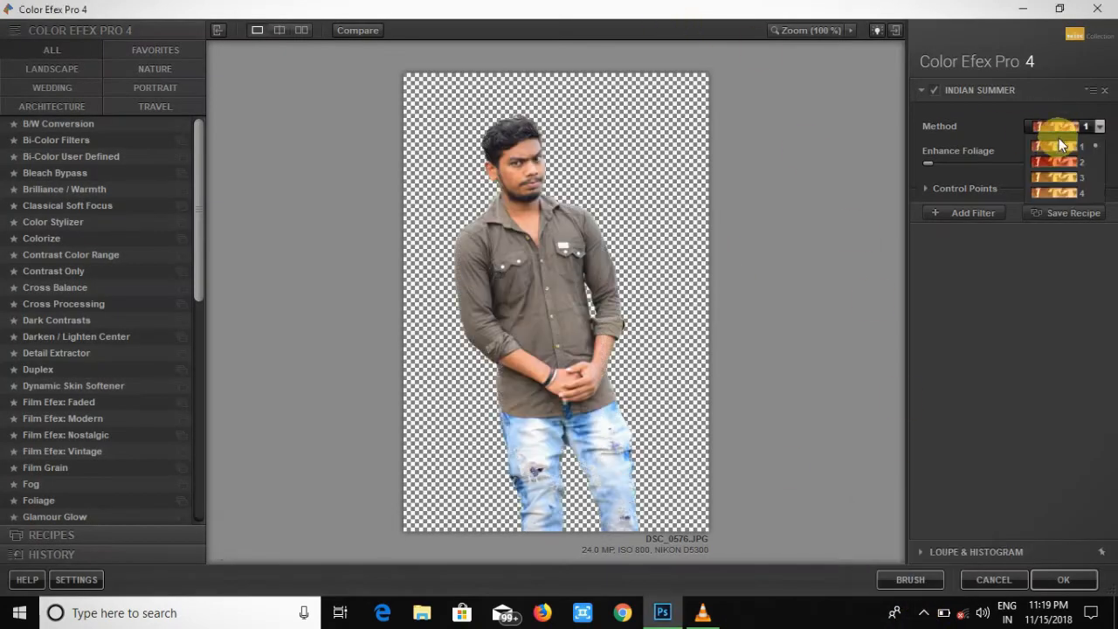
{"action": "left_click", "coordinate": [1047, 194]}
{"action": "left_click", "coordinate": [963, 210]}
{"action": "left_click", "coordinate": [1048, 577]}
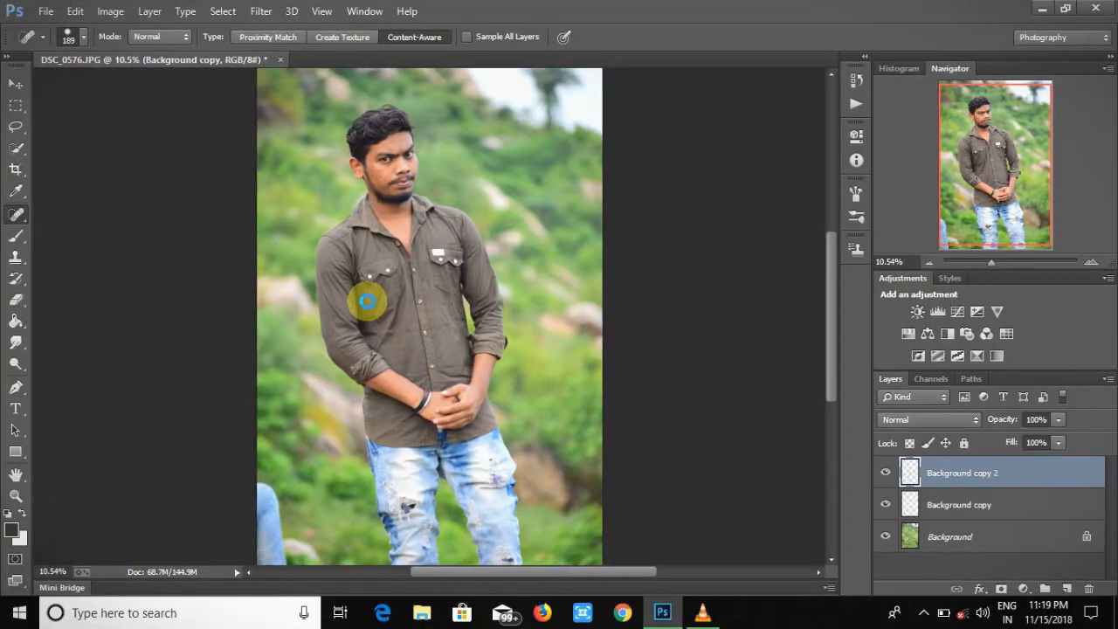
{"action": "left_click", "coordinate": [923, 612]}
{"action": "left_click", "coordinate": [898, 578]}
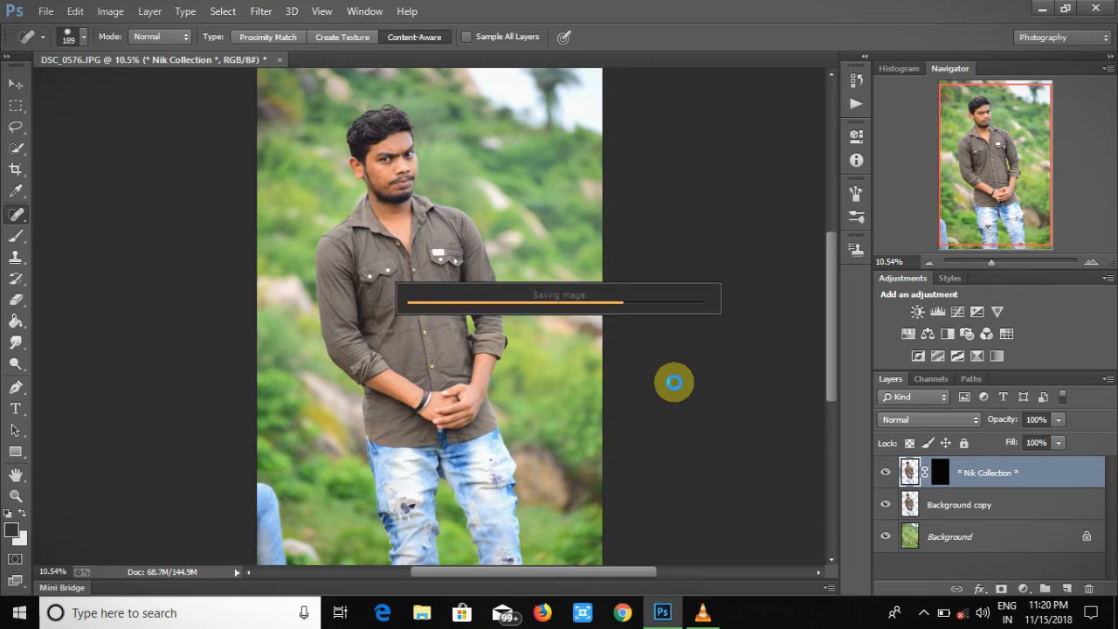
- Smooth the Background copy layer in Camera Raw with luminance noise reduction of 68
{"action": "left_click", "coordinate": [884, 505]}
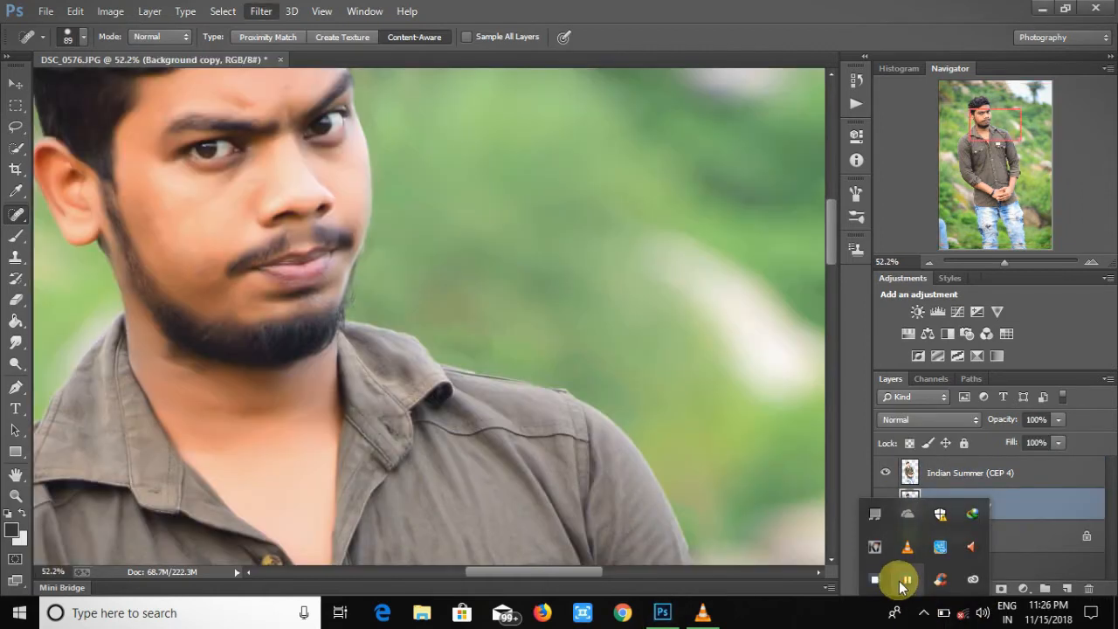
{"action": "key", "text": "ctrl+shift+a"}
{"action": "left_click", "coordinate": [848, 179]}
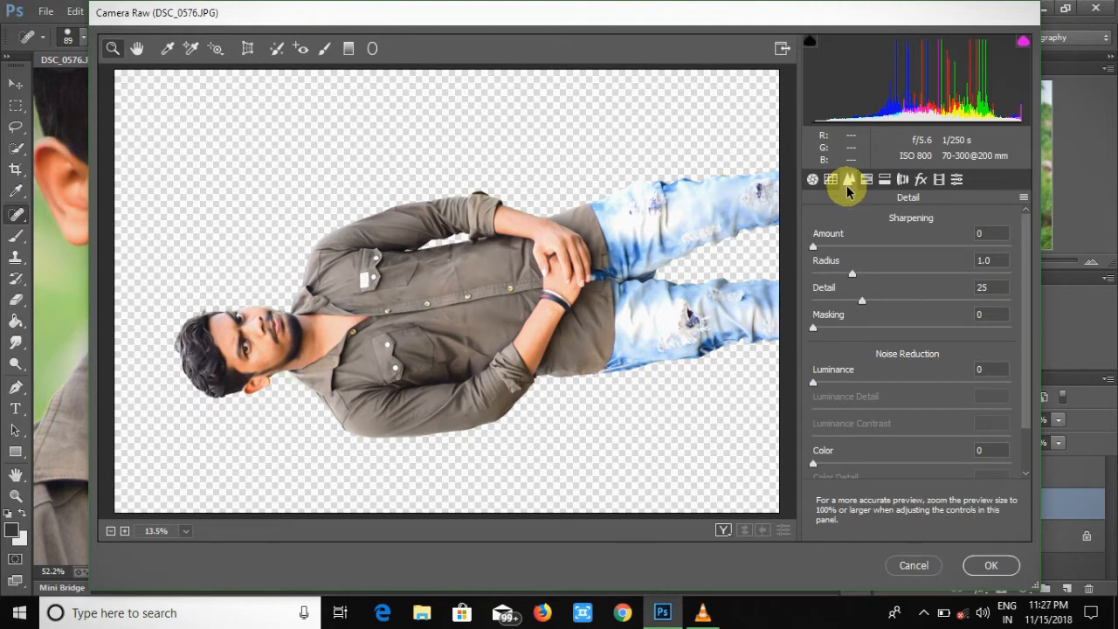
{"action": "left_click_drag", "start_coordinate": [869, 382], "coordinate": [931, 404]}
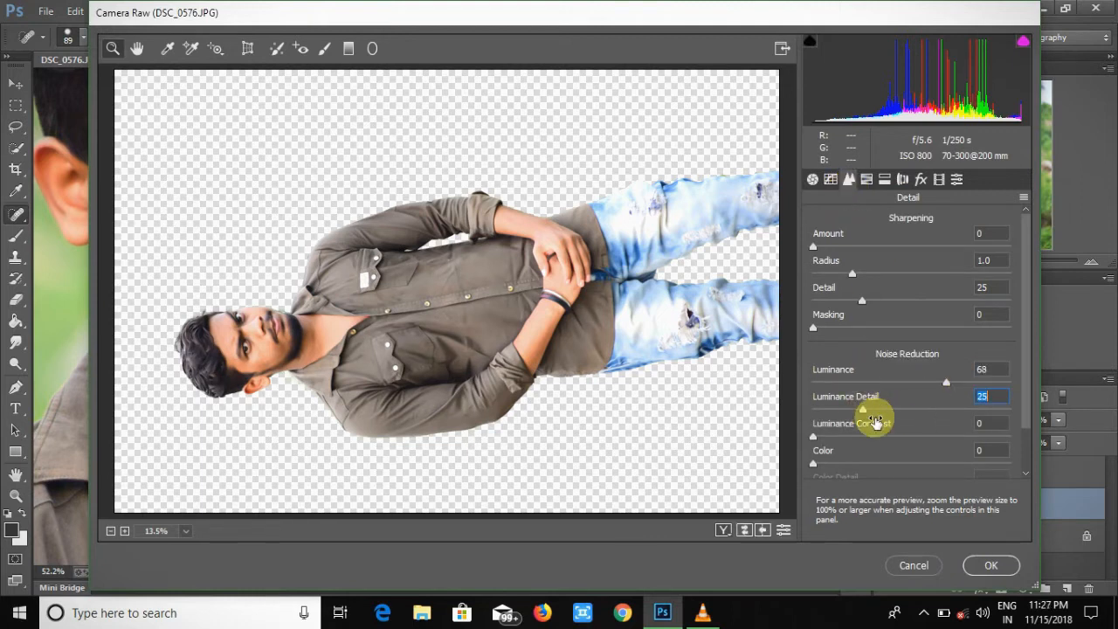
{"action": "left_click", "coordinate": [990, 565]}
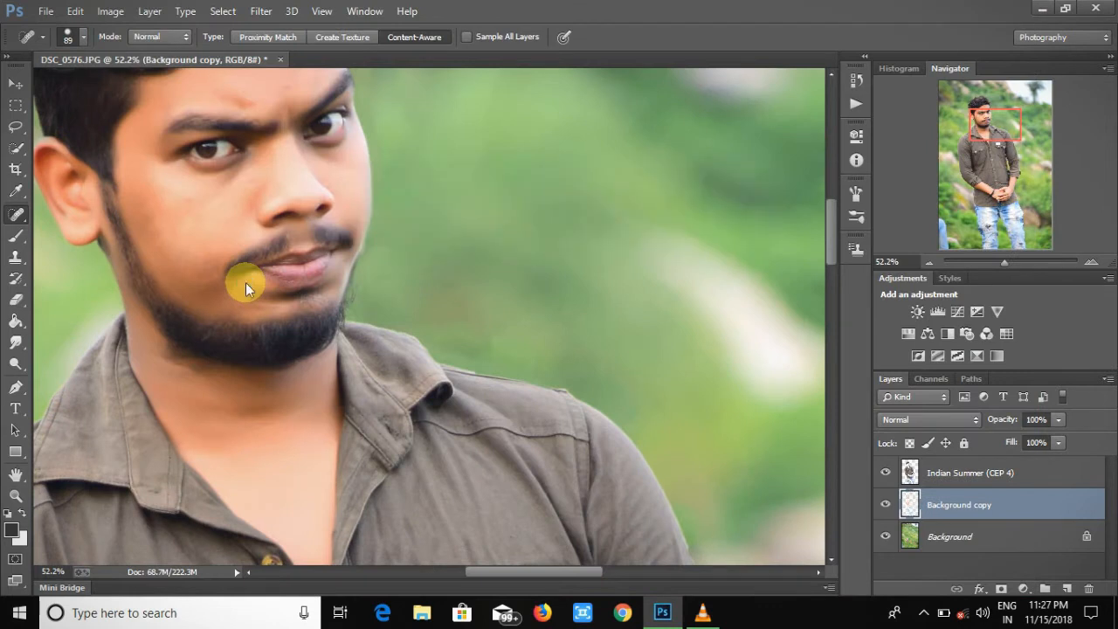
- Shift the Background layer's hues in Camera Raw: Yellows +97, Greens +71, Aquas +55 and Blues -79
{"action": "left_click_drag", "start_coordinate": [1003, 262], "coordinate": [989, 262]}
{"action": "left_click", "coordinate": [932, 475]}
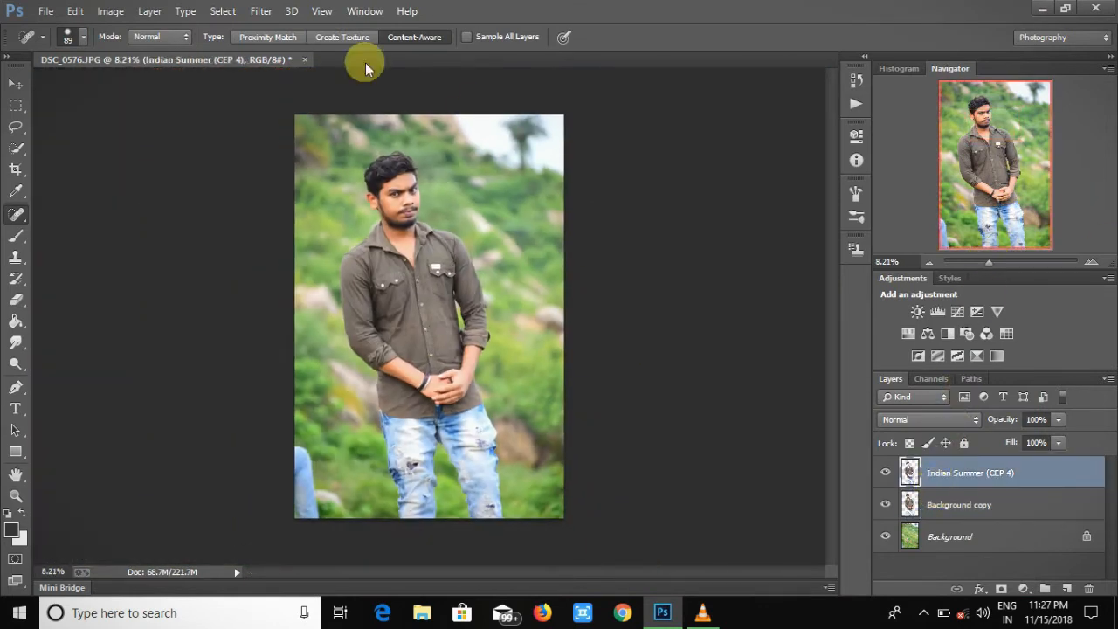
{"action": "left_click", "coordinate": [259, 11]}
{"action": "left_click", "coordinate": [904, 537]}
{"action": "left_click", "coordinate": [260, 11]}
{"action": "left_click", "coordinate": [301, 106]}
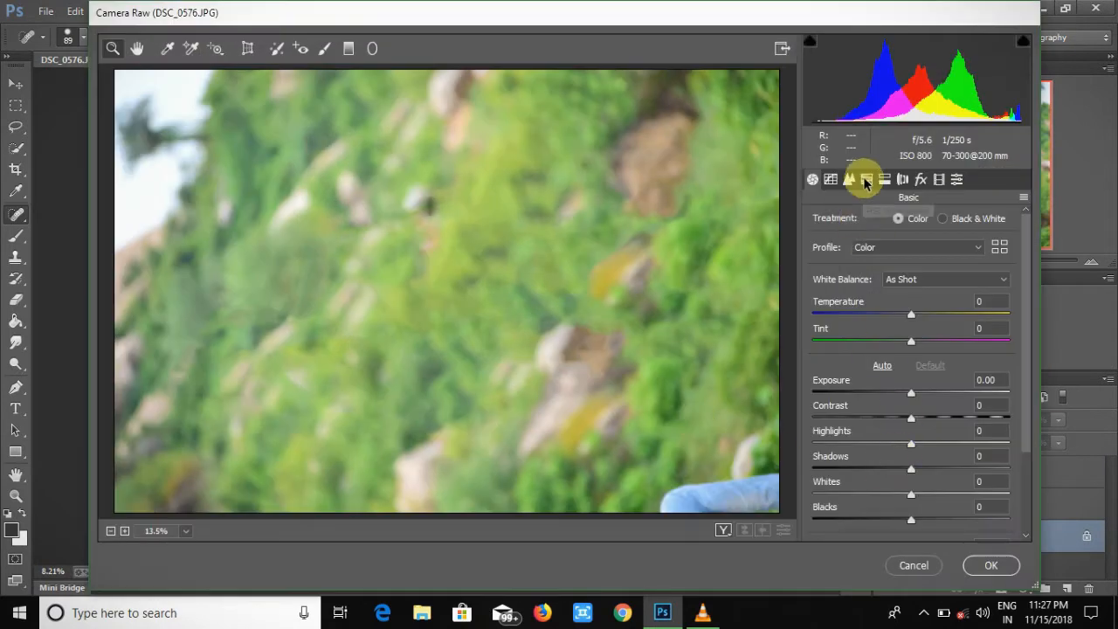
{"action": "left_click", "coordinate": [864, 179]}
{"action": "left_click", "coordinate": [818, 218]}
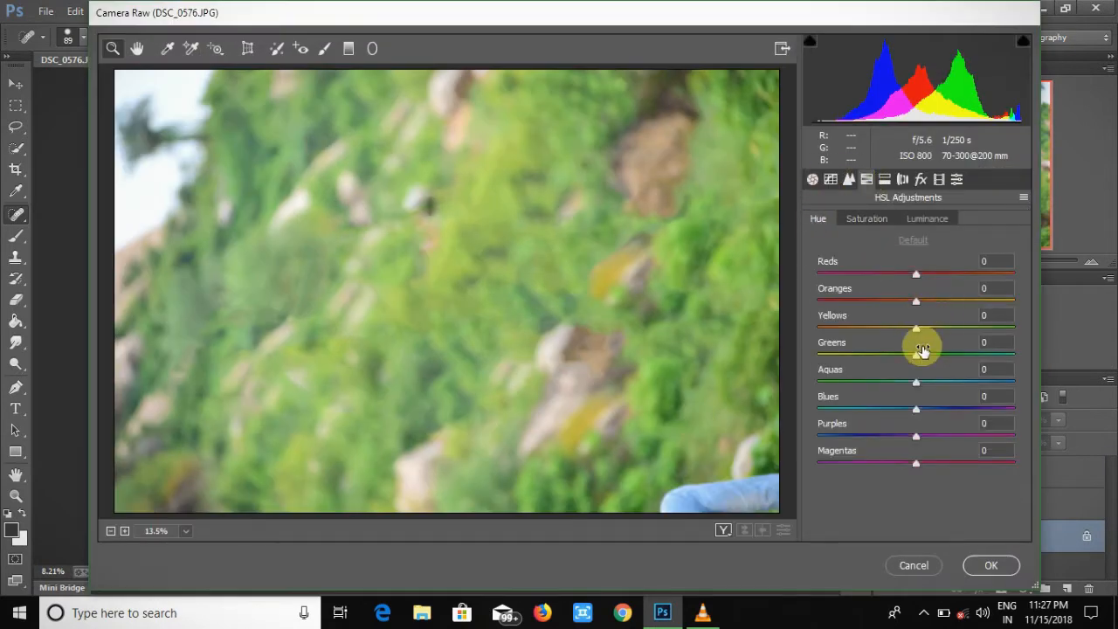
{"action": "left_click_drag", "start_coordinate": [915, 328], "coordinate": [1009, 328]}
{"action": "left_click_drag", "start_coordinate": [915, 354], "coordinate": [986, 356]}
{"action": "left_click_drag", "start_coordinate": [915, 382], "coordinate": [970, 382]}
{"action": "left_click", "coordinate": [948, 398]}
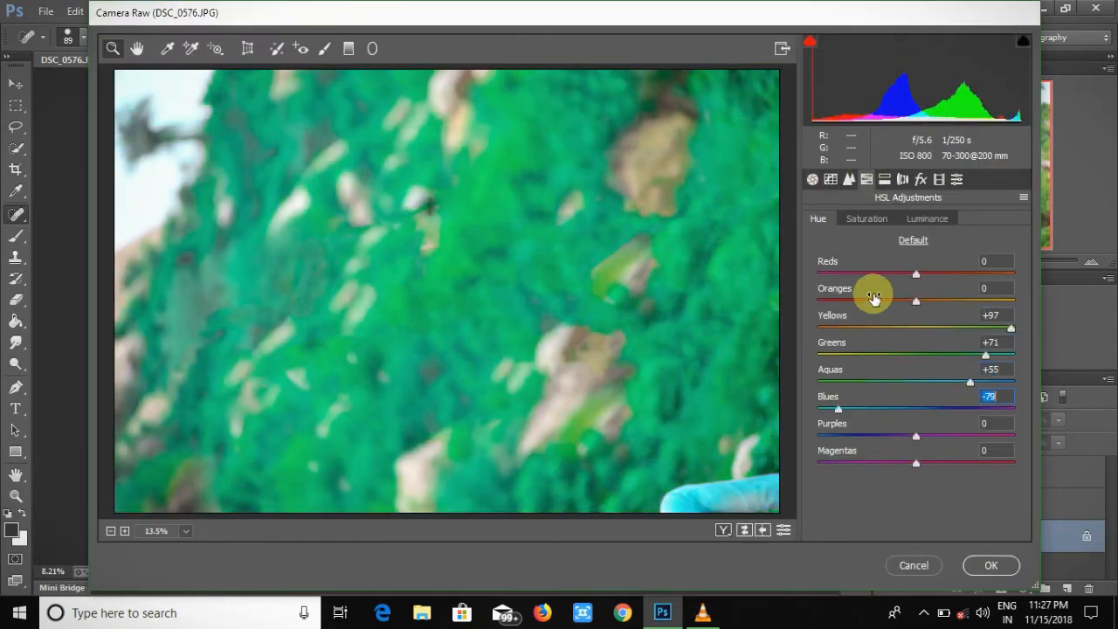
- Set the Background's HSL saturation to Oranges -59, Yellows -73, Greens -78, Aquas -68 and Blues -66, and apply the filter
{"action": "left_click", "coordinate": [866, 218]}
{"action": "left_click_drag", "start_coordinate": [915, 355], "coordinate": [840, 355]}
{"action": "left_click_drag", "start_coordinate": [915, 382], "coordinate": [849, 383]}
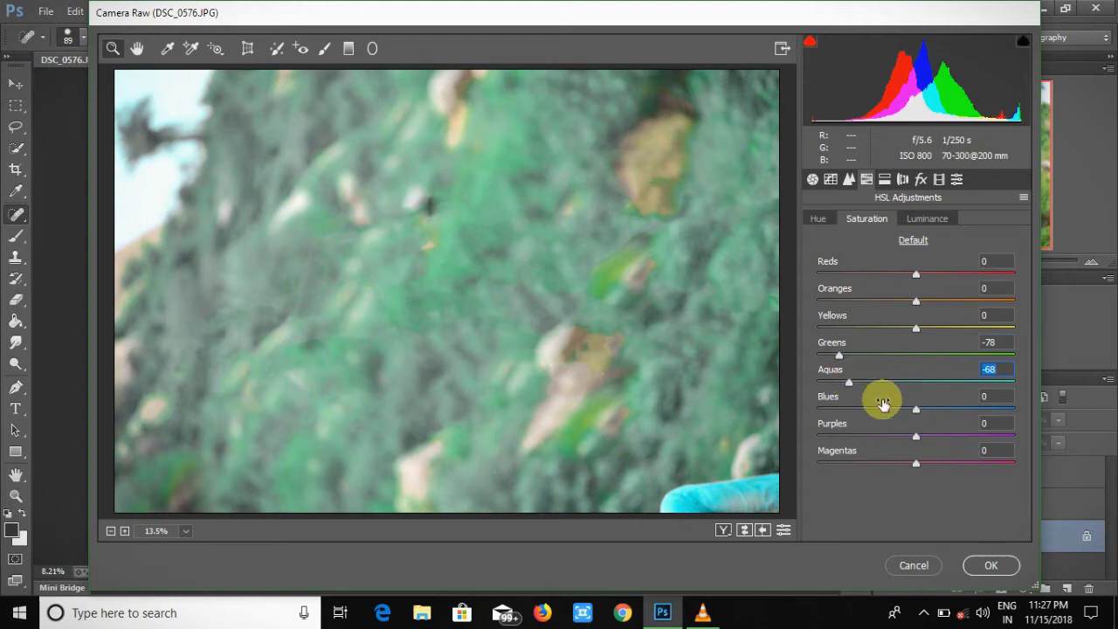
{"action": "left_click_drag", "start_coordinate": [915, 409], "coordinate": [851, 409]}
{"action": "left_click_drag", "start_coordinate": [858, 327], "coordinate": [844, 328]}
{"action": "left_click_drag", "start_coordinate": [915, 301], "coordinate": [858, 301]}
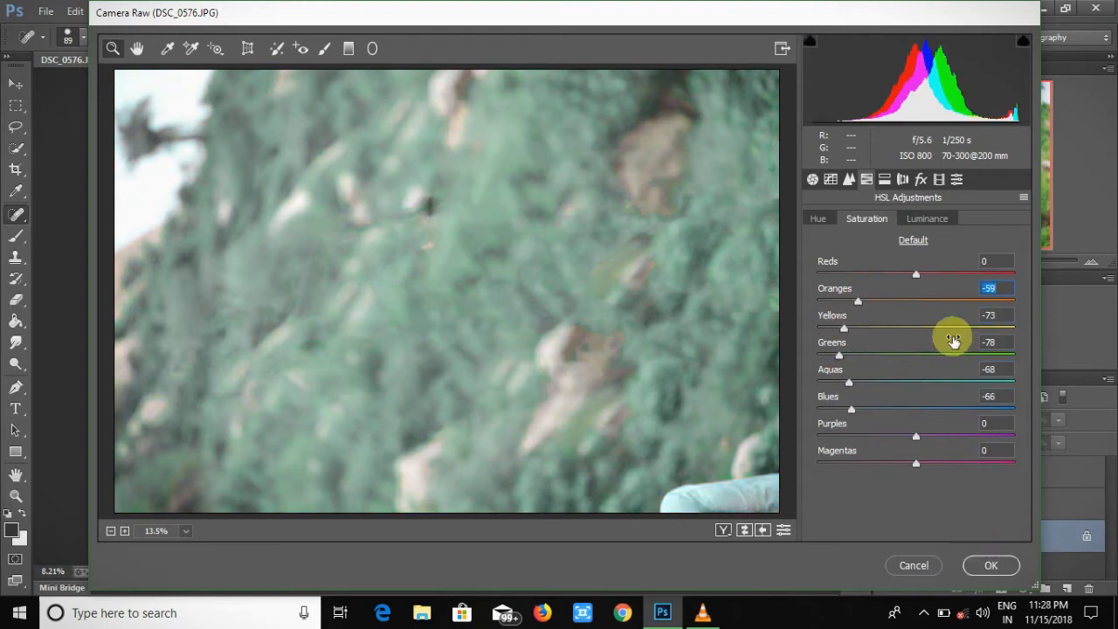
{"action": "left_click", "coordinate": [991, 565]}
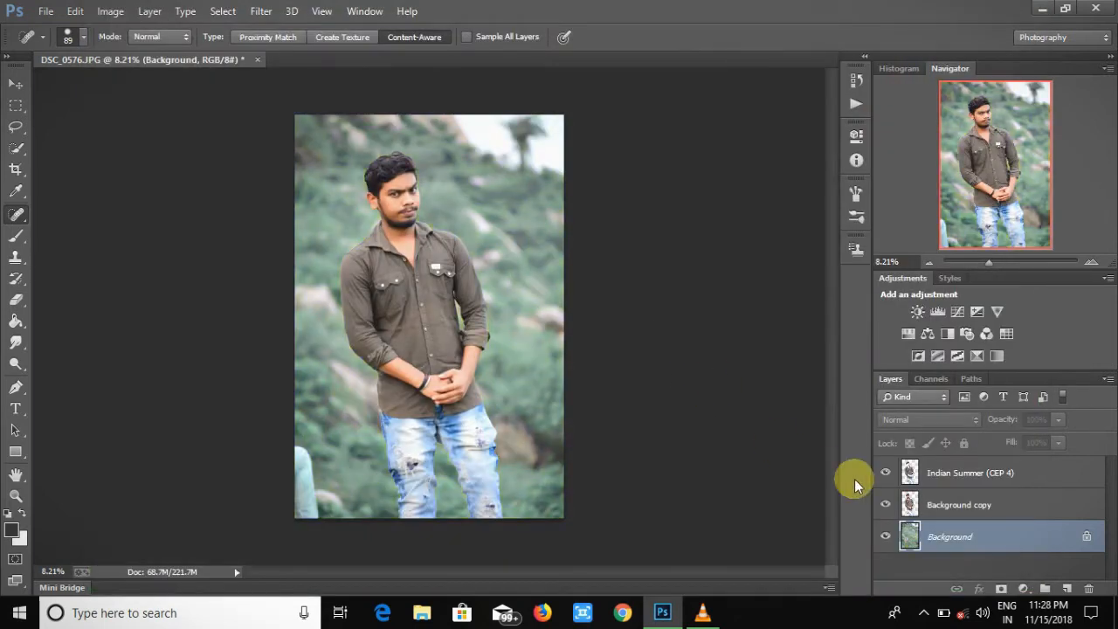
- Load saved Camera Raw settings onto the Background (Exposure +0.15, Contrast +21, Highlights -54, Whites +14, Blacks -35), and select the Indian Summer layer
{"action": "left_click", "coordinate": [260, 11]}
{"action": "left_click", "coordinate": [289, 104]}
{"action": "left_click", "coordinate": [1024, 197]}
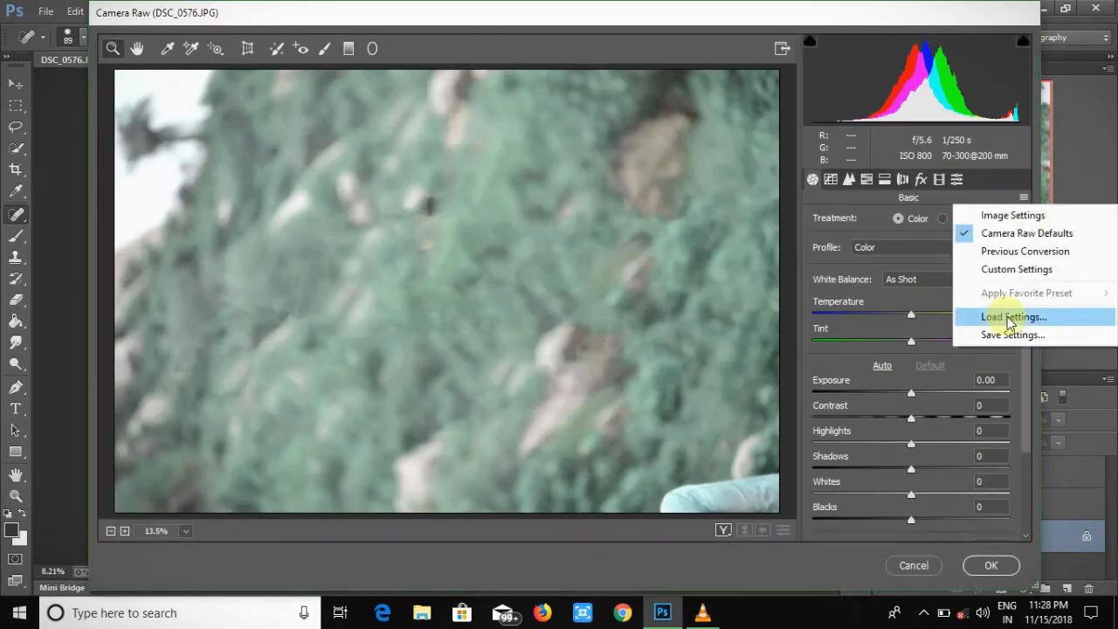
{"action": "left_click", "coordinate": [989, 315]}
{"action": "left_click_drag", "start_coordinate": [627, 129], "coordinate": [627, 315]}
{"action": "left_click", "coordinate": [410, 200]}
{"action": "left_click", "coordinate": [524, 393]}
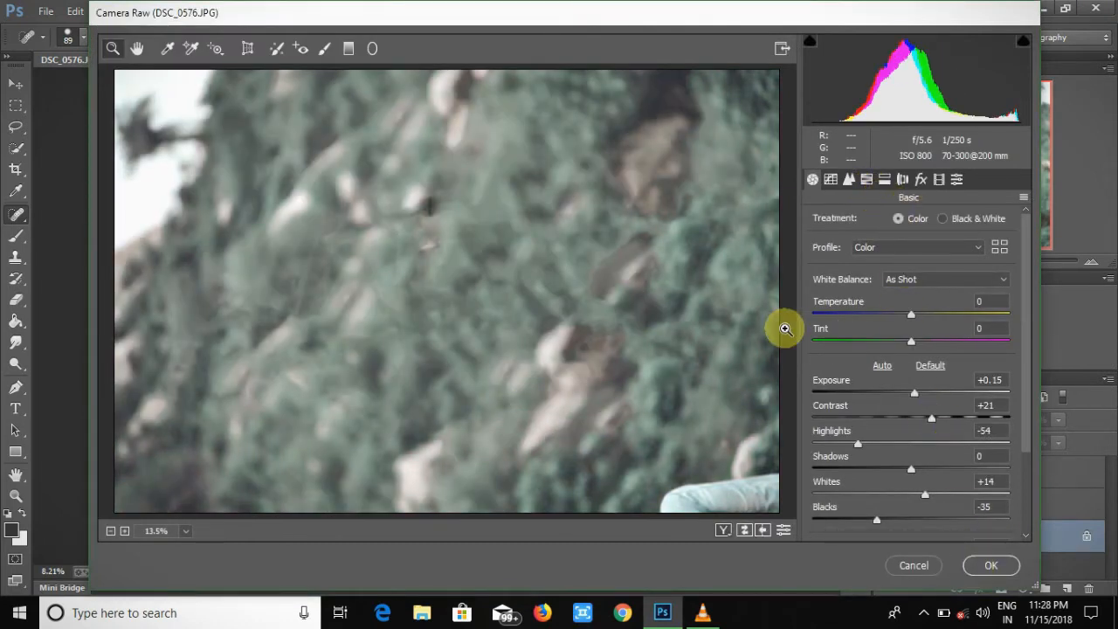
{"action": "left_click", "coordinate": [917, 567]}
{"action": "left_click", "coordinate": [681, 359]}
{"action": "left_click", "coordinate": [960, 481]}
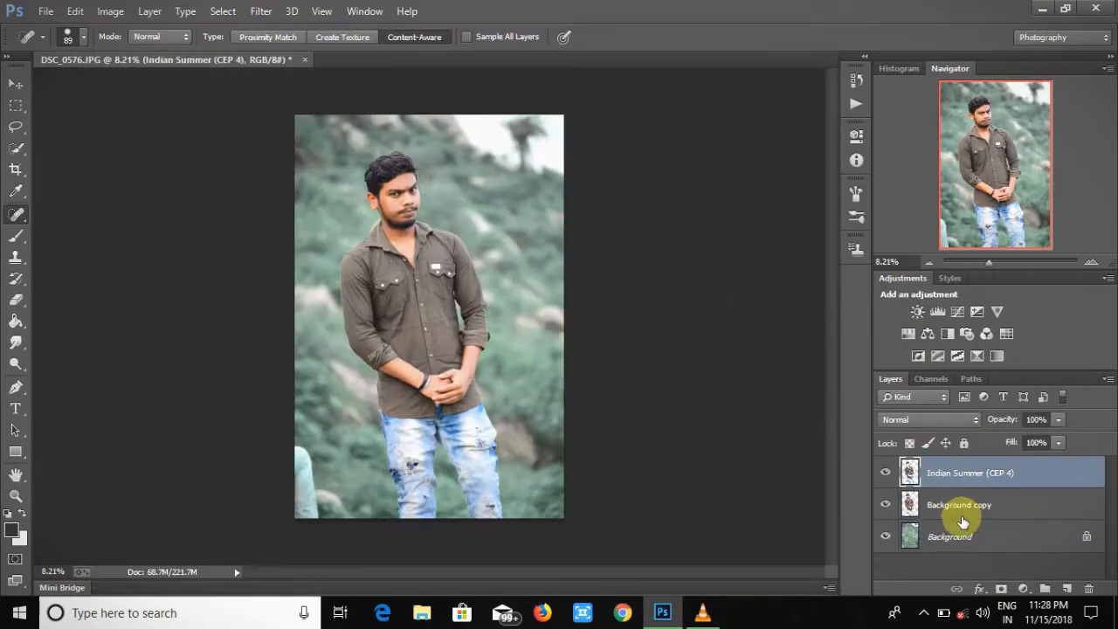
- Load saved Camera Raw settings with Contrast +21, Whites +14 and Blacks -35 onto the Background copy layer, adjusting exposure and highlights before applying
{"action": "left_click", "coordinate": [963, 508]}
{"action": "left_click", "coordinate": [260, 11]}
{"action": "left_click", "coordinate": [281, 106]}
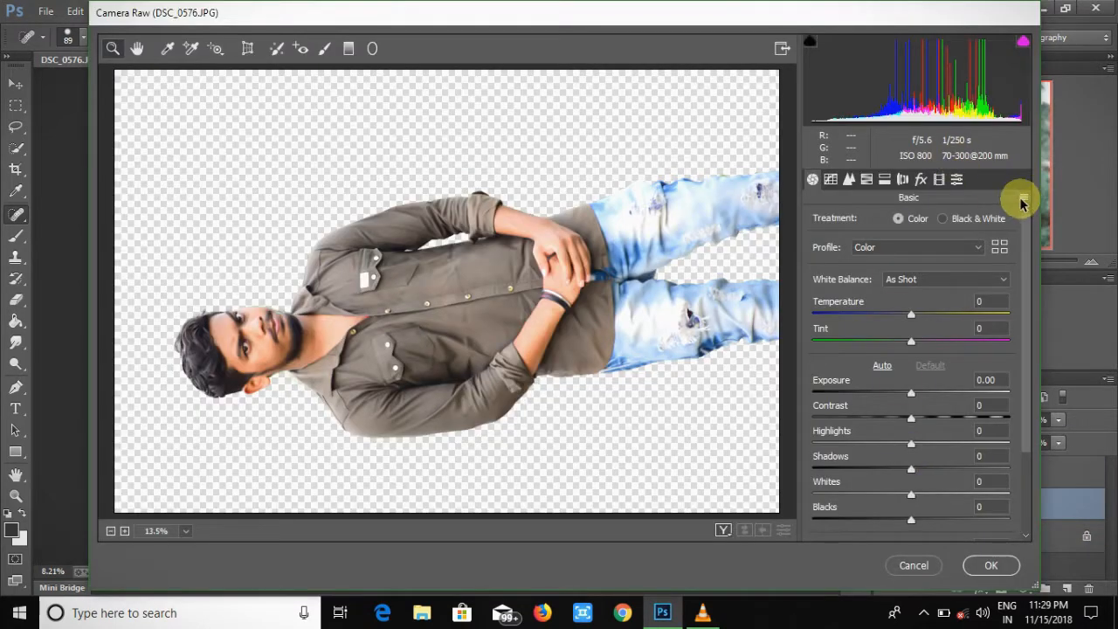
{"action": "left_click", "coordinate": [1022, 199]}
{"action": "left_click", "coordinate": [987, 281]}
{"action": "double_click", "coordinate": [319, 279]}
{"action": "scroll", "coordinate": [623, 282], "scroll_direction": "down", "scroll_amount": 5}
{"action": "left_click", "coordinate": [310, 253]}
{"action": "left_click", "coordinate": [501, 391]}
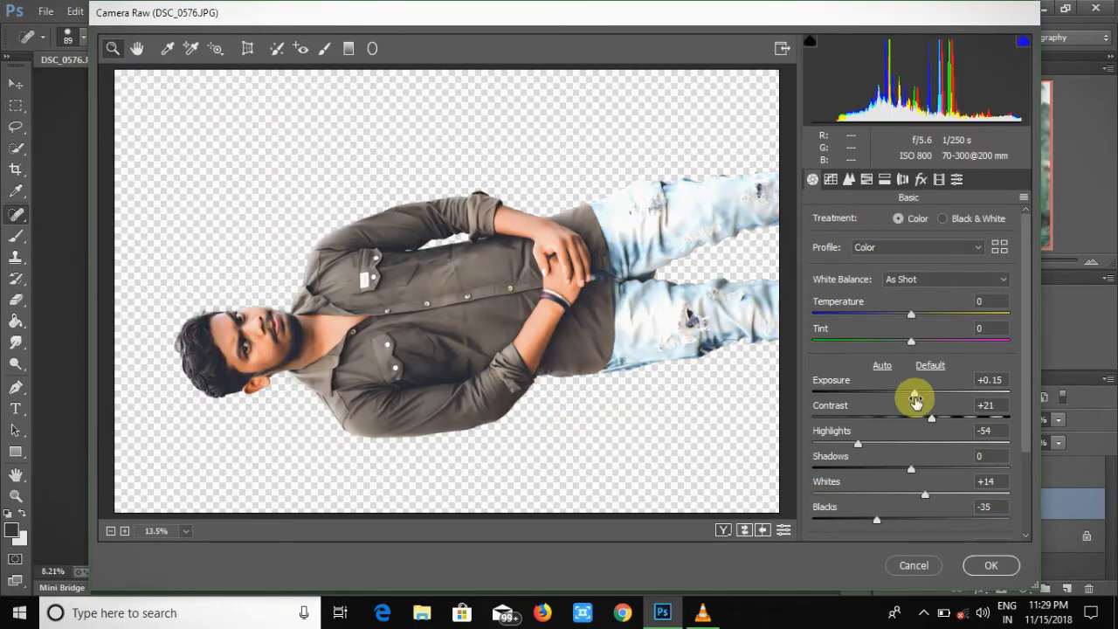
{"action": "left_click_drag", "start_coordinate": [913, 393], "coordinate": [916, 392]}
{"action": "left_click_drag", "start_coordinate": [878, 444], "coordinate": [893, 443]}
{"action": "left_click", "coordinate": [985, 564]}
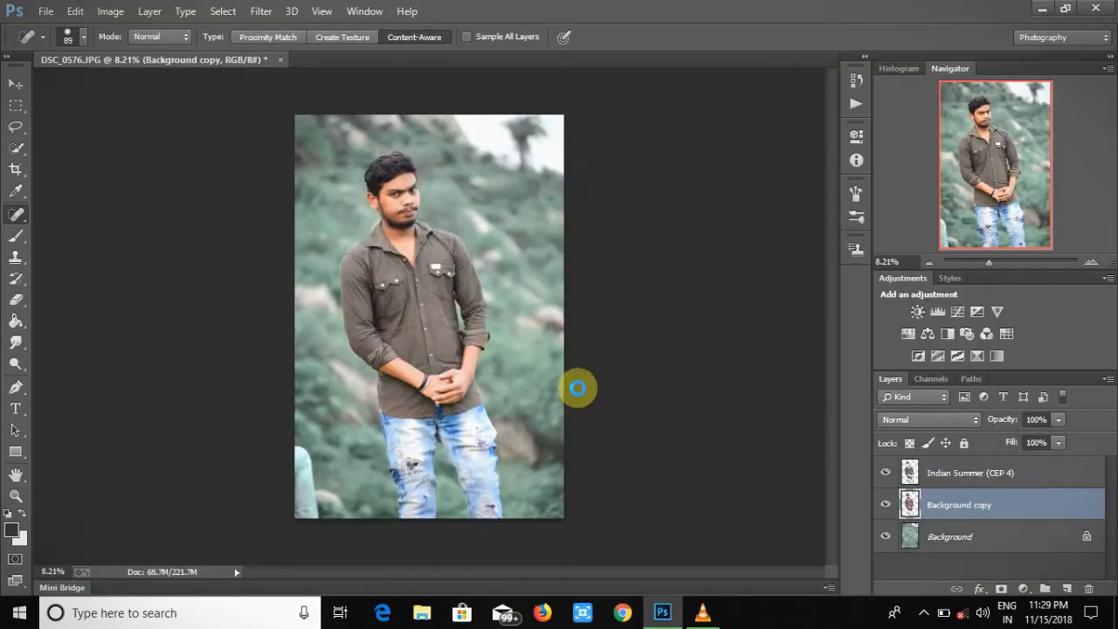
- Reapply the last Camera Raw filter to the Indian Summer layer and the Background layer
{"action": "left_click", "coordinate": [932, 472]}
{"action": "left_click", "coordinate": [261, 10]}
{"action": "key", "text": "Escape"}
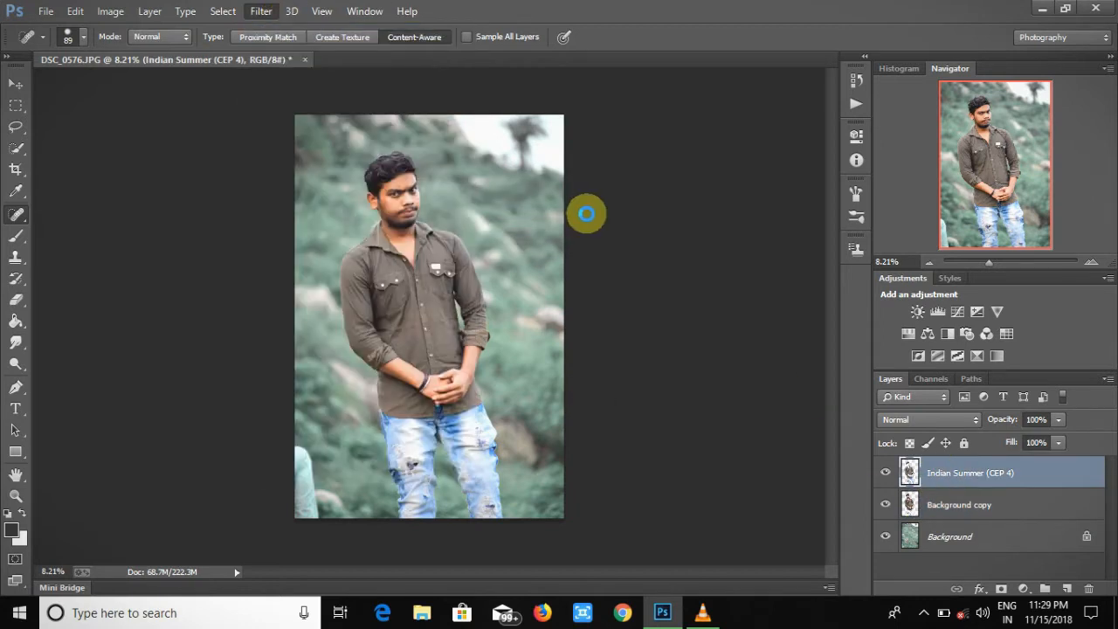
{"action": "key", "text": "ctrl+f"}
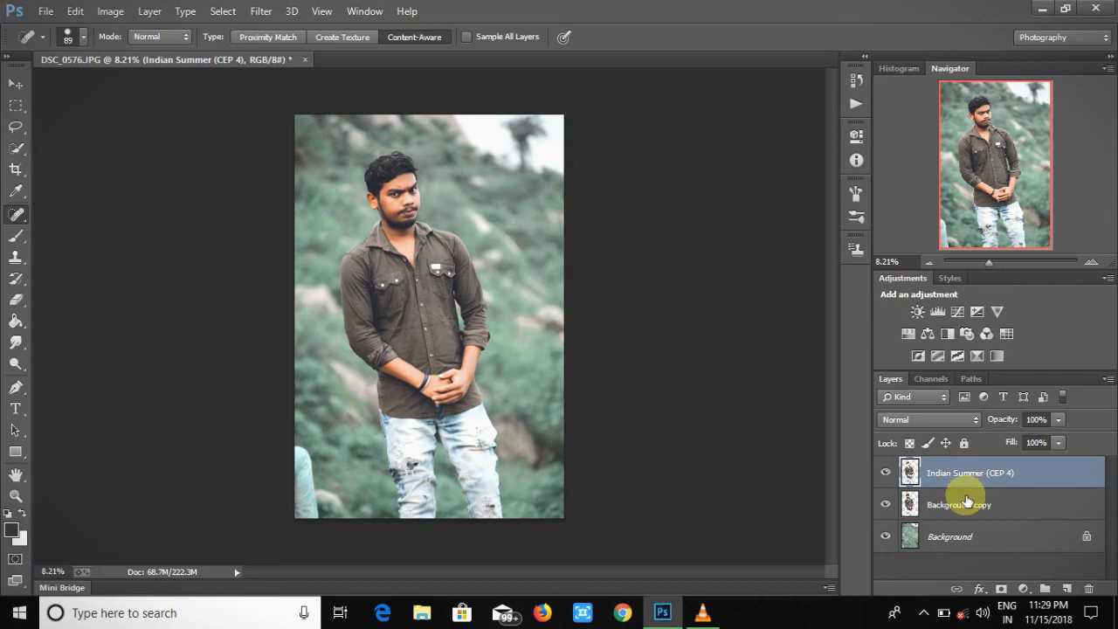
{"action": "left_click", "coordinate": [950, 534]}
{"action": "left_click", "coordinate": [260, 10]}
{"action": "left_click", "coordinate": [680, 249]}
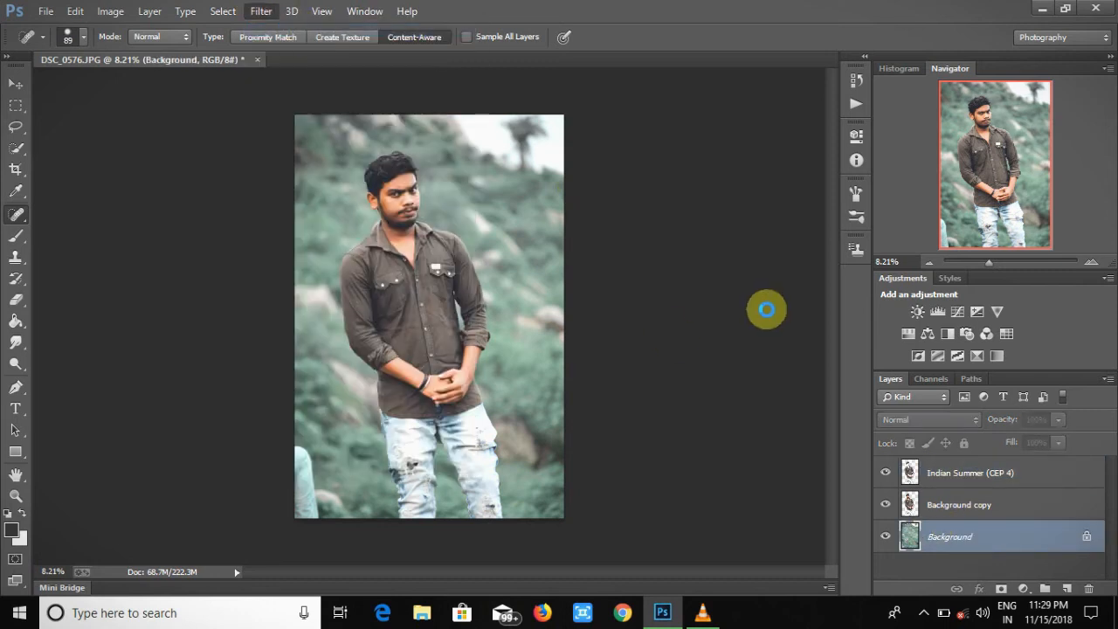
{"action": "key", "text": "ctrl+f"}
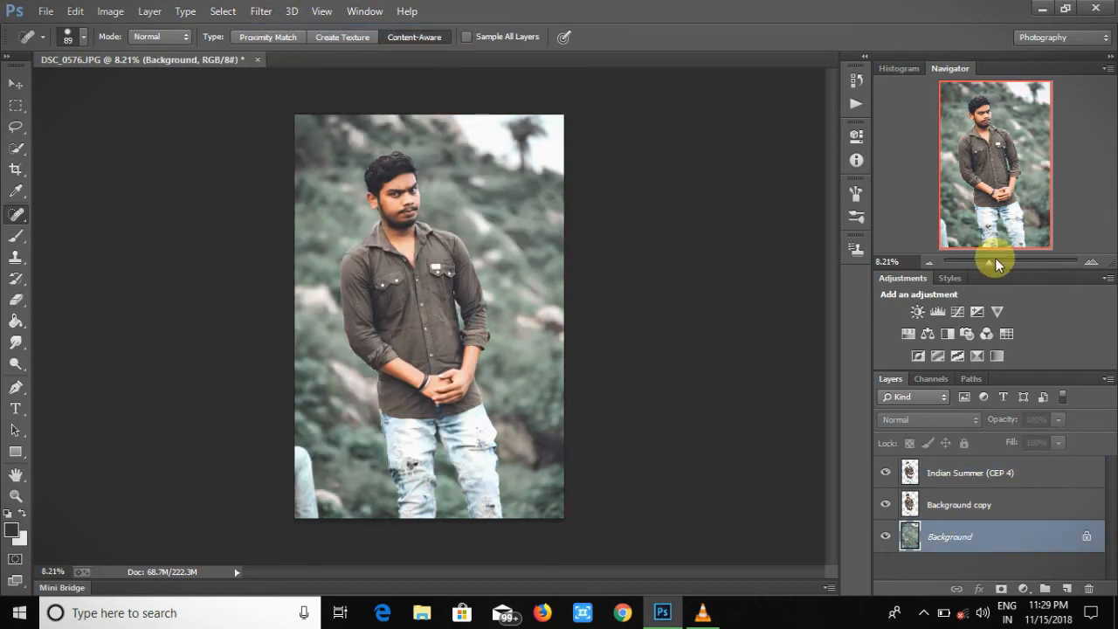
- Undo the last Camera Raw filter on the Background, Indian Summer and Background copy layers
{"action": "key", "text": "ctrl+alt+z"}
{"action": "key", "text": "ctrl+alt+z"}
{"action": "key", "text": "ctrl+alt+z"}
- Start a Tilt-Shift blur on the Background, moving its focus centre below the picture and setting the blur to 99 px
{"action": "left_click", "coordinate": [261, 11]}
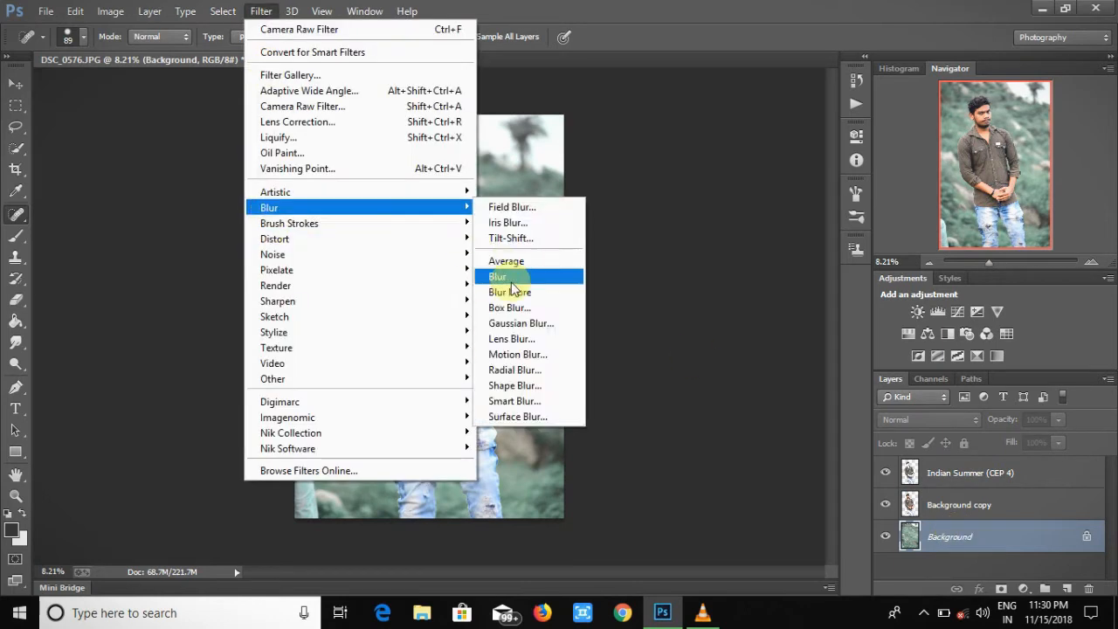
{"action": "left_click", "coordinate": [511, 245]}
{"action": "left_click_drag", "start_coordinate": [463, 325], "coordinate": [464, 610]}
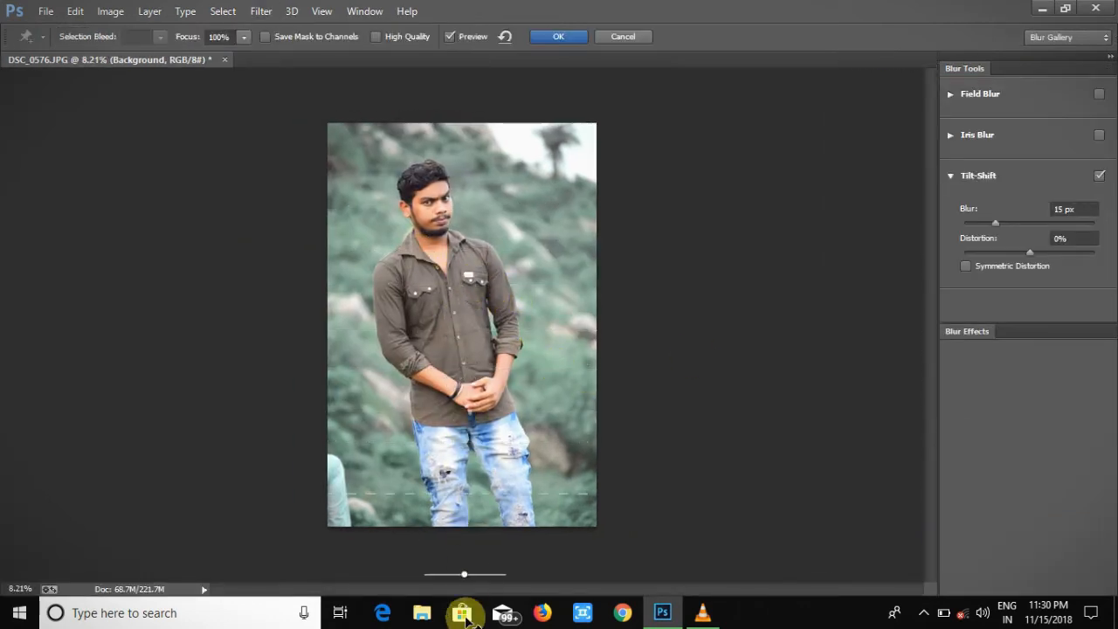
{"action": "left_click_drag", "start_coordinate": [1008, 224], "coordinate": [1030, 224]}
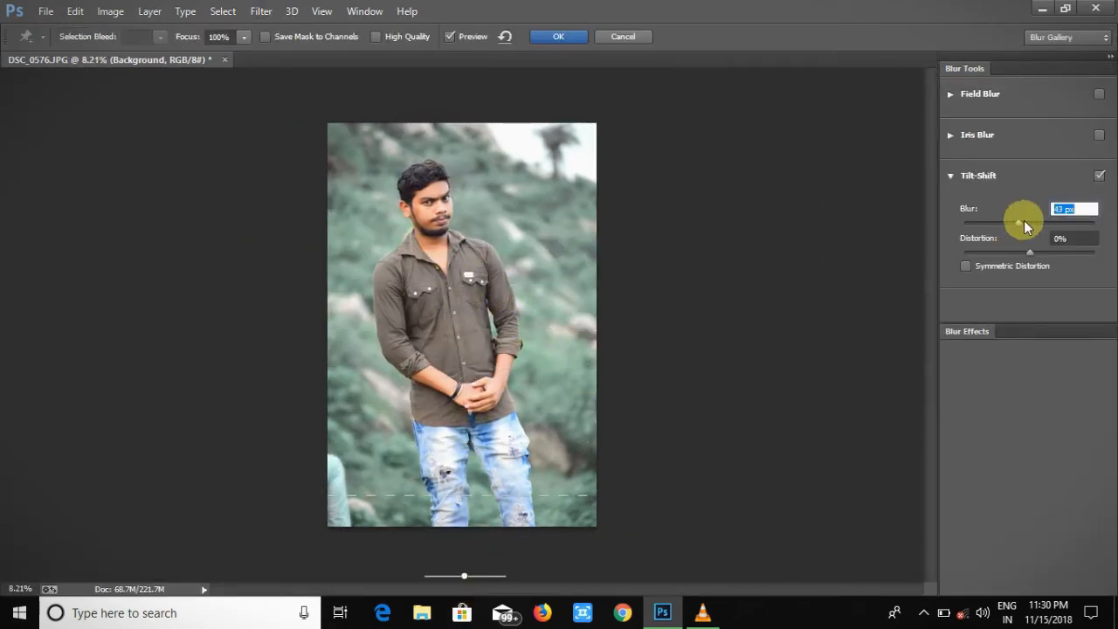
- Set the blur's bokeh color to 30% and its light range to 211–247
{"action": "left_click", "coordinate": [992, 329]}
{"action": "left_click_drag", "start_coordinate": [1075, 479], "coordinate": [1078, 480]}
{"action": "left_click_drag", "start_coordinate": [1104, 479], "coordinate": [1099, 479]}
{"action": "left_click_drag", "start_coordinate": [952, 432], "coordinate": [1000, 436]}
- Set the Tilt-Shift distortion to -57% with symmetric distortion and the light range to 192–221, and apply the blur
{"action": "left_click_drag", "start_coordinate": [1017, 223], "coordinate": [1007, 253]}
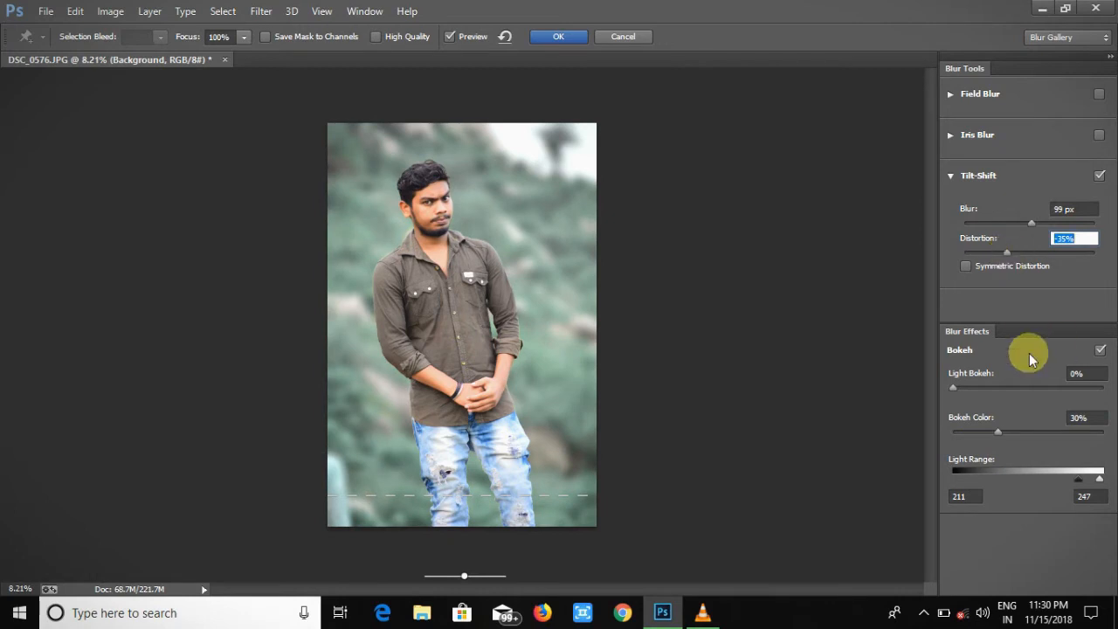
{"action": "left_click", "coordinate": [966, 266]}
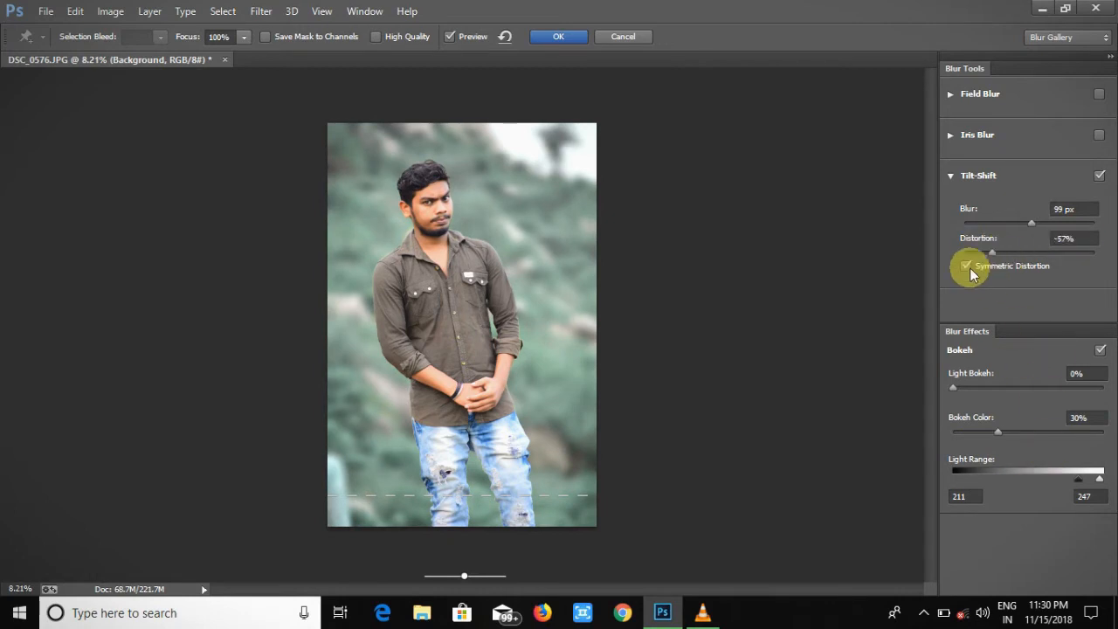
{"action": "mouse_move", "coordinate": [1075, 479]}
{"action": "left_mouse_down"}
{"action": "mouse_move", "coordinate": [1065, 479]}
{"action": "mouse_move", "coordinate": [1083, 478]}
{"action": "left_mouse_up"}
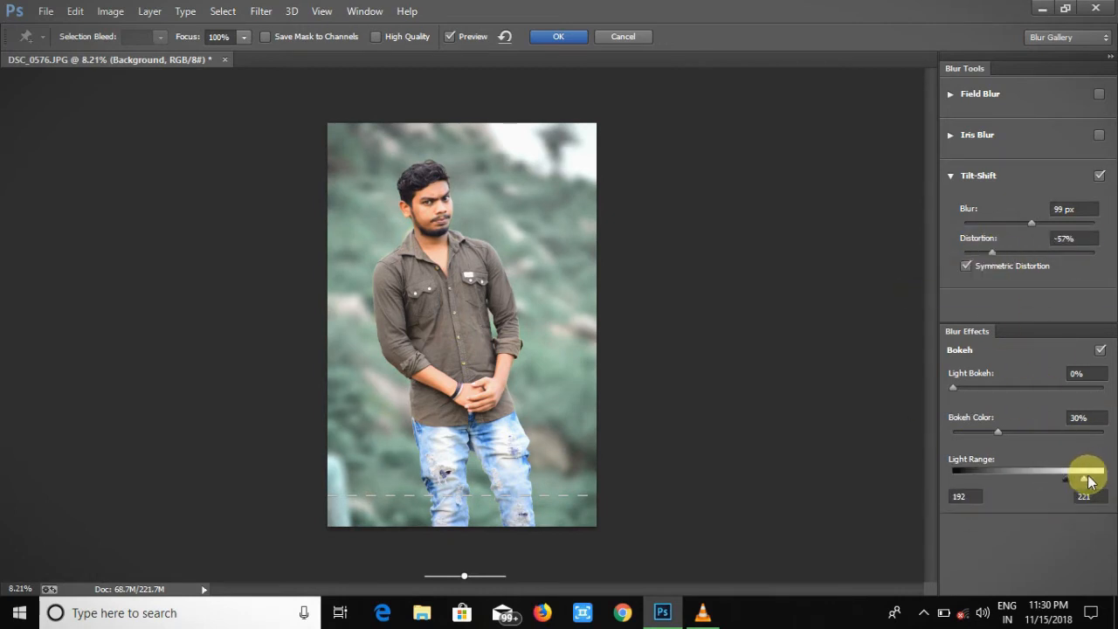
{"action": "left_click", "coordinate": [560, 39]}
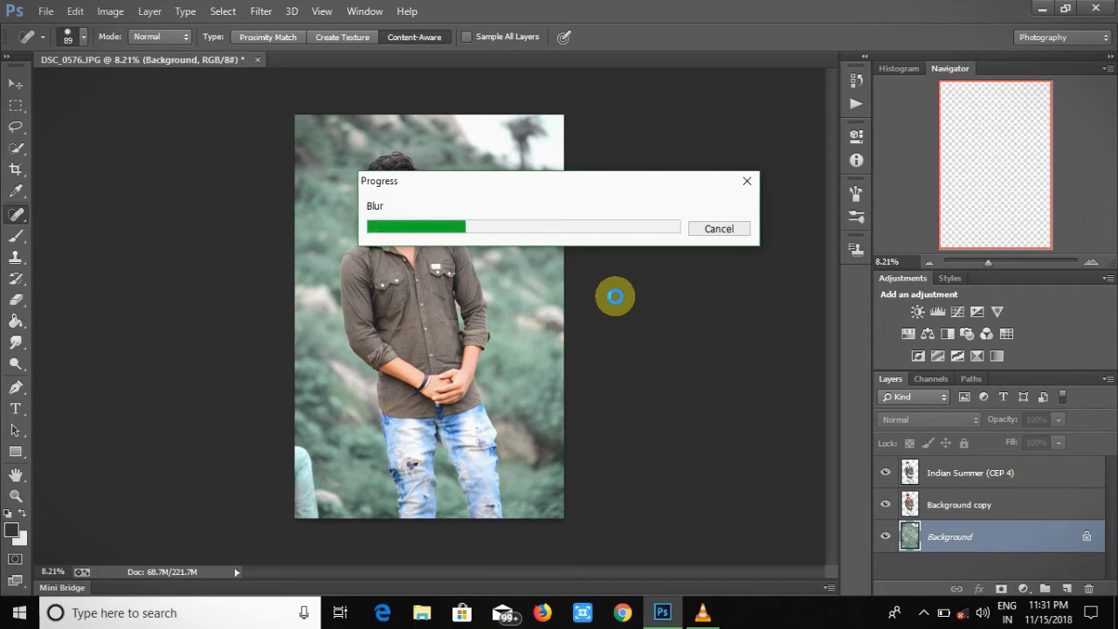
{"action": "left_click", "coordinate": [686, 362]}
{"action": "mouse_move", "coordinate": [702, 611]}
{"action": "left_click", "coordinate": [777, 465]}
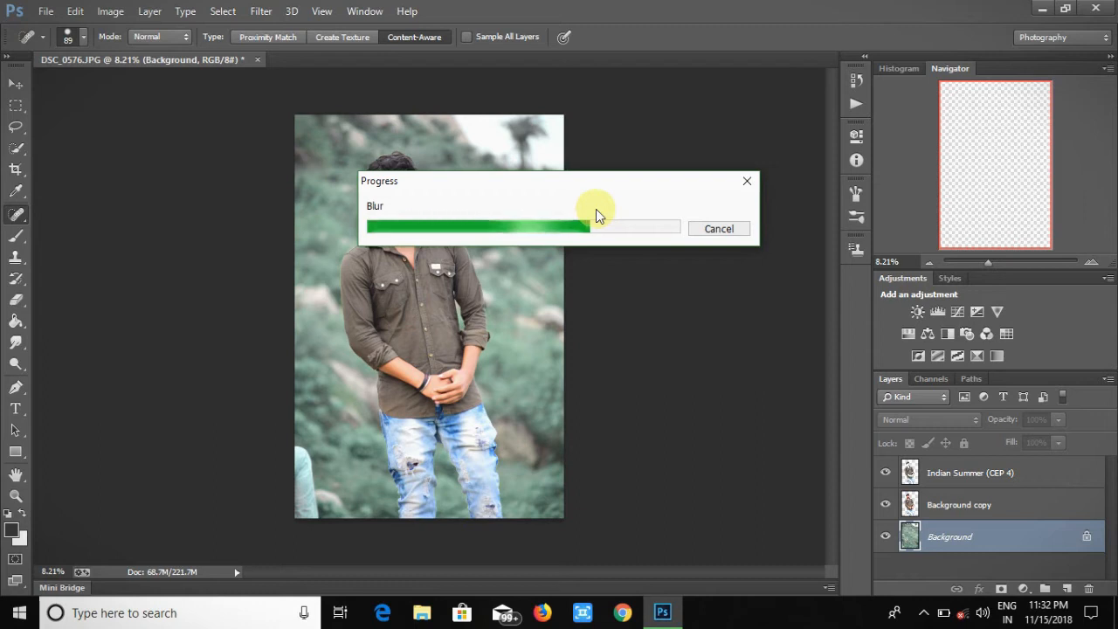
{"action": "left_click_drag", "start_coordinate": [598, 183], "coordinate": [860, 340]}
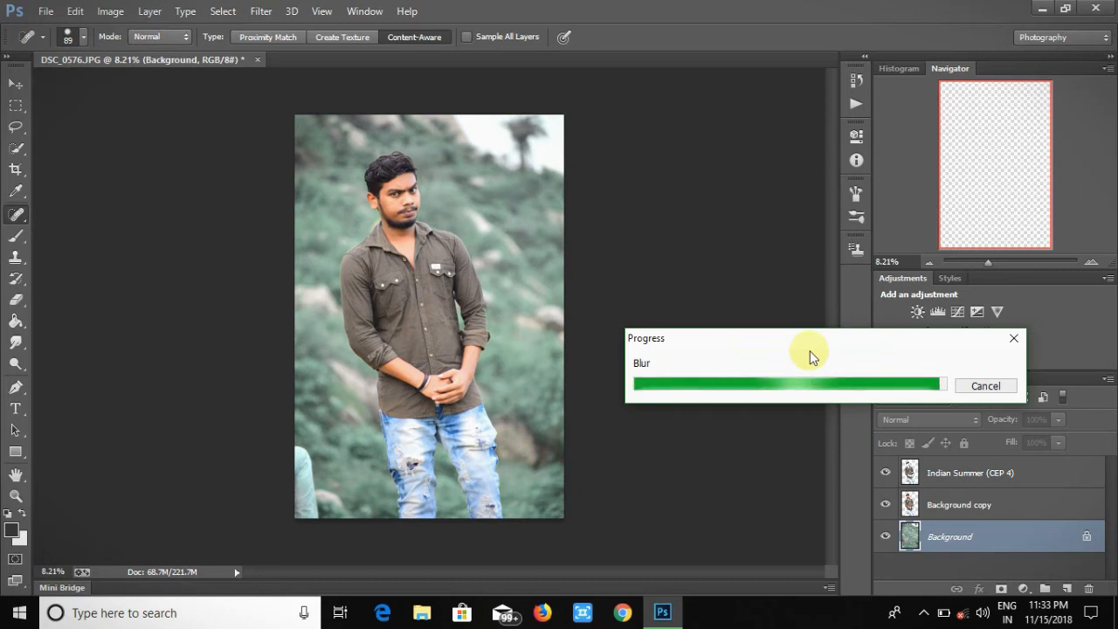
- Load a Camera Raw preset onto the Background with Temperature -8, Contrast -3, Highlights -18, Shadows +45 and Whites +37
{"action": "left_click_drag", "start_coordinate": [987, 262], "coordinate": [988, 261]}
{"action": "left_click", "coordinate": [951, 503]}
{"action": "left_click", "coordinate": [949, 534]}
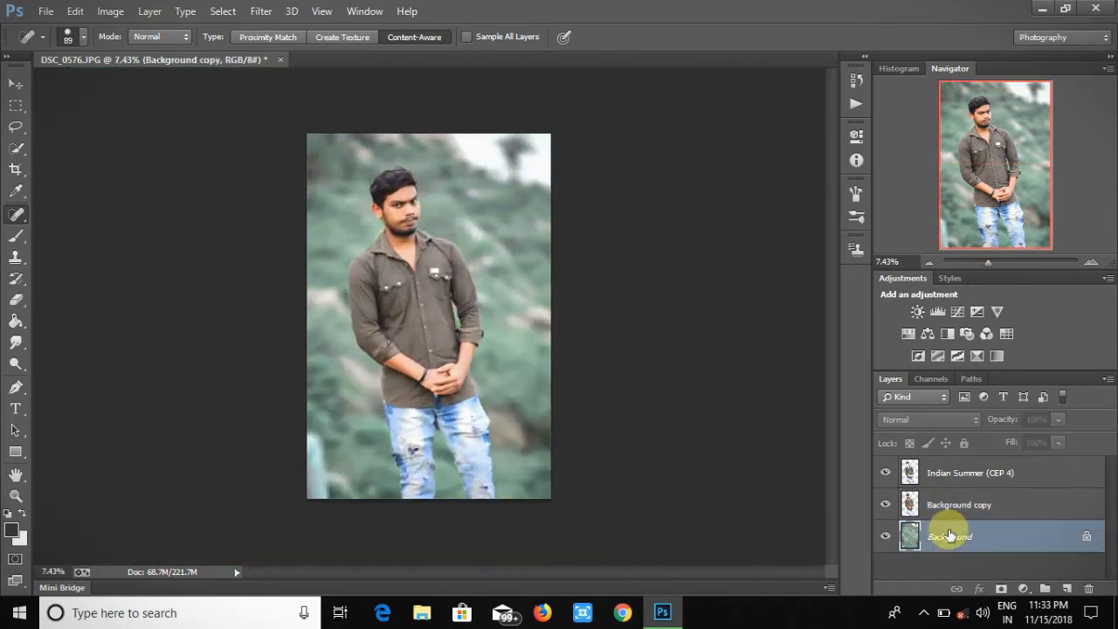
{"action": "left_click", "coordinate": [259, 13]}
{"action": "left_click", "coordinate": [787, 284]}
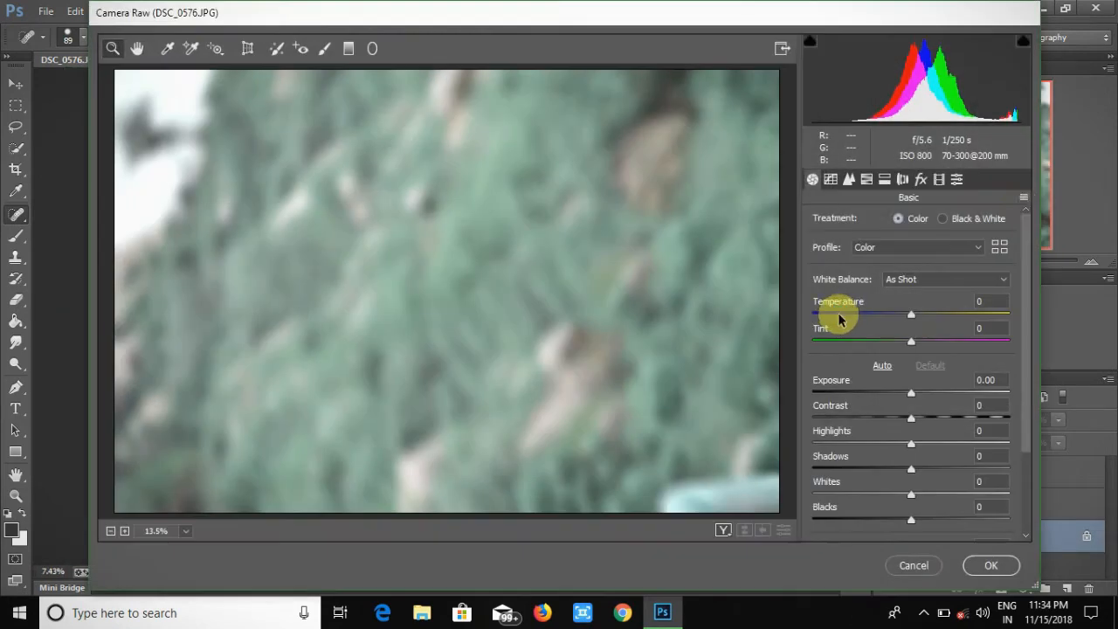
{"action": "left_click", "coordinate": [1023, 197]}
{"action": "left_click", "coordinate": [943, 315]}
{"action": "scroll", "coordinate": [330, 284], "scroll_direction": "down", "scroll_amount": 15}
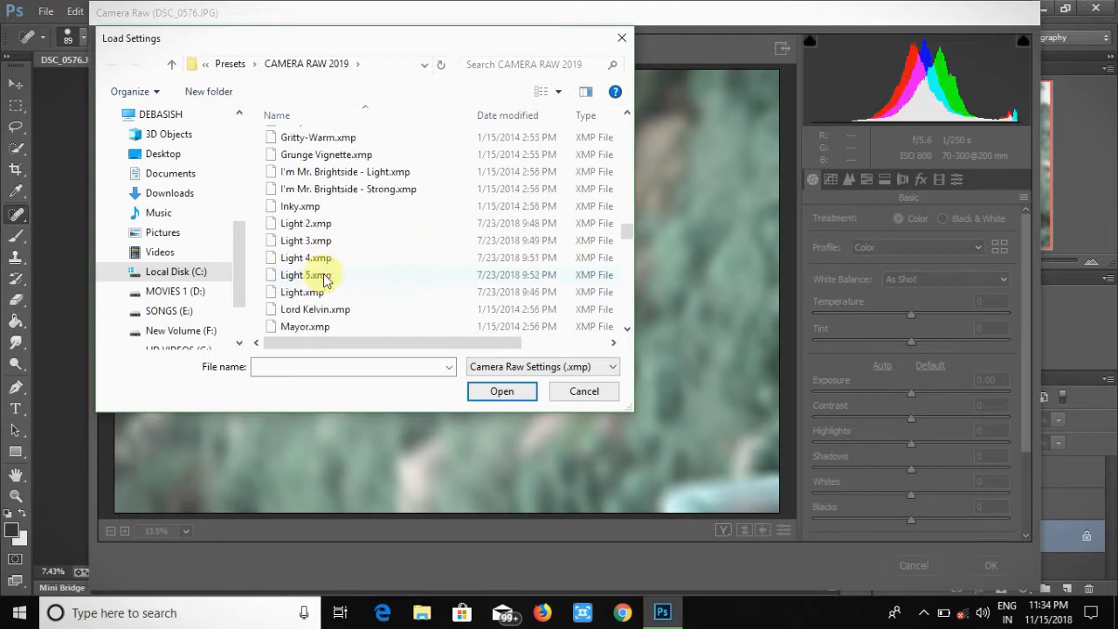
{"action": "left_click", "coordinate": [323, 203]}
{"action": "left_click", "coordinate": [501, 390]}
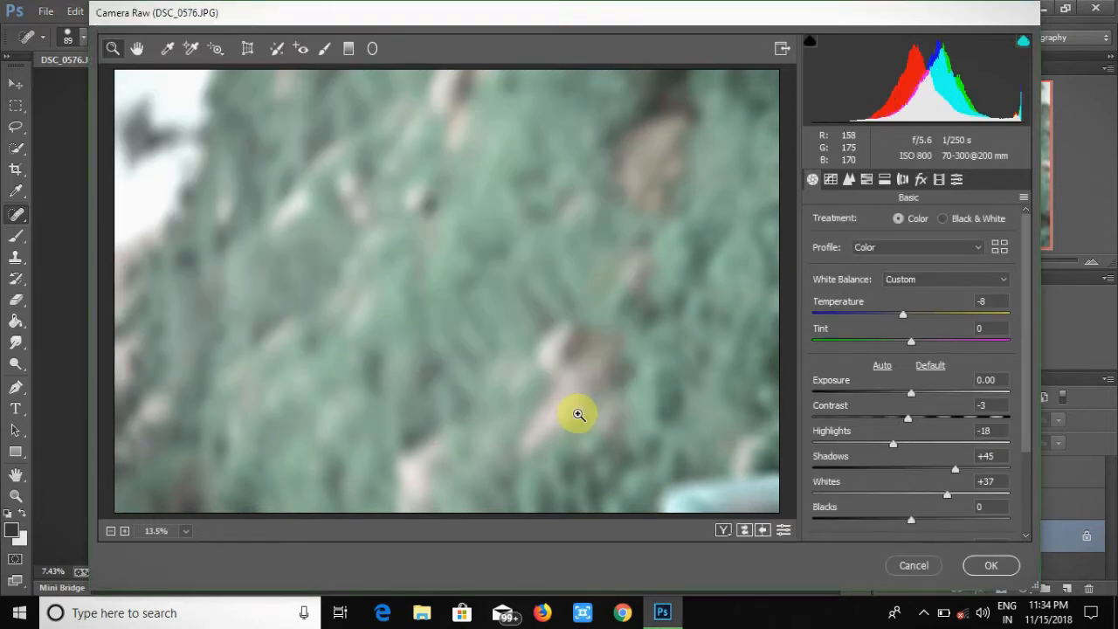
- Load a second saved Camera Raw preset that cools the Background's greens, and apply the filter
{"action": "left_click", "coordinate": [1023, 197]}
{"action": "left_click", "coordinate": [943, 314]}
{"action": "double_click", "coordinate": [342, 226]}
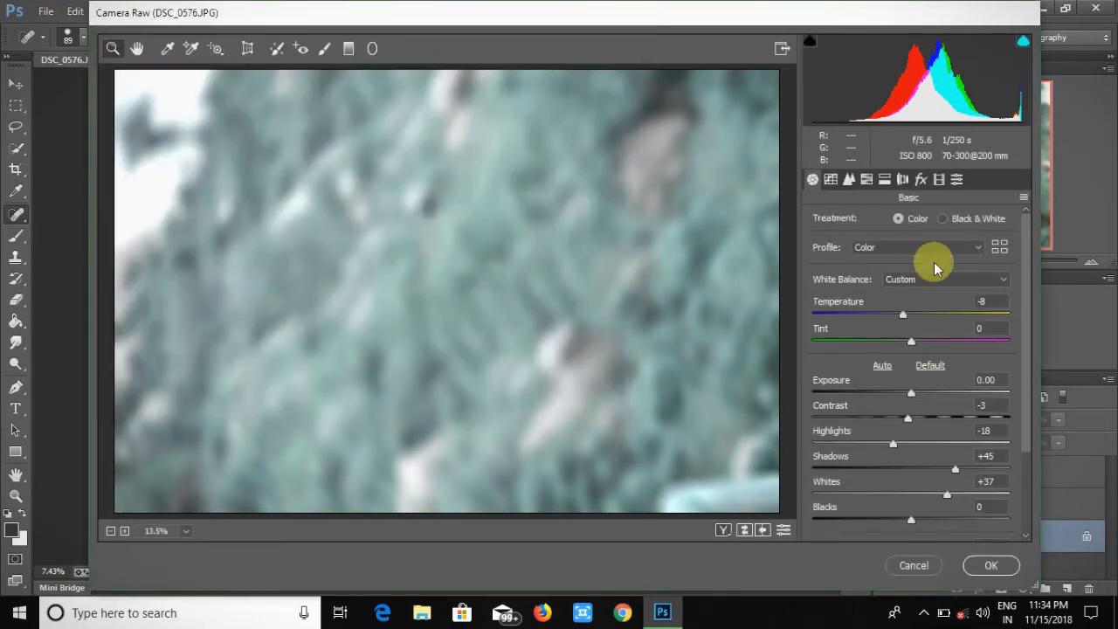
{"action": "left_click", "coordinate": [991, 565]}
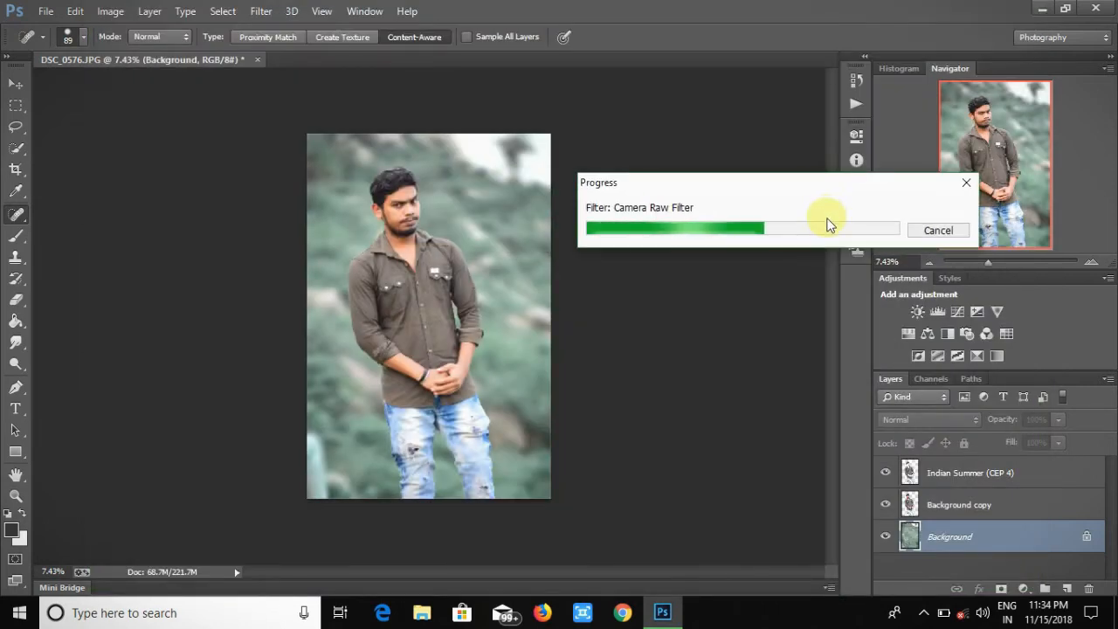
- Lighten the Reds of the Background copy layer with Selective Color, setting Black to about -79% with the Relative method
{"action": "left_click", "coordinate": [943, 474]}
{"action": "left_click", "coordinate": [955, 504]}
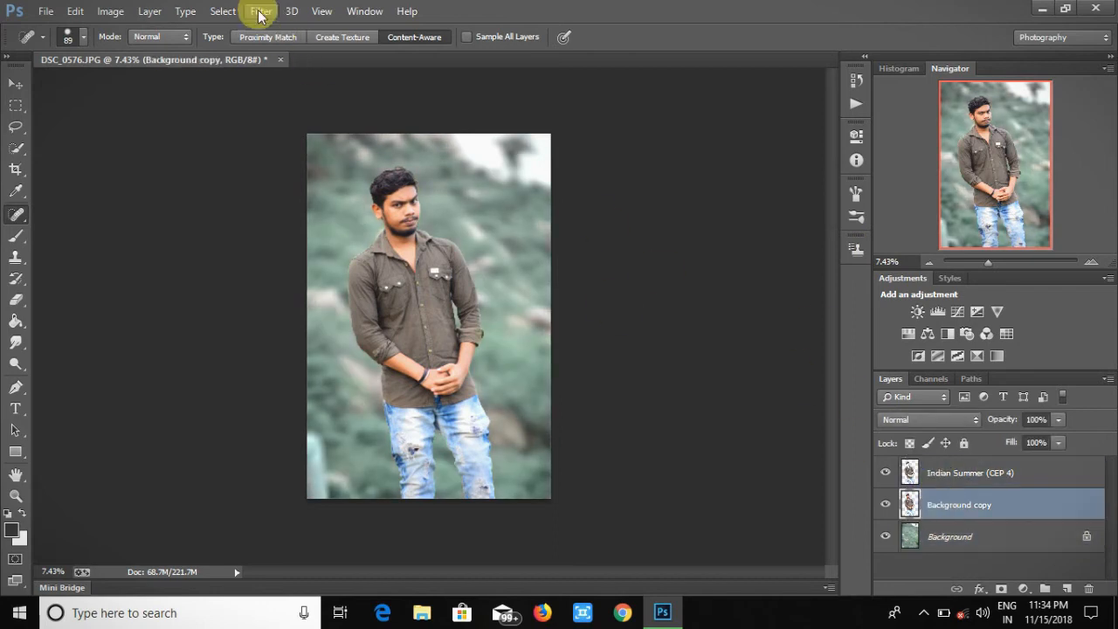
{"action": "left_click", "coordinate": [110, 11]}
{"action": "mouse_move", "coordinate": [135, 53]}
{"action": "left_click", "coordinate": [332, 300]}
{"action": "left_click", "coordinate": [684, 358]}
{"action": "left_click_drag", "start_coordinate": [604, 118], "coordinate": [844, 162]}
{"action": "left_click_drag", "start_coordinate": [762, 358], "coordinate": [701, 358]}
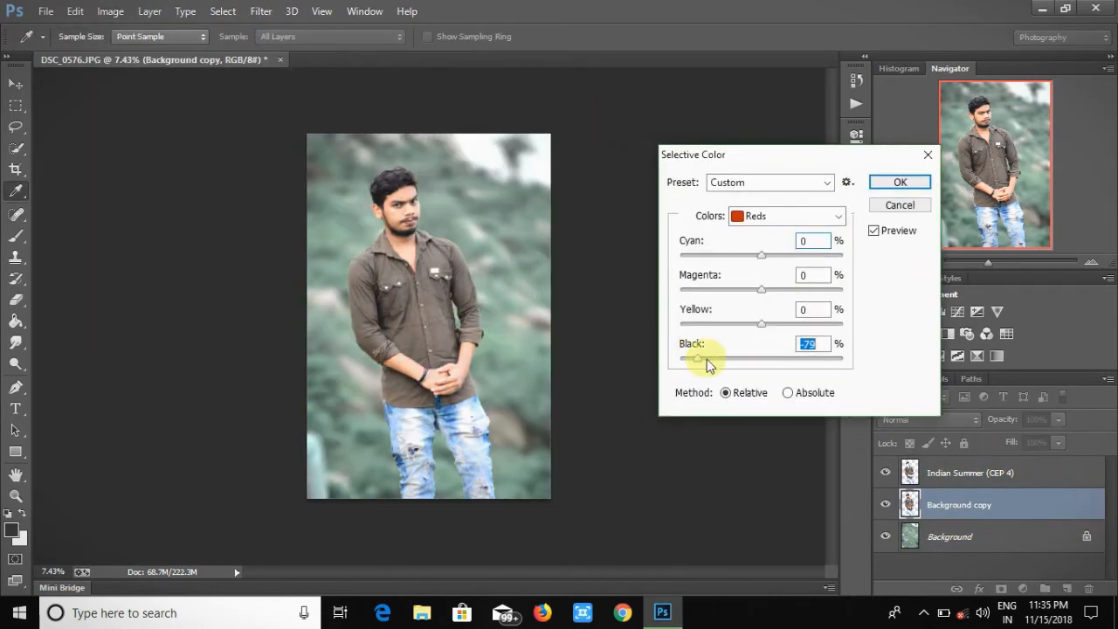
{"action": "left_click", "coordinate": [891, 182]}
{"action": "key", "text": "j"}
- Load saved Camera Raw settings onto the Background copy, with HSL saturation Reds +28, Oranges -32, Yellows -83, Greens -100 and Blues -55
{"action": "left_click", "coordinate": [261, 11]}
{"action": "left_click", "coordinate": [732, 299]}
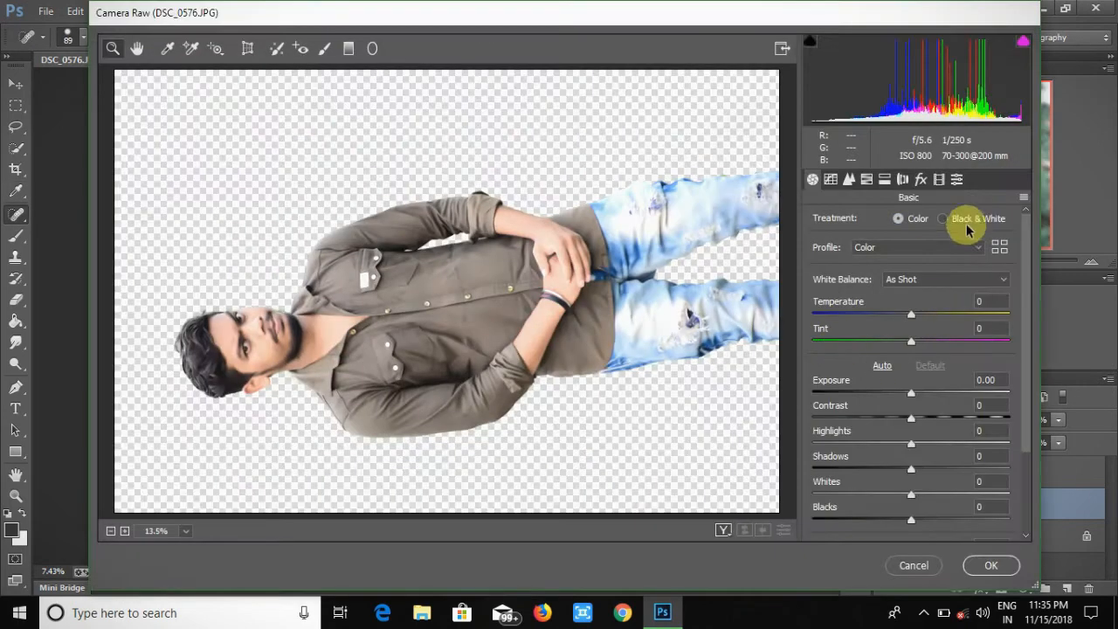
{"action": "left_click", "coordinate": [1021, 181]}
{"action": "left_click", "coordinate": [1010, 314]}
{"action": "scroll", "coordinate": [367, 249], "scroll_direction": "down", "scroll_amount": 20}
{"action": "left_click", "coordinate": [342, 184]}
{"action": "left_click", "coordinate": [478, 393]}
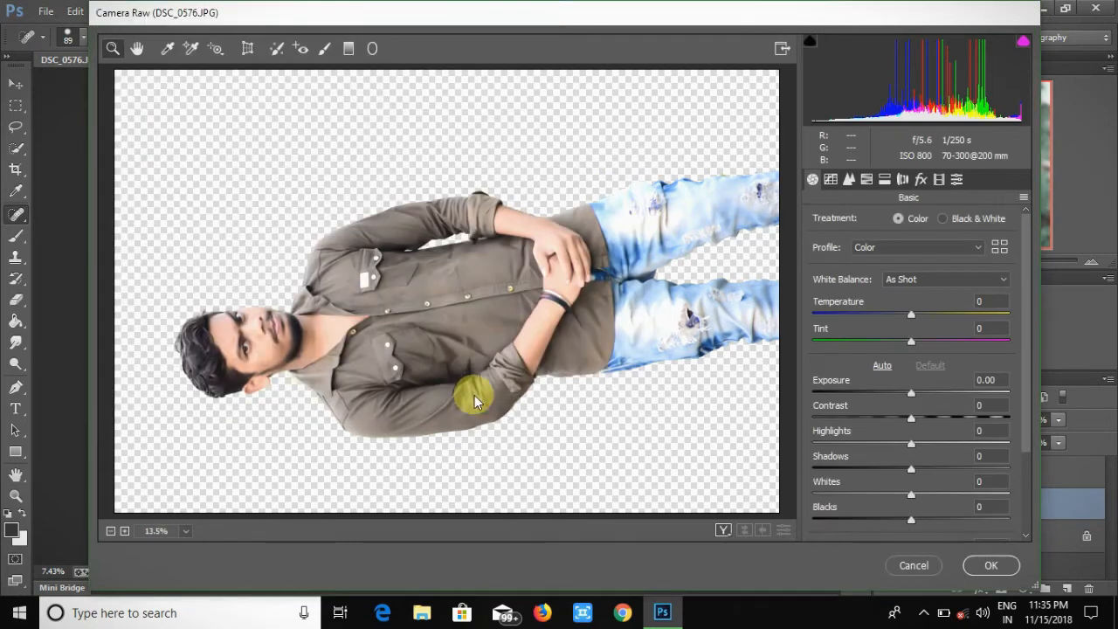
{"action": "left_click", "coordinate": [1023, 198]}
- Set the Background copy's Oranges luminance to +6 and apply the Camera Raw filter
{"action": "left_click", "coordinate": [862, 181]}
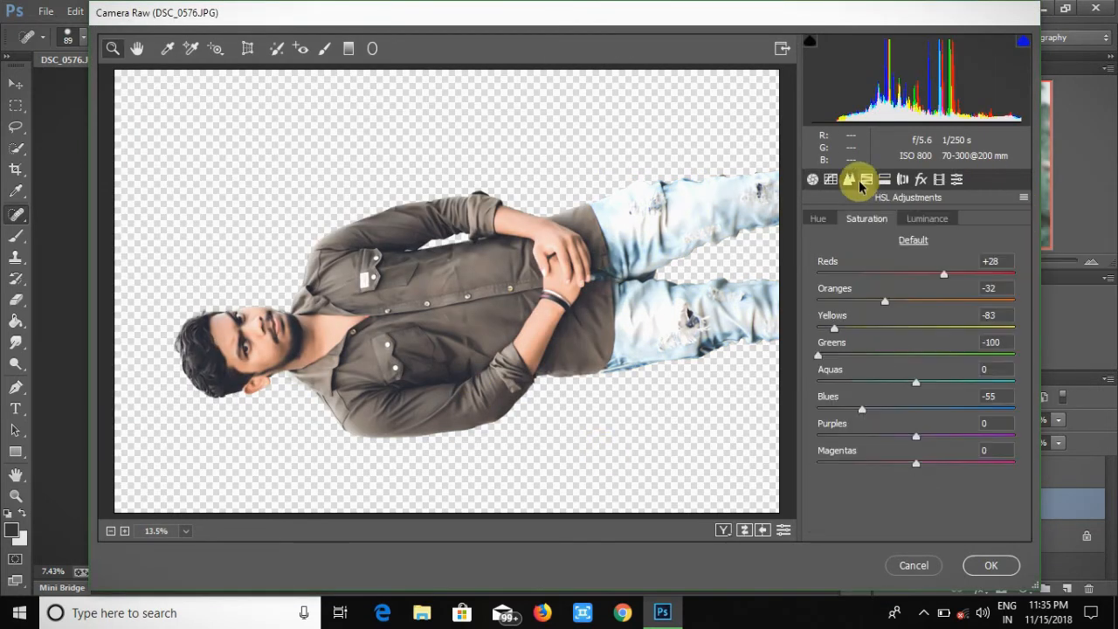
{"action": "left_click", "coordinate": [926, 218]}
{"action": "left_click_drag", "start_coordinate": [936, 301], "coordinate": [921, 303]}
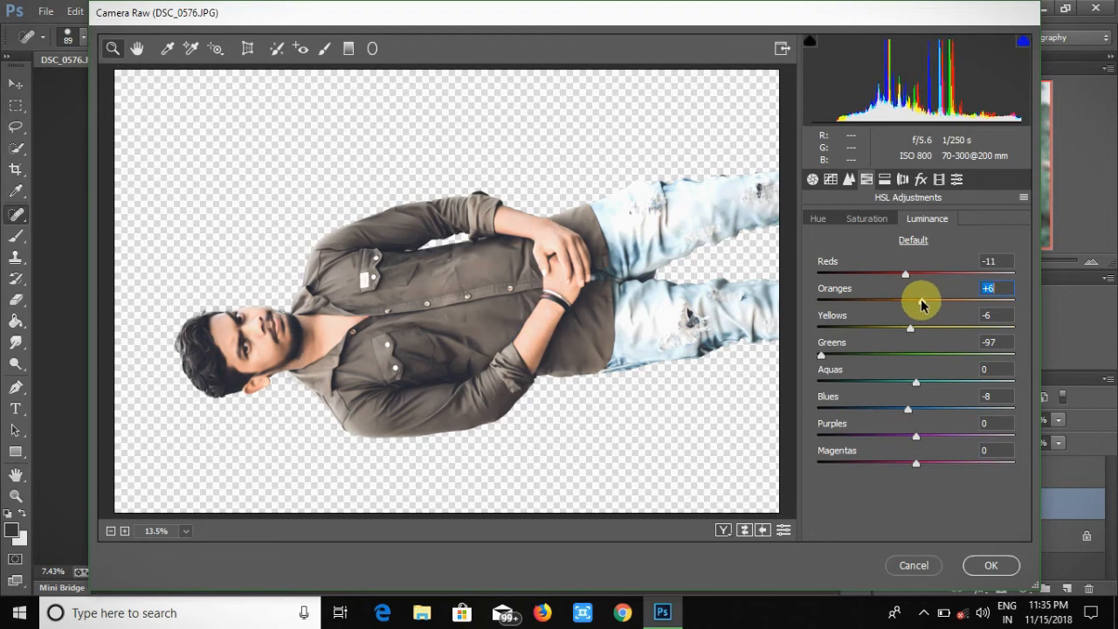
{"action": "left_click", "coordinate": [986, 565]}
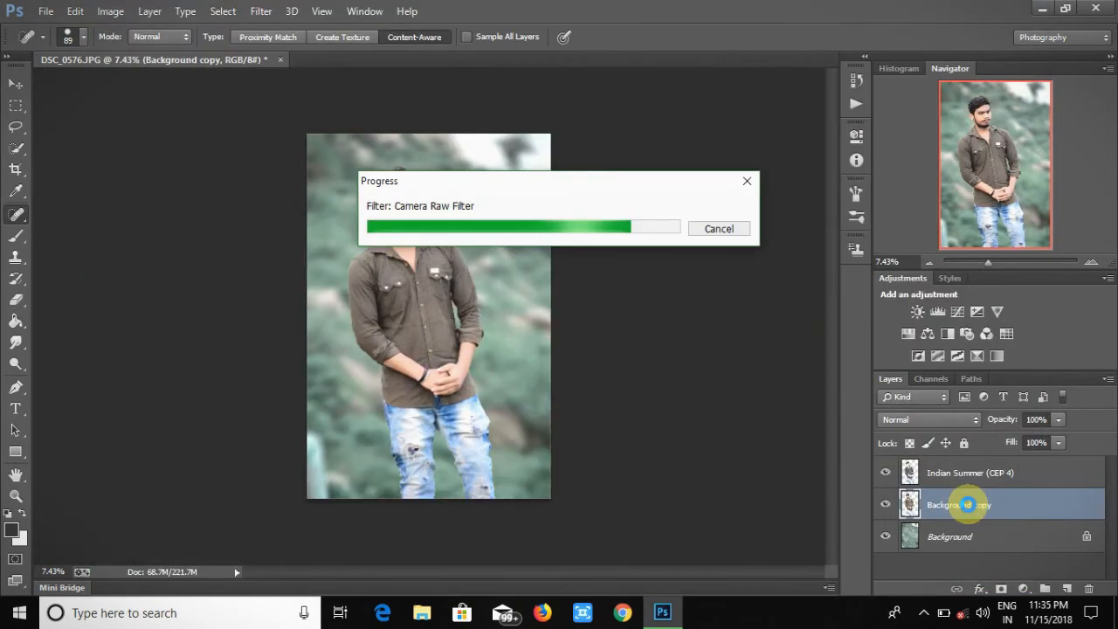
- Load saved Camera Raw settings onto the Indian Summer layer: Temperature +1, Exposure +0.25, Contrast +14, Highlights -20, Whites -4 and Blacks -35
{"action": "left_click", "coordinate": [975, 478]}
{"action": "left_click", "coordinate": [261, 11]}
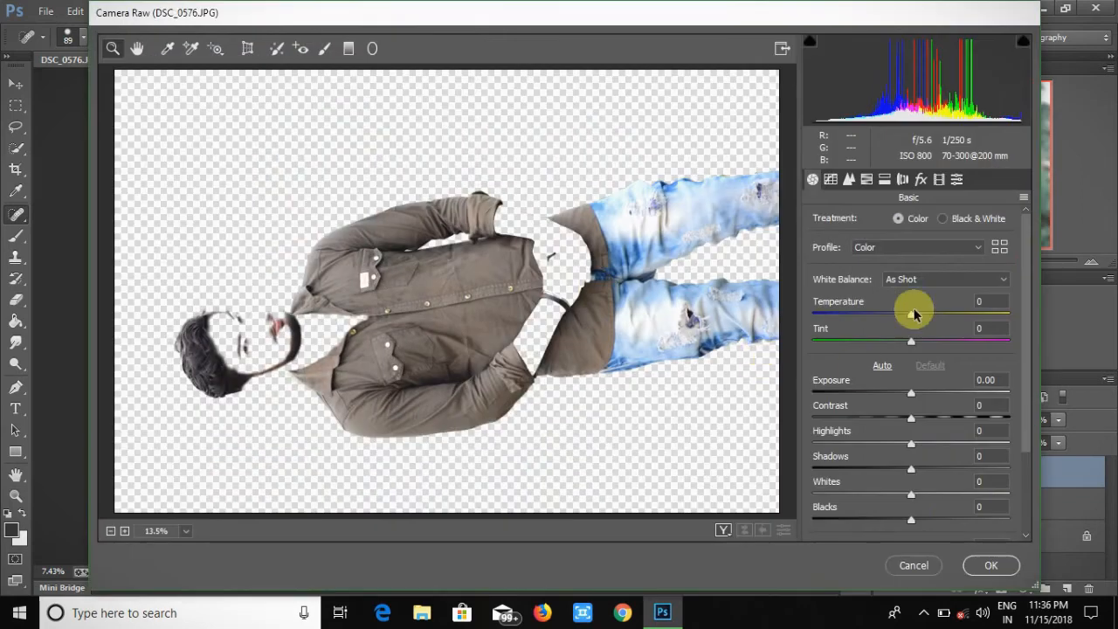
{"action": "left_click", "coordinate": [1024, 197]}
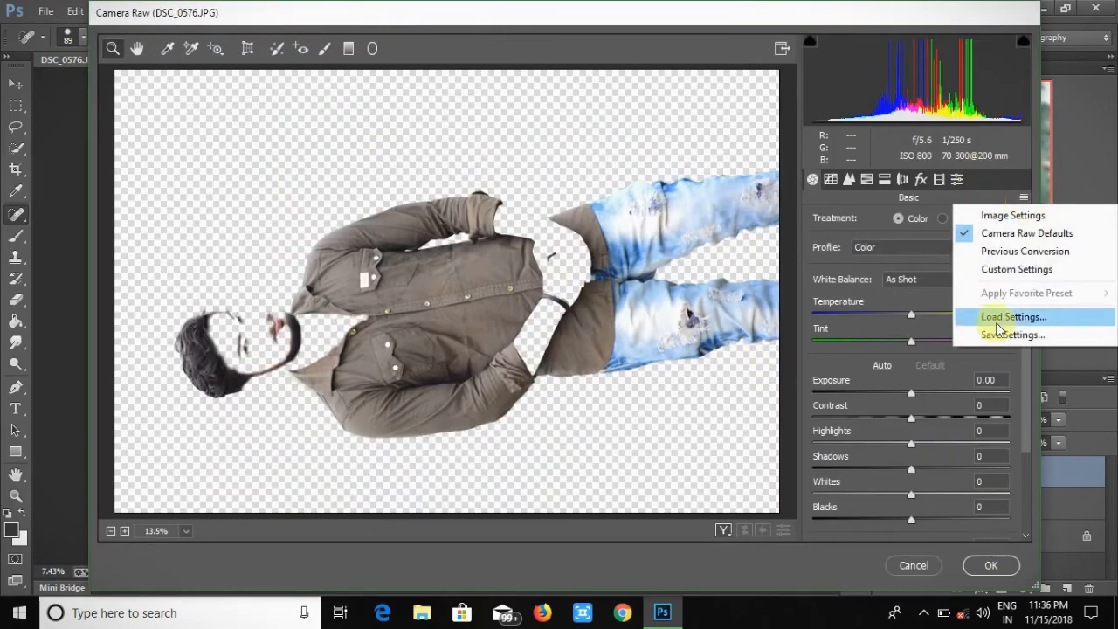
{"action": "left_click", "coordinate": [992, 315]}
{"action": "left_click_drag", "start_coordinate": [632, 135], "coordinate": [623, 312]}
{"action": "left_click", "coordinate": [349, 215]}
{"action": "left_click", "coordinate": [502, 391]}
{"action": "left_click", "coordinate": [960, 295]}
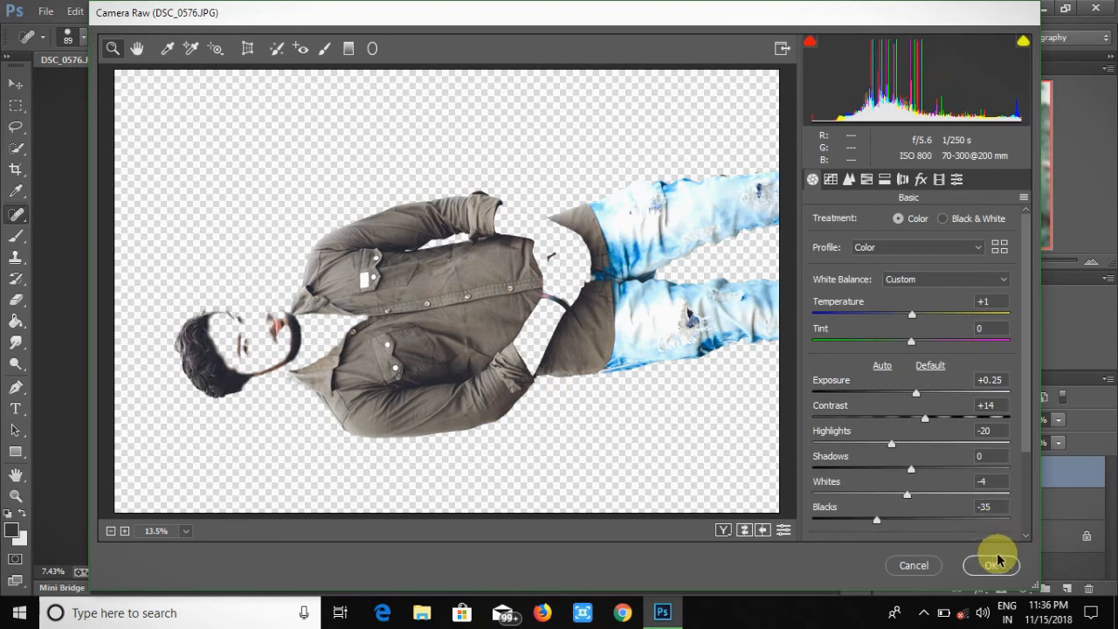
- Shift the Indian Summer layer's Blues hue toward cyan, set Clarity to about +26, and apply the filter
{"action": "left_click", "coordinate": [866, 179]}
{"action": "left_click", "coordinate": [819, 218]}
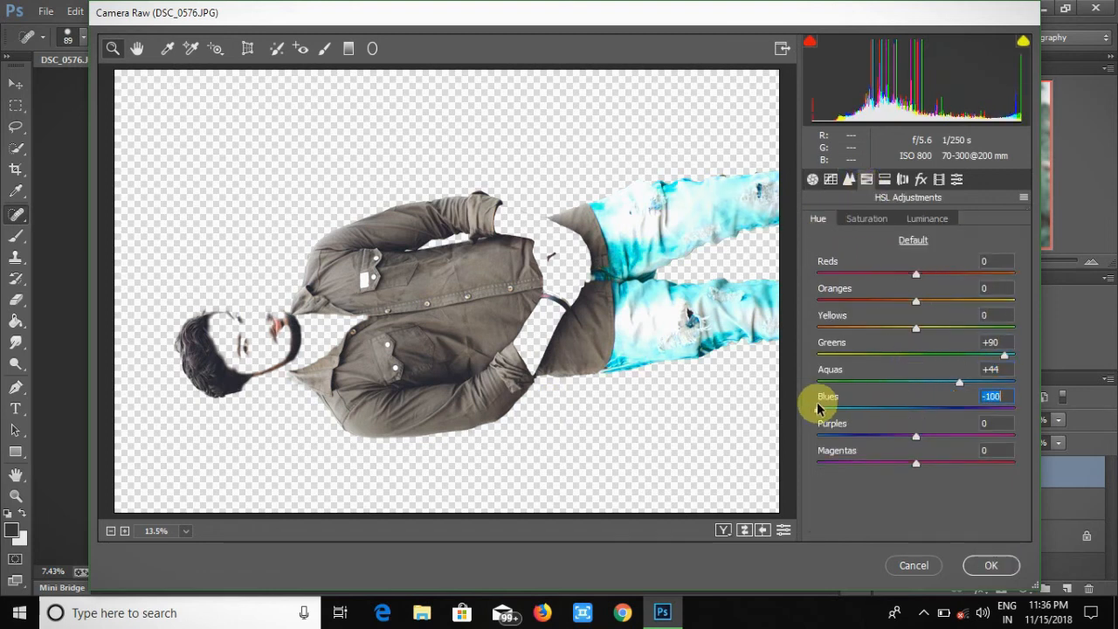
{"action": "left_click", "coordinate": [812, 179]}
{"action": "scroll", "coordinate": [913, 489], "scroll_direction": "down", "scroll_amount": 3}
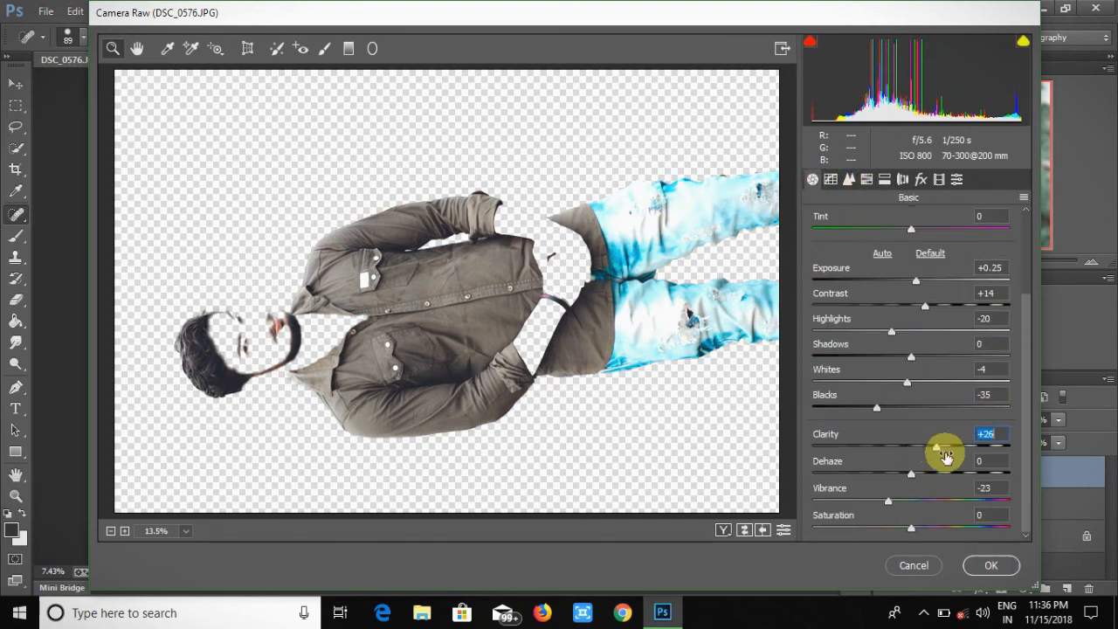
{"action": "left_click", "coordinate": [990, 565]}
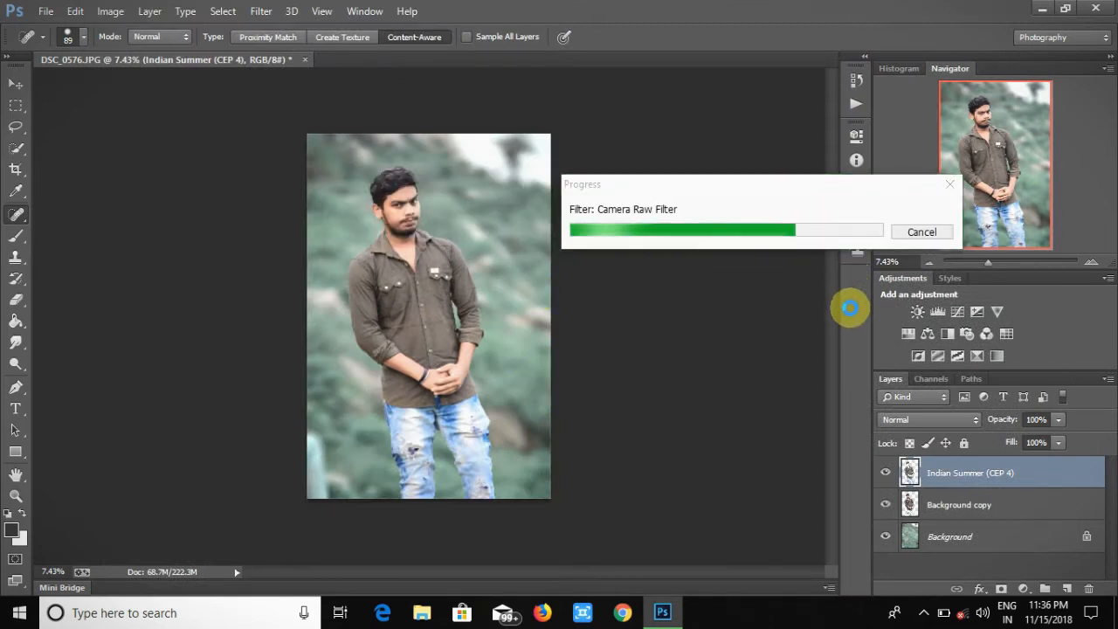
- Open the Background layer in the Camera Raw Filter and load AVC TEAL-1#.xmp from the DEV CREATION DEV folder
{"action": "left_click", "coordinate": [961, 534]}
{"action": "left_click", "coordinate": [260, 10]}
{"action": "left_click", "coordinate": [361, 137]}
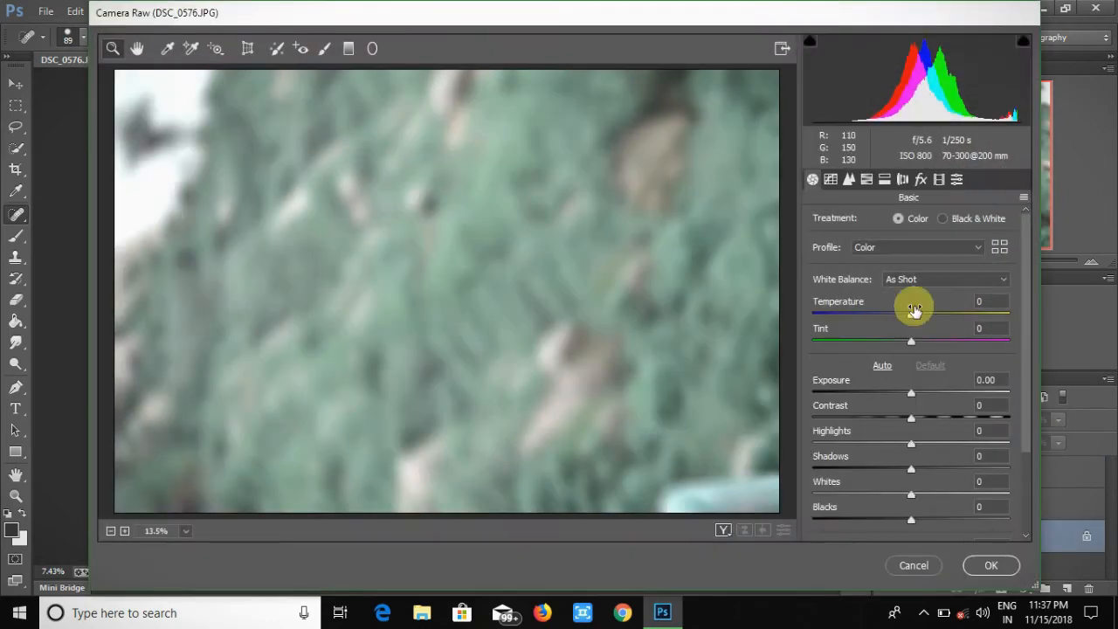
{"action": "left_click", "coordinate": [1021, 196]}
{"action": "left_click", "coordinate": [974, 317]}
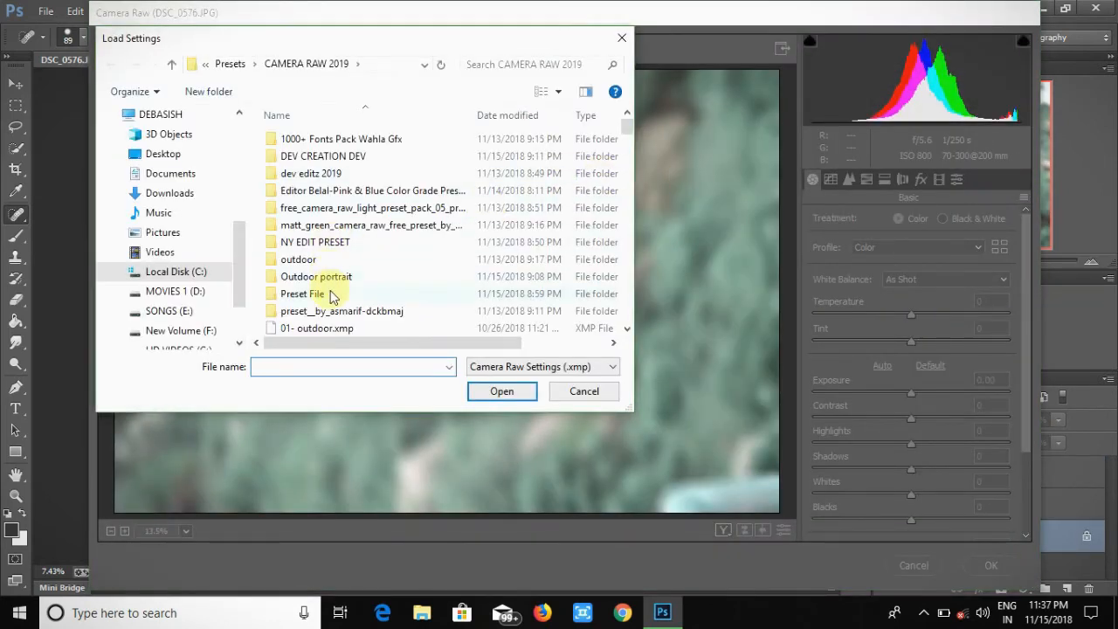
{"action": "double_click", "coordinate": [316, 172]}
{"action": "left_click", "coordinate": [109, 63]}
{"action": "double_click", "coordinate": [321, 155]}
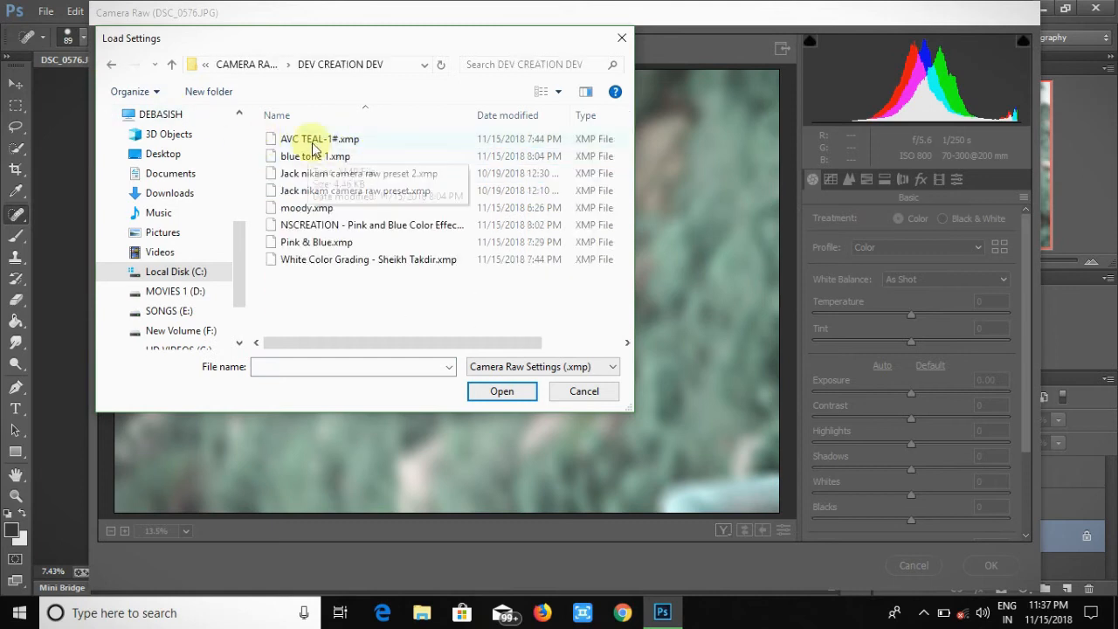
{"action": "left_click", "coordinate": [312, 139]}
{"action": "left_click", "coordinate": [502, 390]}
- Try the White Color Grading settings file from the DEV CREATION DEV folder on the Background layer
{"action": "left_click", "coordinate": [1022, 196]}
{"action": "left_click", "coordinate": [1004, 316]}
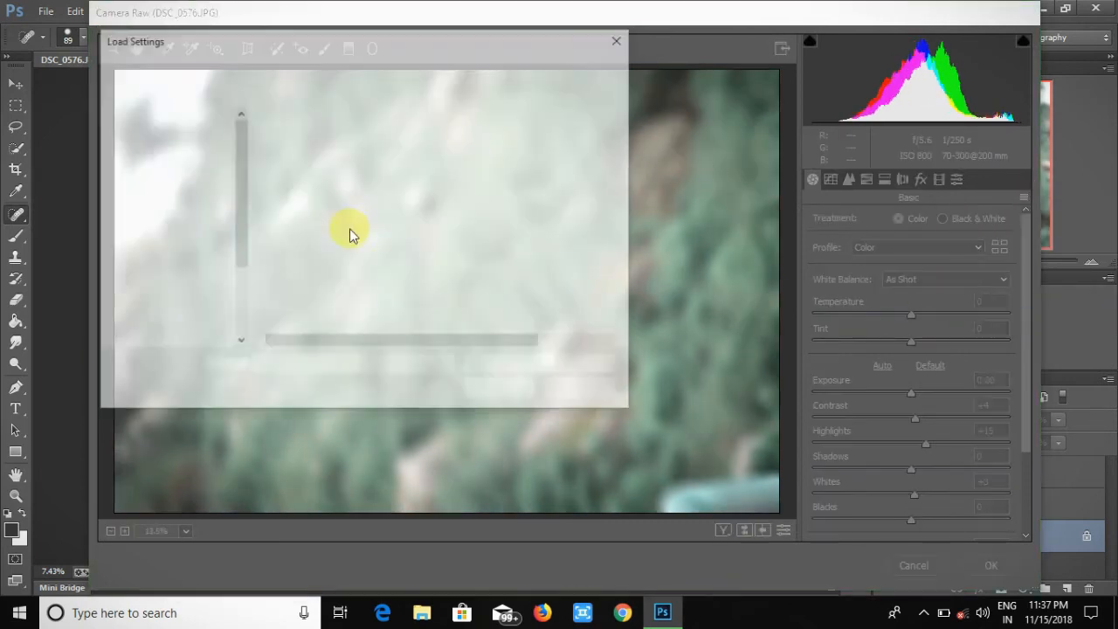
{"action": "double_click", "coordinate": [332, 262]}
- Reload AVC TEAL-1#.xmp with Contrast +4, Highlights +15 and Whites +3, and apply the filter to the Background layer
{"action": "left_click", "coordinate": [1023, 196]}
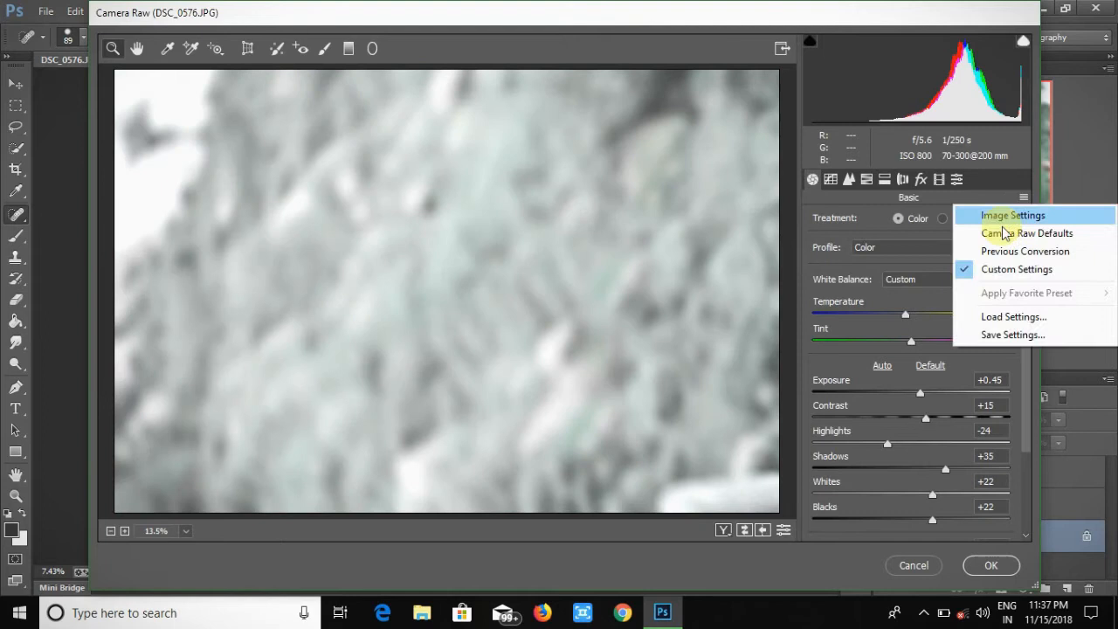
{"action": "left_click", "coordinate": [1004, 316]}
{"action": "left_click", "coordinate": [325, 140]}
{"action": "double_click", "coordinate": [330, 143]}
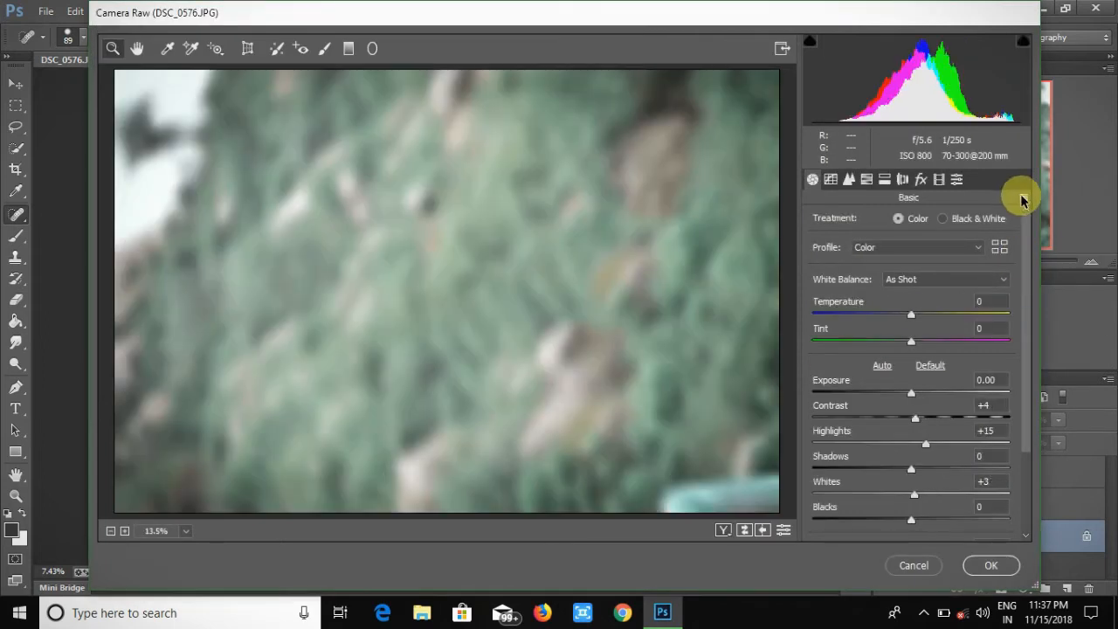
{"action": "left_click", "coordinate": [987, 566]}
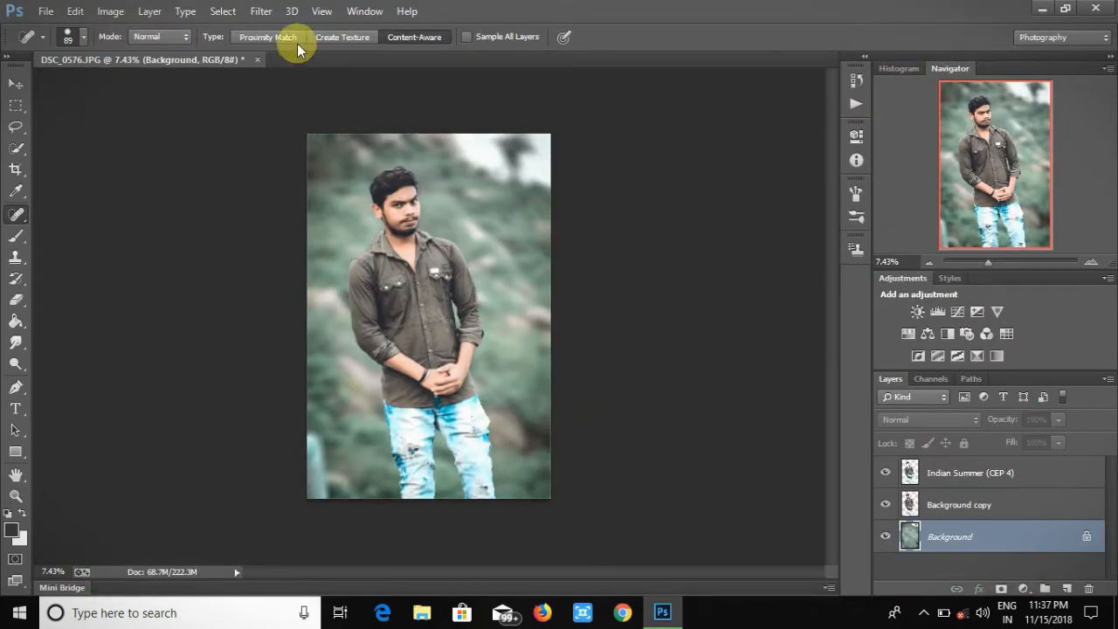
- Reopen the Background layer in Camera Raw and load CAMERA RAW 2019 settings with Exposure +0.10, Contrast +14, Highlights -76 and Blacks -35
{"action": "left_click", "coordinate": [262, 15]}
{"action": "left_click", "coordinate": [720, 274]}
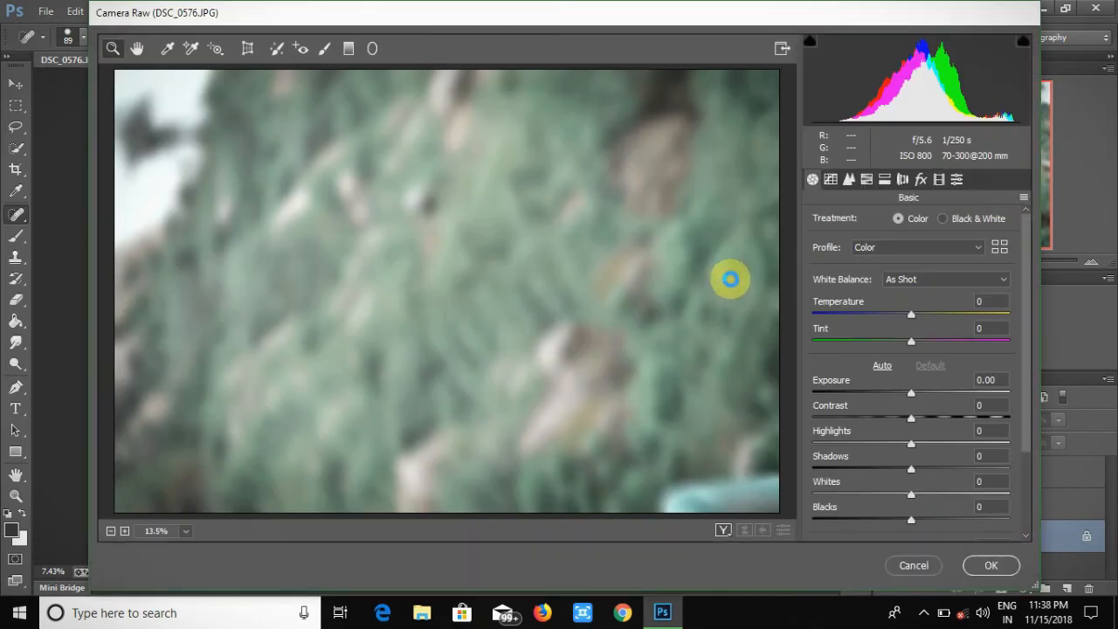
{"action": "left_click", "coordinate": [1021, 198]}
{"action": "left_click", "coordinate": [995, 317]}
{"action": "left_click", "coordinate": [678, 362]}
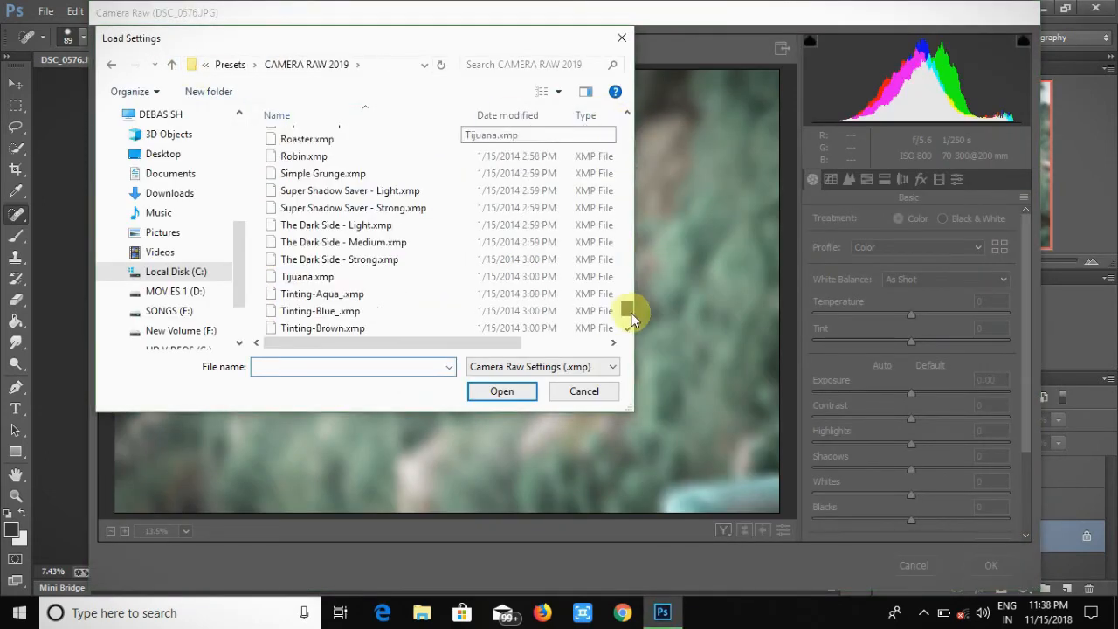
{"action": "scroll", "coordinate": [524, 315], "scroll_direction": "down", "scroll_amount": 3}
{"action": "left_click", "coordinate": [324, 256]}
{"action": "left_click", "coordinate": [501, 390]}
- Load saved settings with Exposure +0.15, Contrast +21, Highlights -54, Whites +14 and Blacks -35, and apply them to the Background layer
{"action": "left_click", "coordinate": [1023, 198]}
{"action": "left_click", "coordinate": [1015, 332]}
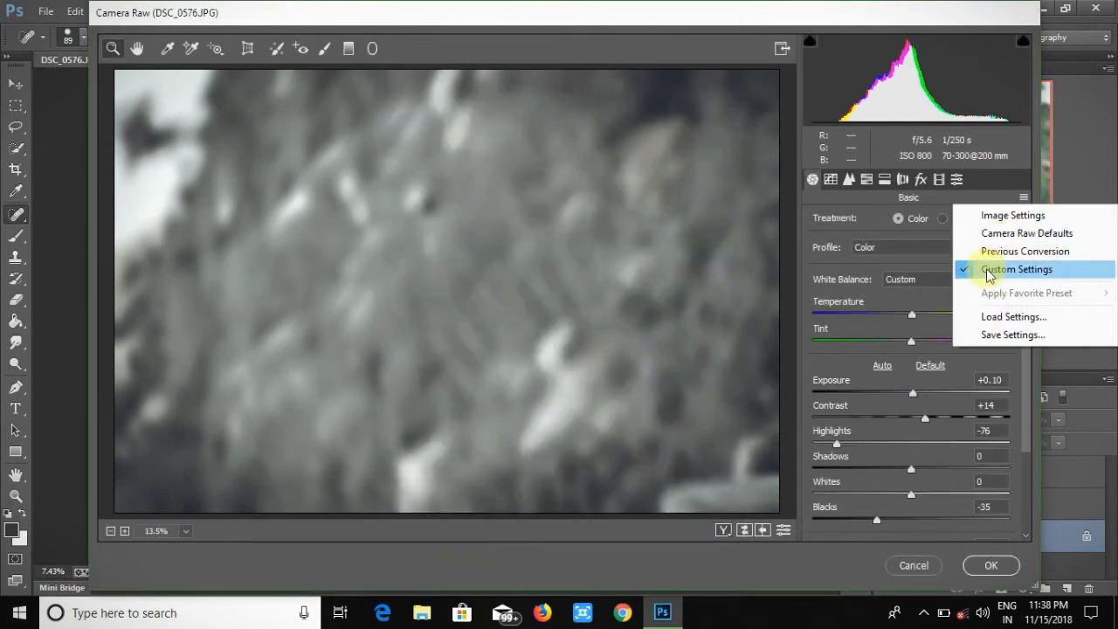
{"action": "left_click", "coordinate": [1009, 315]}
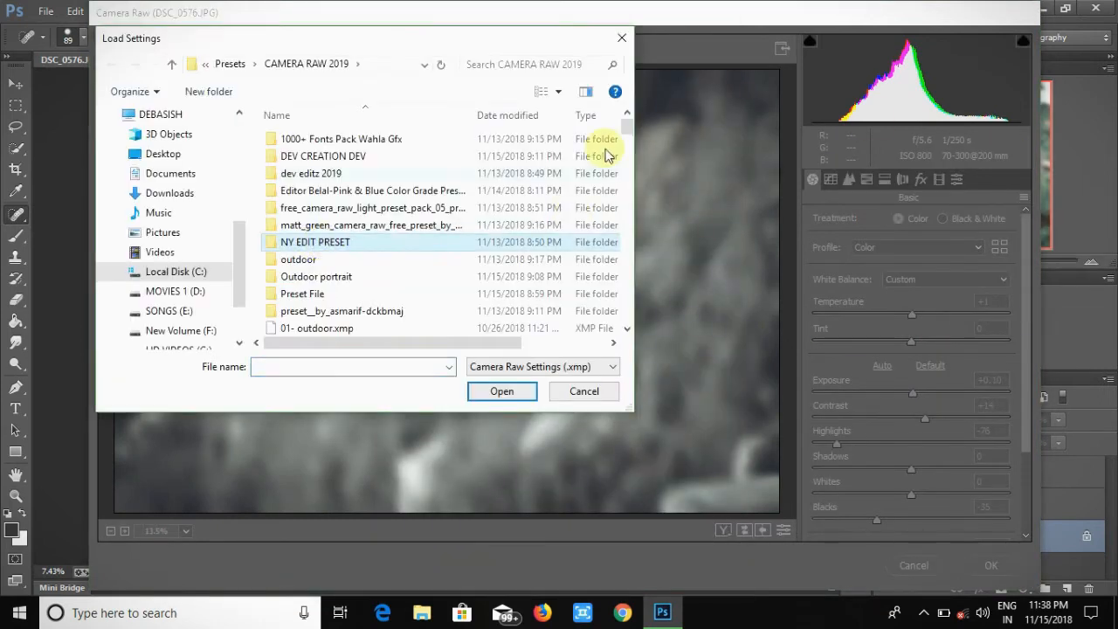
{"action": "scroll", "coordinate": [337, 262], "scroll_direction": "down", "scroll_amount": 5}
{"action": "left_click", "coordinate": [339, 187]}
{"action": "left_click", "coordinate": [499, 391]}
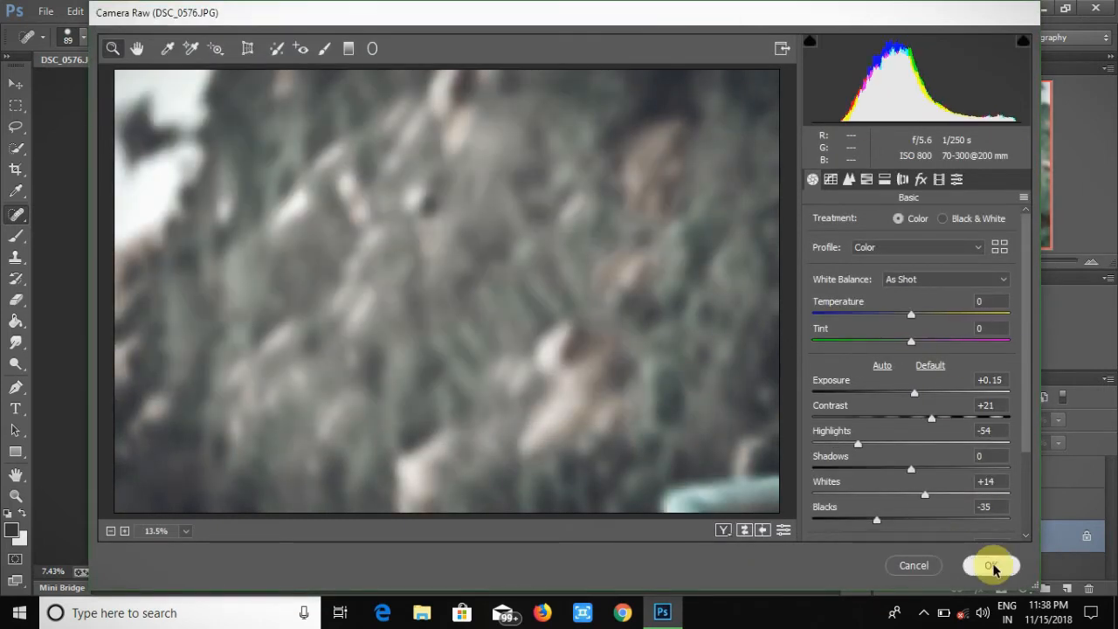
{"action": "left_click", "coordinate": [991, 565]}
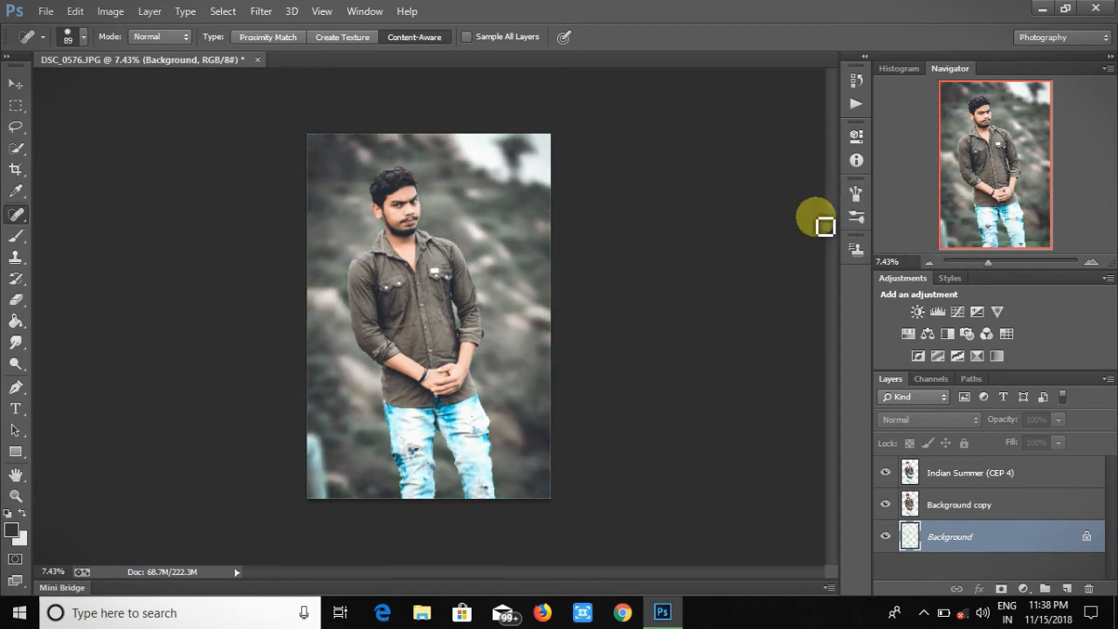
- Start placing an embedded file above the Indian Summer (CEP 4) layer and open the BACKGROUND 2 folder
{"action": "left_click", "coordinate": [45, 11]}
{"action": "left_click", "coordinate": [969, 472]}
{"action": "left_click", "coordinate": [45, 10]}
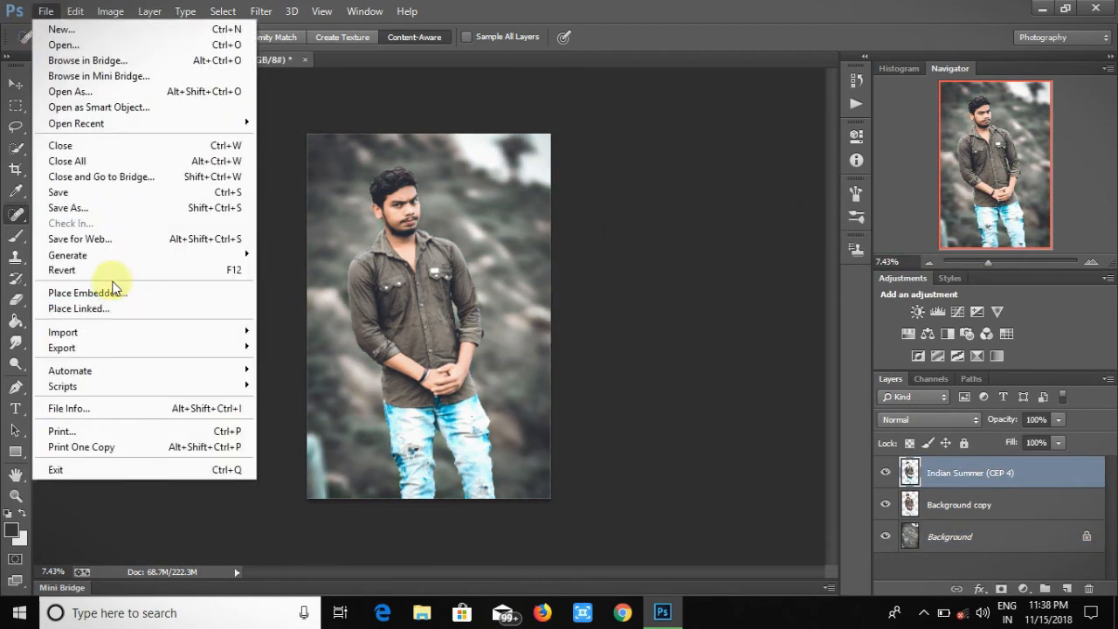
{"action": "left_click", "coordinate": [112, 279]}
{"action": "left_click", "coordinate": [88, 285]}
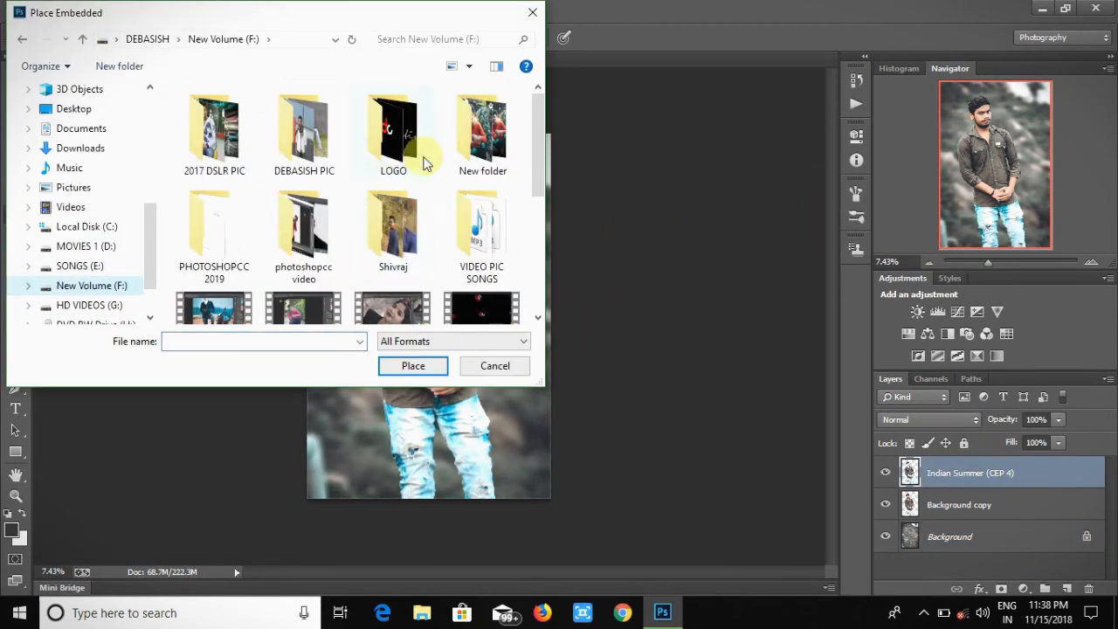
{"action": "double_click", "coordinate": [305, 232]}
{"action": "left_click", "coordinate": [21, 38]}
{"action": "double_click", "coordinate": [214, 229]}
{"action": "double_click", "coordinate": [284, 166]}
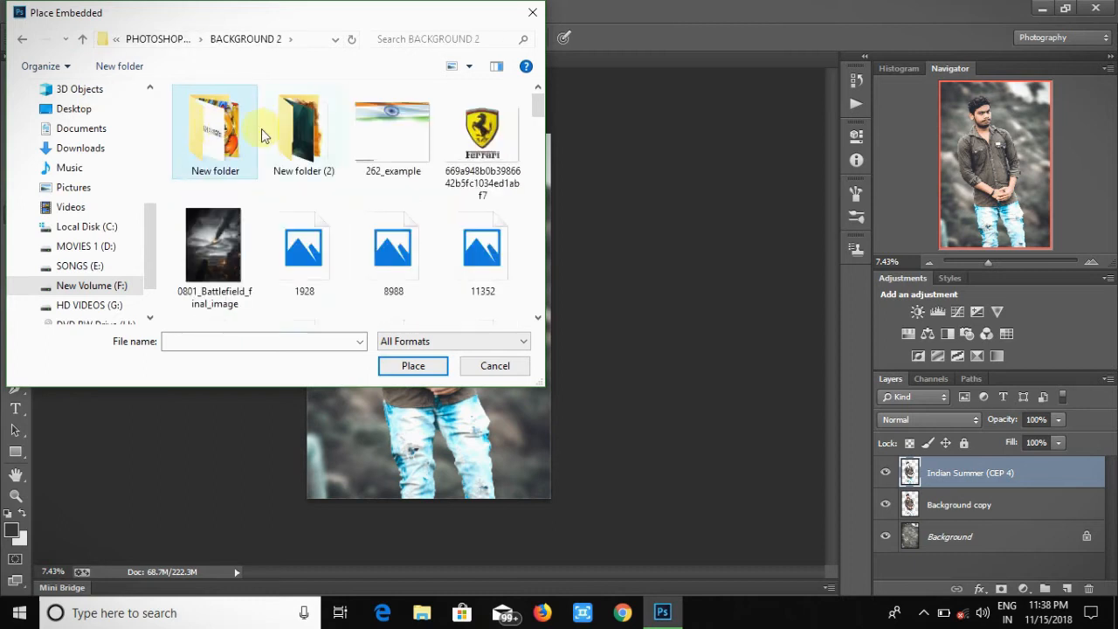
- Place the black-gradient image from the New folder inside BACKGROUND 2 into the document
{"action": "double_click", "coordinate": [210, 124]}
{"action": "double_click", "coordinate": [207, 123]}
{"action": "key", "text": "g"}
{"action": "scroll", "coordinate": [424, 240], "scroll_direction": "up", "scroll_amount": 5}
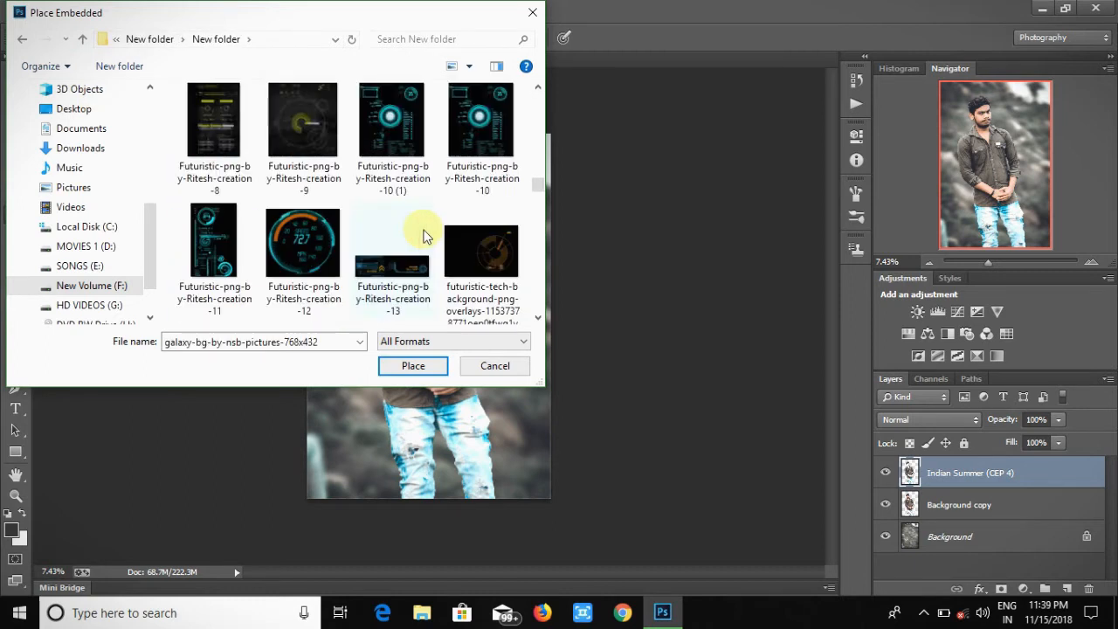
{"action": "scroll", "coordinate": [531, 137], "scroll_direction": "up", "scroll_amount": 5}
{"action": "left_click", "coordinate": [392, 210]}
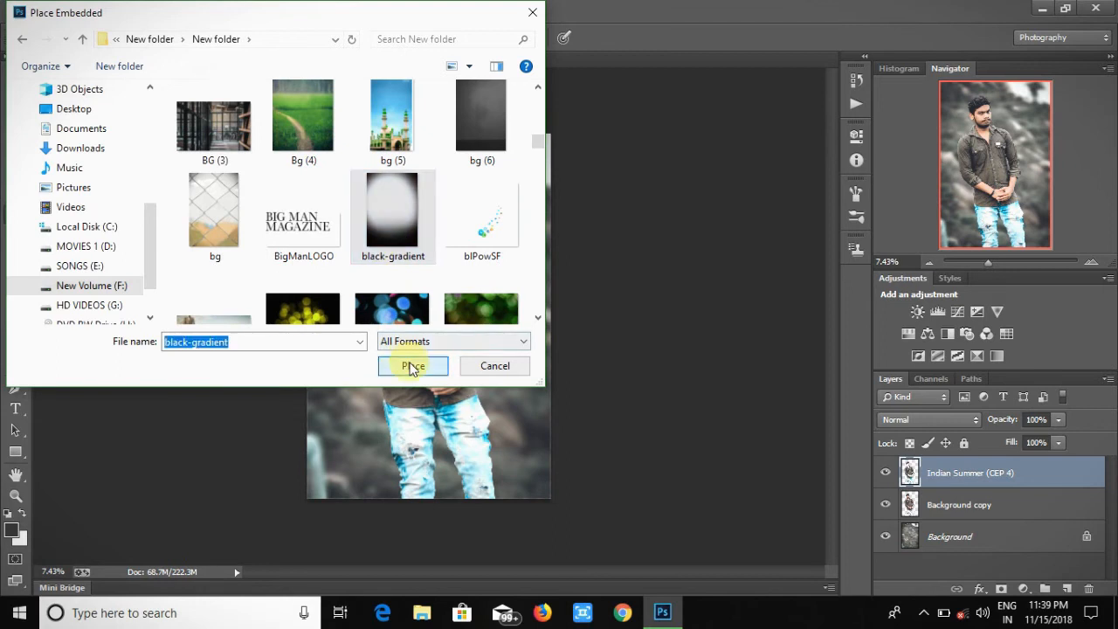
{"action": "left_click", "coordinate": [411, 367]}
- Stretch the black-gradient image past the canvas edges so it vignettes the whole photo, and commit the placement
{"action": "left_click_drag", "start_coordinate": [524, 449], "coordinate": [550, 529]}
{"action": "left_click_drag", "start_coordinate": [340, 185], "coordinate": [286, 113]}
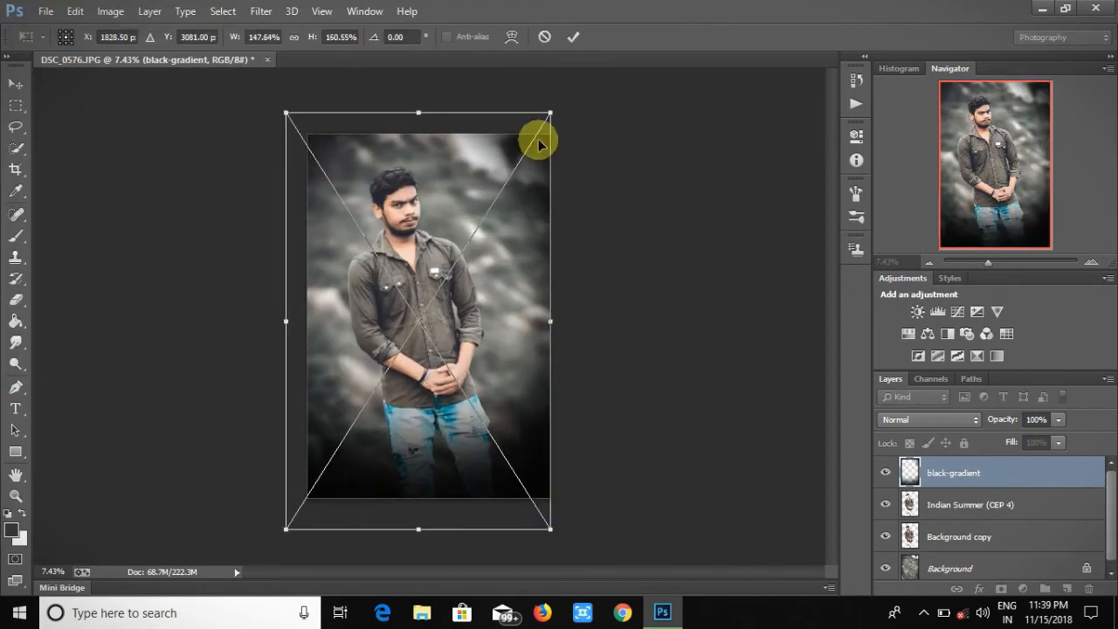
{"action": "left_click_drag", "start_coordinate": [549, 112], "coordinate": [587, 112]}
{"action": "key", "text": "Return"}
{"action": "left_click", "coordinate": [519, 278]}
{"action": "key", "text": "Return"}
- Add the white text "dev" in Vladimir Script over the background beside the man's forearm
{"action": "mouse_move", "coordinate": [989, 262]}
{"action": "left_mouse_down"}
{"action": "mouse_move", "coordinate": [1003, 265]}
{"action": "mouse_move", "coordinate": [992, 262]}
{"action": "left_mouse_up"}
{"action": "scroll", "coordinate": [568, 287], "scroll_direction": "up", "scroll_amount": 8}
{"action": "left_click", "coordinate": [225, 424]}
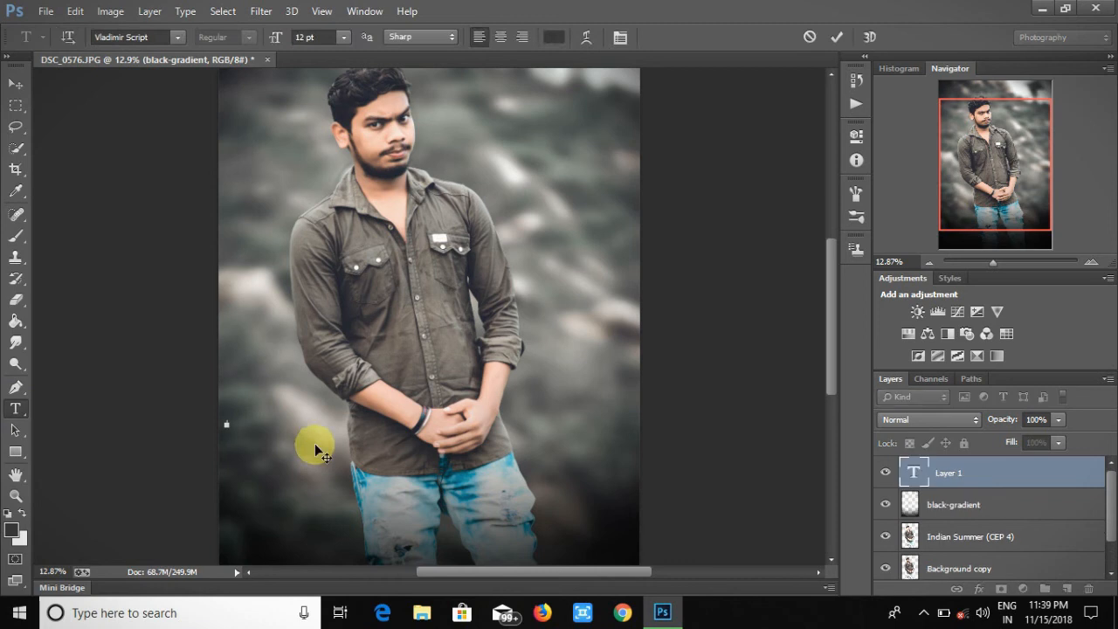
{"action": "left_click", "coordinate": [553, 37]}
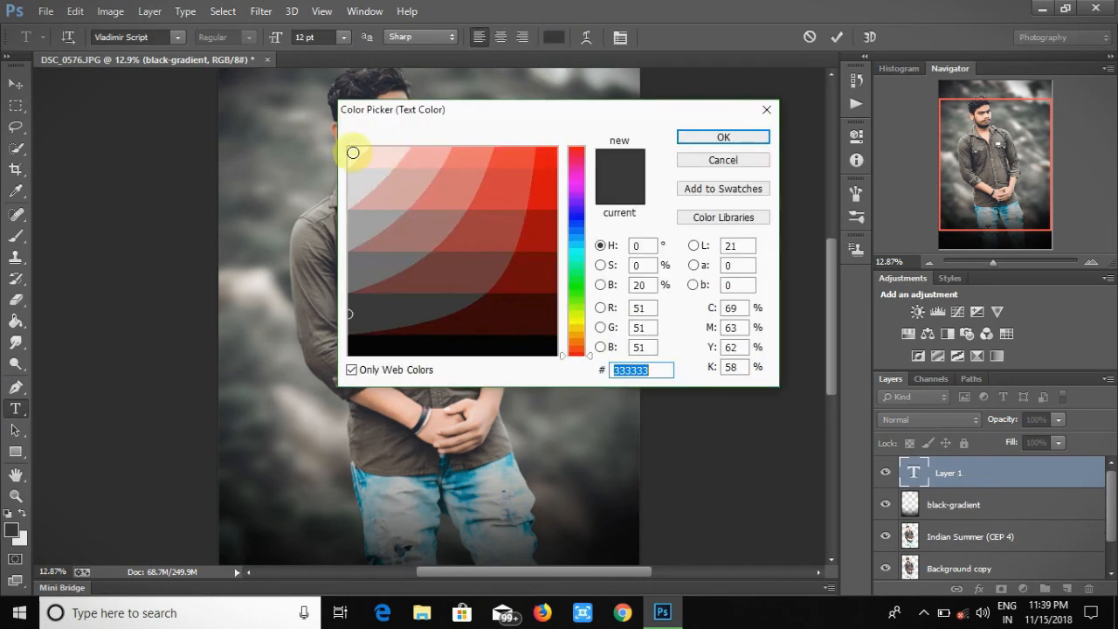
{"action": "left_click", "coordinate": [352, 150]}
{"action": "key", "text": "Return"}
{"action": "left_click", "coordinate": [11, 87]}
{"action": "left_click_drag", "start_coordinate": [232, 427], "coordinate": [277, 451]}
{"action": "key", "text": "Return"}
- Rasterize the dev text layer and move it to the opposite side of the man, beside his hands
{"action": "key", "text": "e"}
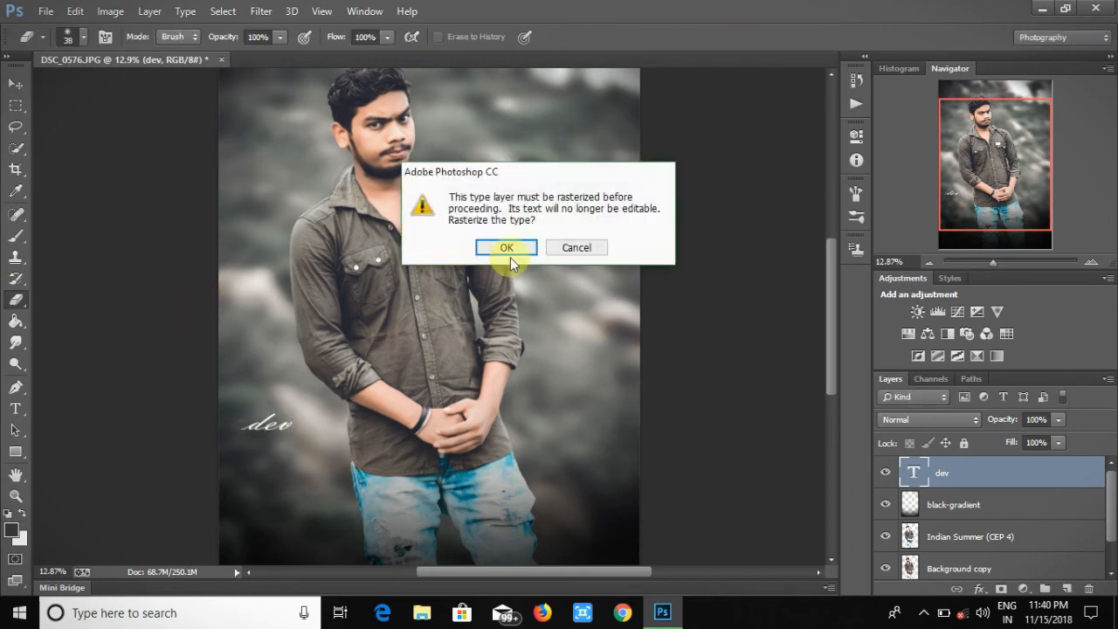
{"action": "left_click", "coordinate": [510, 253]}
{"action": "left_click", "coordinate": [10, 87]}
{"action": "left_click_drag", "start_coordinate": [392, 417], "coordinate": [486, 417]}
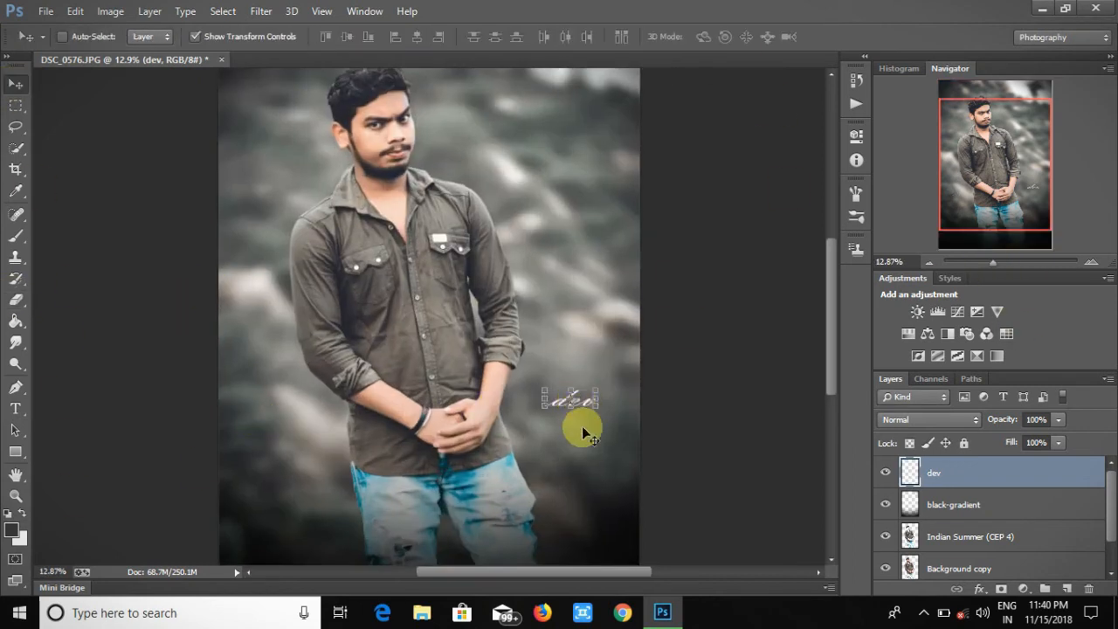
- Place the Untitled-1 logo as an embedded image and move it to the photo's lower-right corner
{"action": "scroll", "coordinate": [487, 499], "scroll_direction": "down", "scroll_amount": 3}
{"action": "left_click", "coordinate": [45, 11]}
{"action": "left_click", "coordinate": [52, 262]}
{"action": "left_click", "coordinate": [83, 40]}
{"action": "left_click", "coordinate": [79, 41]}
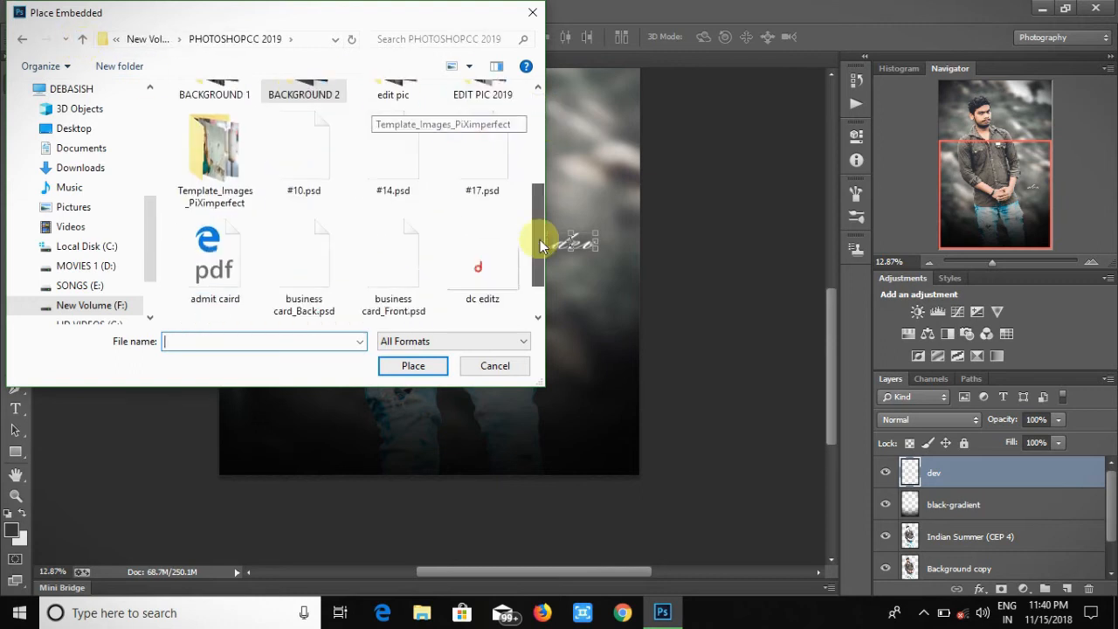
{"action": "left_click", "coordinate": [78, 40]}
{"action": "double_click", "coordinate": [392, 127]}
{"action": "left_click", "coordinate": [305, 119]}
{"action": "left_click", "coordinate": [428, 369]}
{"action": "left_click_drag", "start_coordinate": [444, 317], "coordinate": [646, 476]}
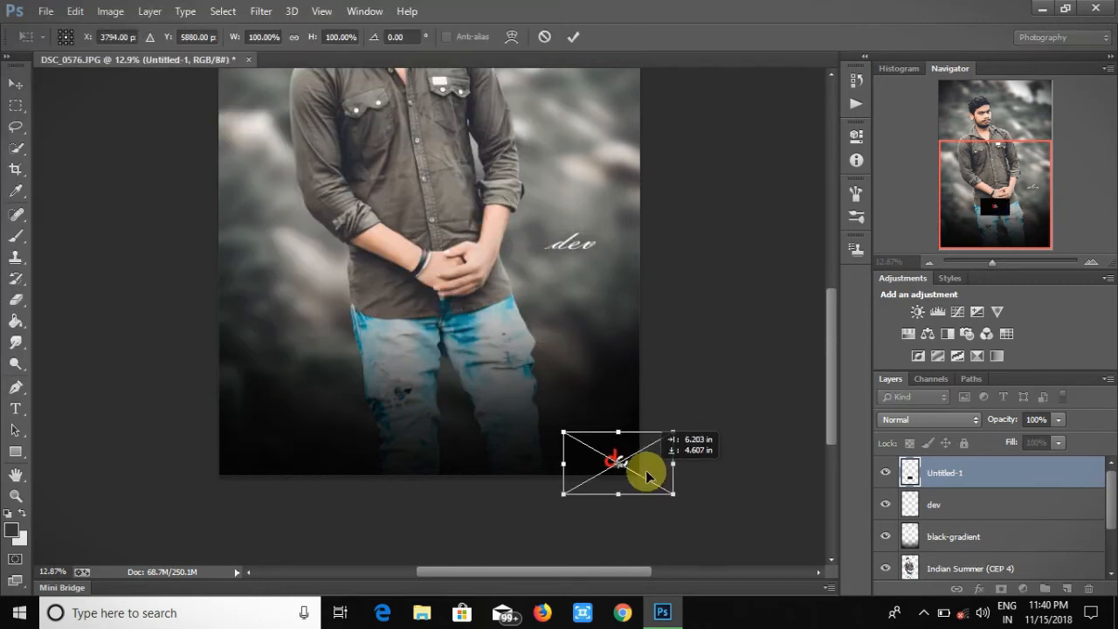
- Set the Untitled-1 logo layer's blend mode to Screen and rasterize the layer
{"action": "left_click", "coordinate": [928, 420]}
{"action": "left_click", "coordinate": [900, 140]}
{"action": "left_click", "coordinate": [574, 36]}
{"action": "left_click", "coordinate": [15, 300]}
{"action": "left_click", "coordinate": [367, 302]}
{"action": "left_click", "coordinate": [538, 250]}
- Place the dev creaction image and position it over the background beside the man's hip, opposite the dev text
{"action": "left_click", "coordinate": [46, 11]}
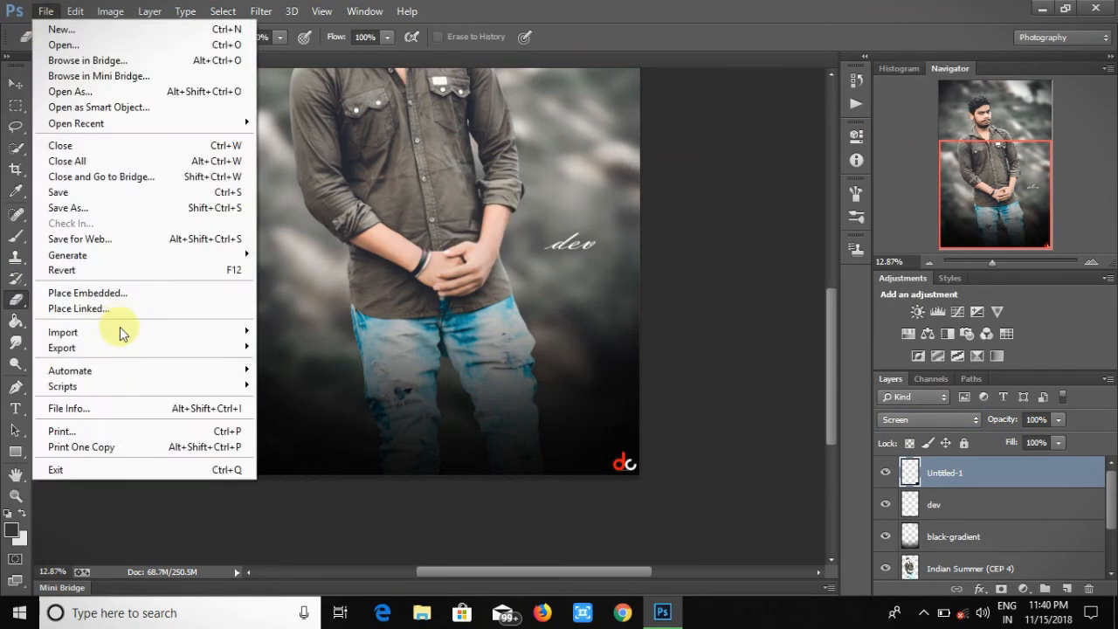
{"action": "left_click", "coordinate": [70, 291]}
{"action": "left_click", "coordinate": [218, 112]}
{"action": "left_click", "coordinate": [416, 364]}
{"action": "mouse_move", "coordinate": [373, 294]}
{"action": "left_mouse_down"}
{"action": "mouse_move", "coordinate": [241, 258]}
{"action": "mouse_move", "coordinate": [262, 265]}
{"action": "left_mouse_up"}
- Set the dev creaction layer's blend mode to Screen and rasterize the layer
{"action": "left_click", "coordinate": [941, 418]}
{"action": "left_click", "coordinate": [900, 139]}
{"action": "left_click", "coordinate": [676, 362]}
{"action": "left_click", "coordinate": [572, 37]}
{"action": "left_click", "coordinate": [90, 333]}
{"action": "left_click", "coordinate": [503, 249]}
- Move the dev creaction text slightly lower beside the man's jeans
{"action": "left_click", "coordinate": [16, 83]}
{"action": "left_click_drag", "start_coordinate": [315, 284], "coordinate": [318, 299]}
{"action": "left_click", "coordinate": [740, 38]}
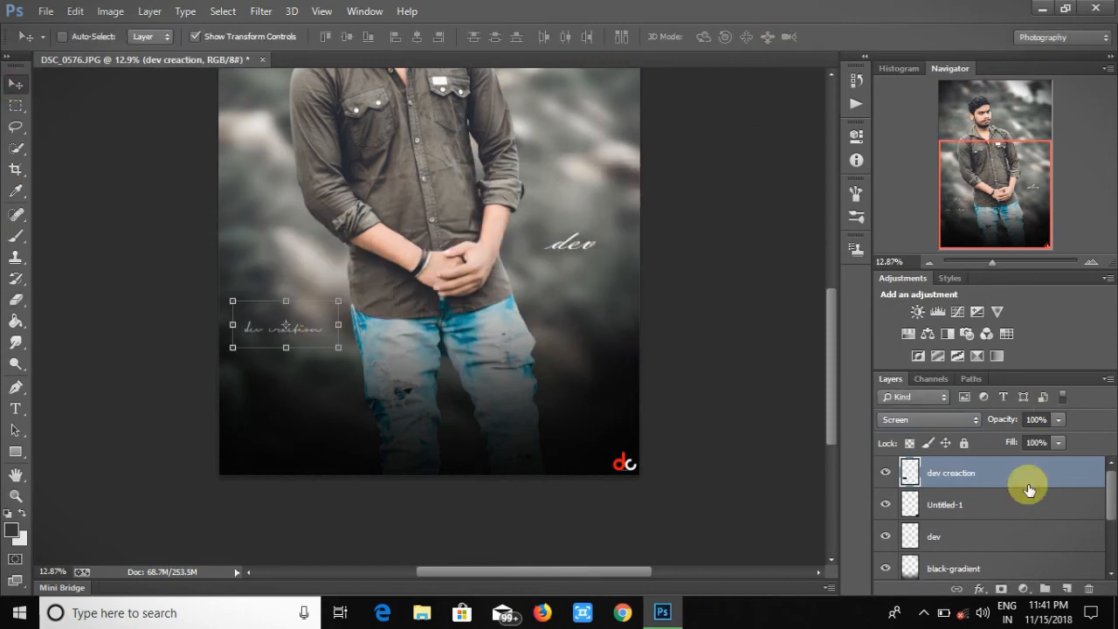
- Place an orange light-flare image from the BACKGROUND 2 subfolders directly above the dev layer
{"action": "left_click", "coordinate": [938, 536]}
{"action": "scroll", "coordinate": [332, 404], "scroll_direction": "up", "scroll_amount": 3}
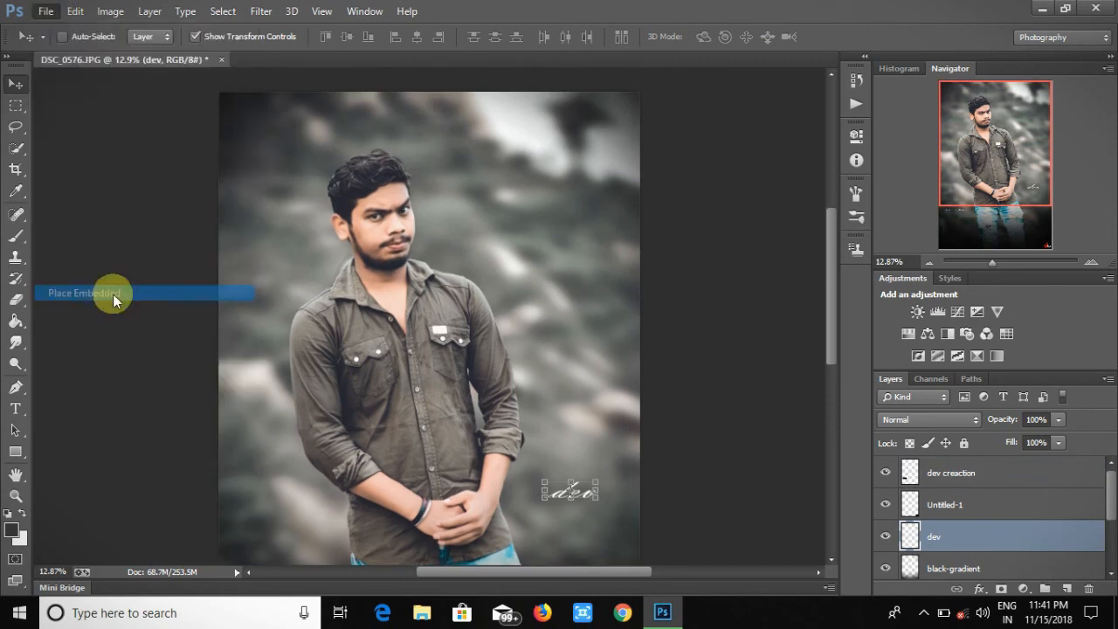
{"action": "left_click", "coordinate": [82, 40]}
{"action": "double_click", "coordinate": [215, 229]}
{"action": "double_click", "coordinate": [314, 122]}
{"action": "double_click", "coordinate": [394, 122]}
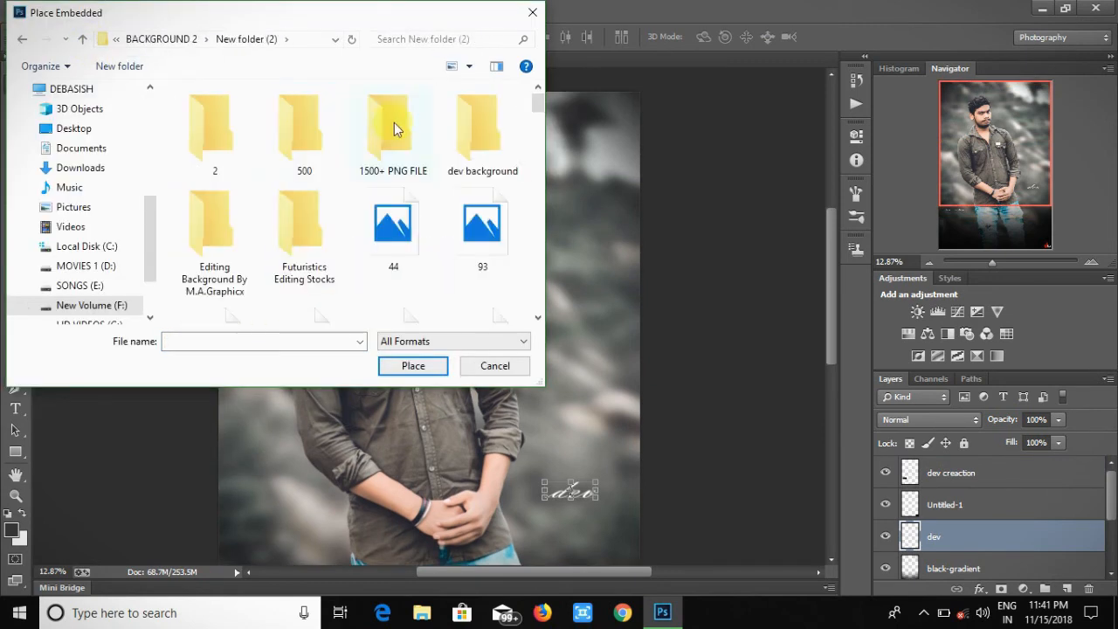
{"action": "double_click", "coordinate": [482, 127]}
{"action": "double_click", "coordinate": [212, 127]}
{"action": "scroll", "coordinate": [318, 220], "scroll_direction": "down", "scroll_amount": 10}
{"action": "scroll", "coordinate": [319, 220], "scroll_direction": "down", "scroll_amount": 15}
{"action": "left_click", "coordinate": [215, 249]}
{"action": "left_click", "coordinate": [380, 364]}
- Blend the light flare in Screen mode and scale it to about 54% by 58% beside the man's neck
{"action": "left_click_drag", "start_coordinate": [550, 339], "coordinate": [372, 242]}
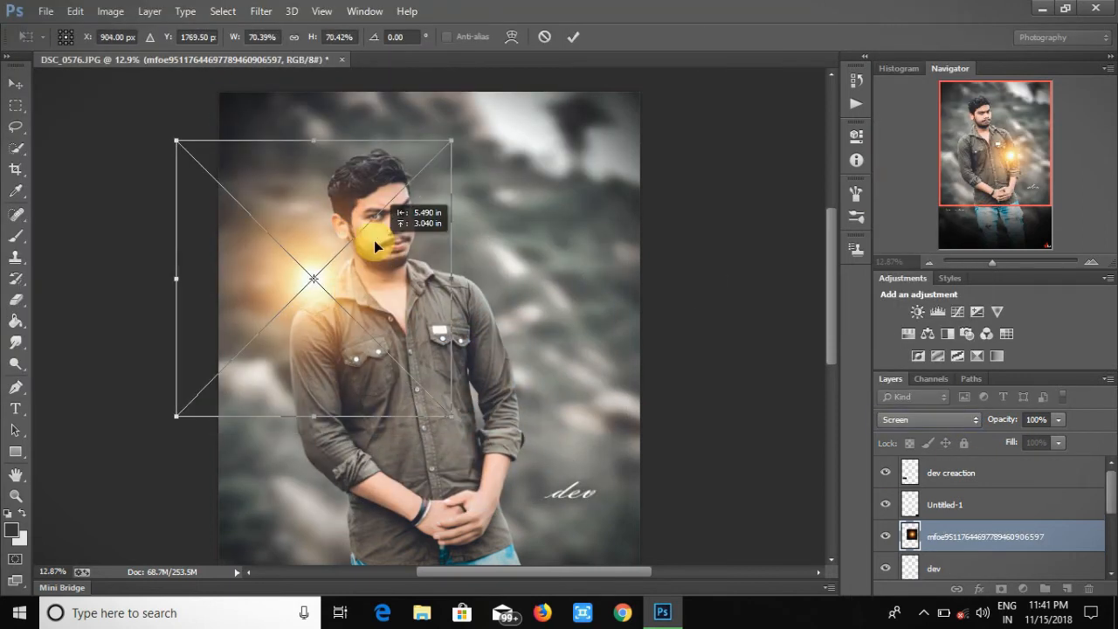
{"action": "left_click_drag", "start_coordinate": [448, 140], "coordinate": [381, 192]}
{"action": "left_click_drag", "start_coordinate": [340, 266], "coordinate": [378, 217]}
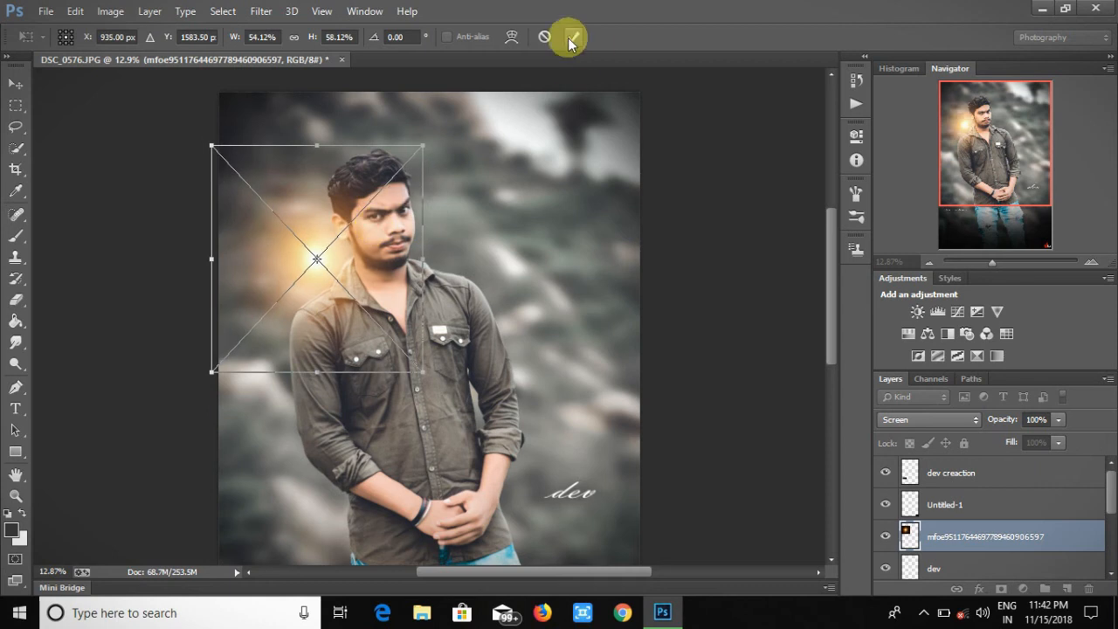
{"action": "left_click", "coordinate": [571, 38]}
- Readjust the light flare's size and position near the man's neck and commit the transform
{"action": "left_click_drag", "start_coordinate": [295, 221], "coordinate": [297, 226]}
{"action": "left_click_drag", "start_coordinate": [351, 270], "coordinate": [319, 235]}
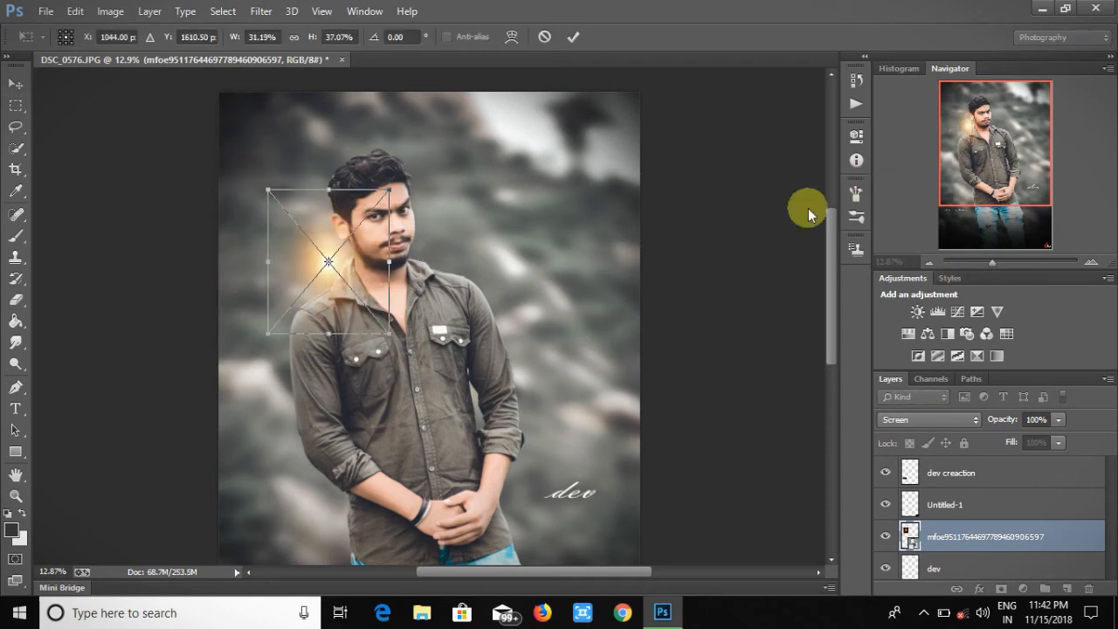
{"action": "left_click_drag", "start_coordinate": [268, 189], "coordinate": [232, 180]}
{"action": "left_click_drag", "start_coordinate": [324, 235], "coordinate": [334, 238]}
{"action": "key", "text": "Return"}
- Rasterize the light flare layer and move the glow between the man's ear and shoulder
{"action": "left_click", "coordinate": [987, 261]}
{"action": "left_click", "coordinate": [15, 299]}
{"action": "left_click", "coordinate": [455, 285]}
{"action": "left_click", "coordinate": [546, 248]}
{"action": "left_click", "coordinate": [16, 84]}
{"action": "left_click_drag", "start_coordinate": [436, 271], "coordinate": [374, 221]}
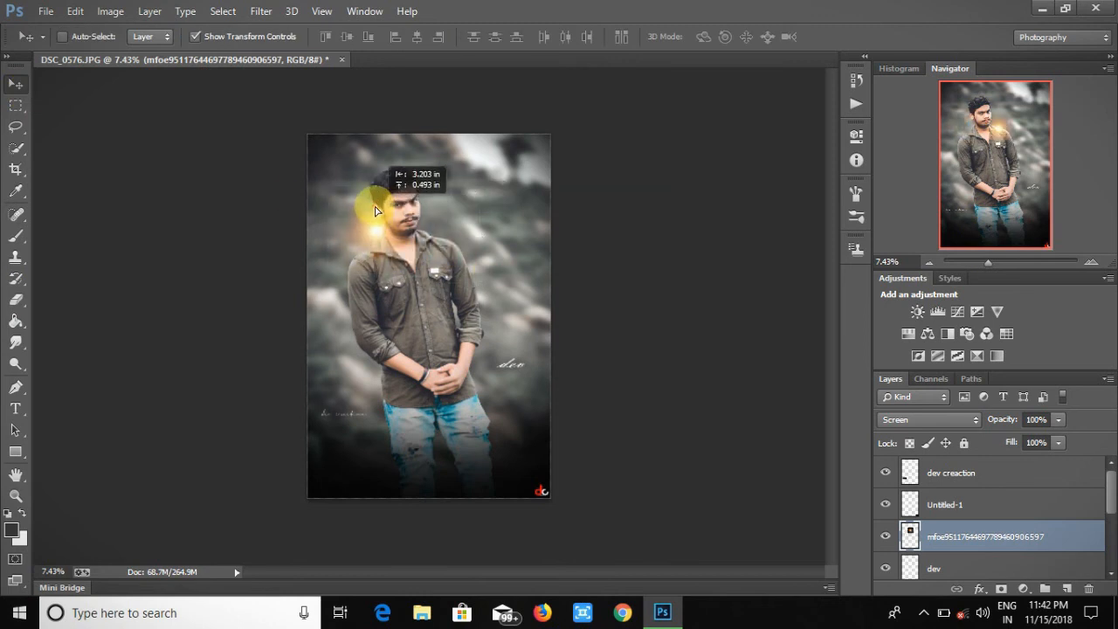
- Apply a Box Blur with a 10-pixel radius to the light flare layer
{"action": "left_click", "coordinate": [260, 11]}
{"action": "mouse_move", "coordinate": [324, 207]}
{"action": "left_click", "coordinate": [514, 309]}
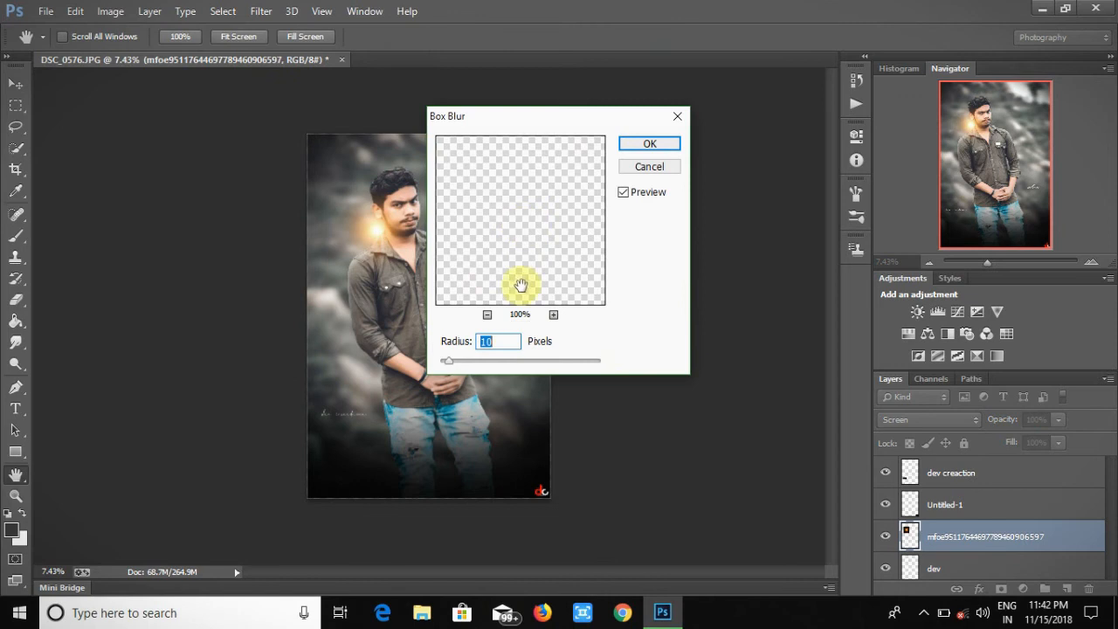
{"action": "left_click", "coordinate": [653, 143]}
- Merge all layers into one and convert the resulting Background into a regular unlocked layer
{"action": "right_click", "coordinate": [966, 481]}
{"action": "left_click", "coordinate": [819, 441]}
{"action": "double_click", "coordinate": [984, 474]}
{"action": "key", "text": "Return"}
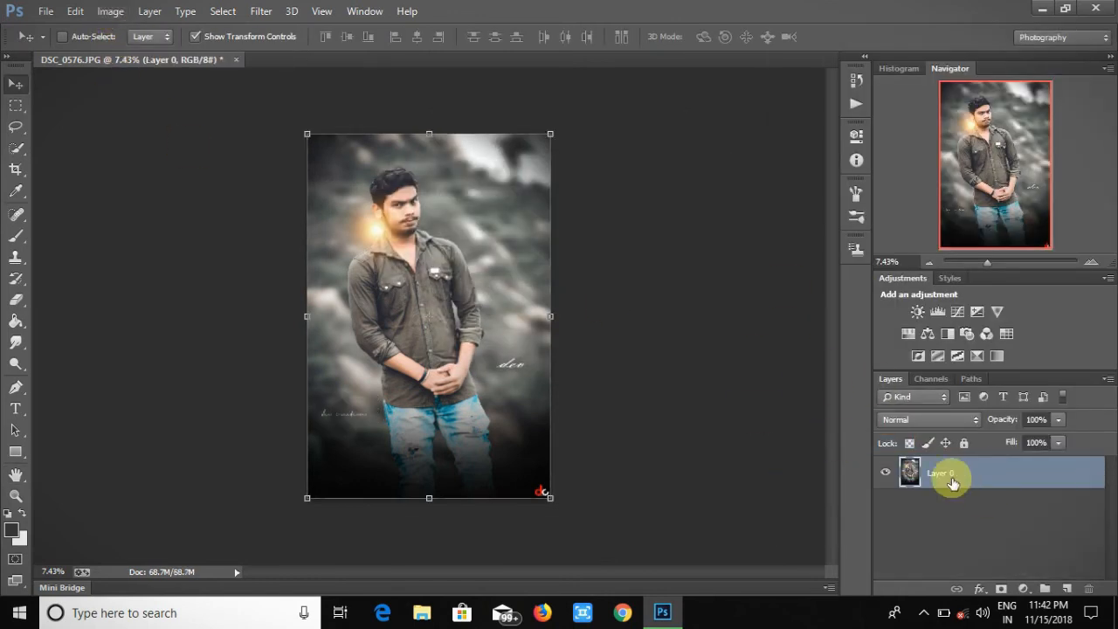
- Add a 4 px gray stroke positioned inside the layer's edges and flatten the image
{"action": "left_click", "coordinate": [662, 246]}
{"action": "left_click", "coordinate": [859, 195]}
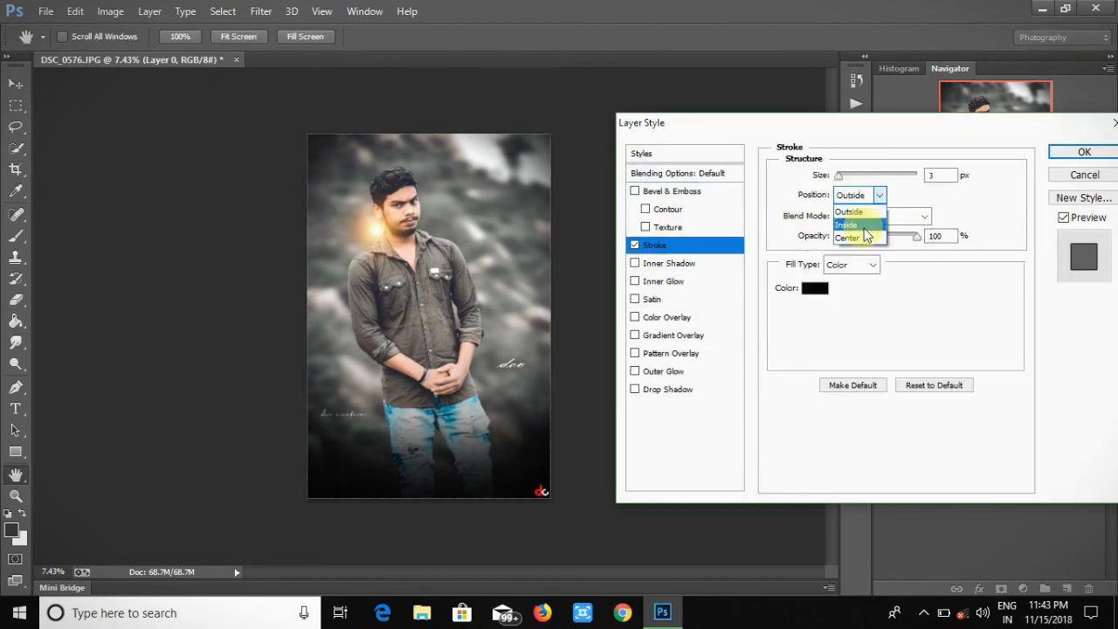
{"action": "left_click", "coordinate": [854, 224]}
{"action": "left_click", "coordinate": [815, 288]}
{"action": "left_click", "coordinate": [345, 246]}
{"action": "left_click", "coordinate": [723, 138]}
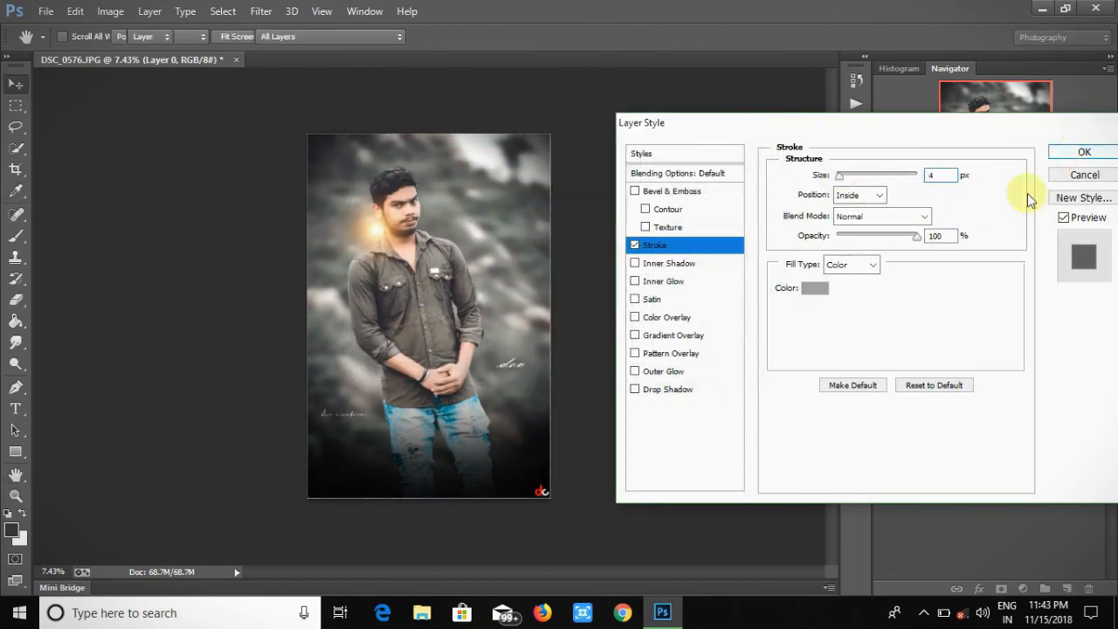
{"action": "left_click", "coordinate": [1084, 151]}
{"action": "right_click", "coordinate": [985, 472]}
{"action": "left_click", "coordinate": [673, 499]}
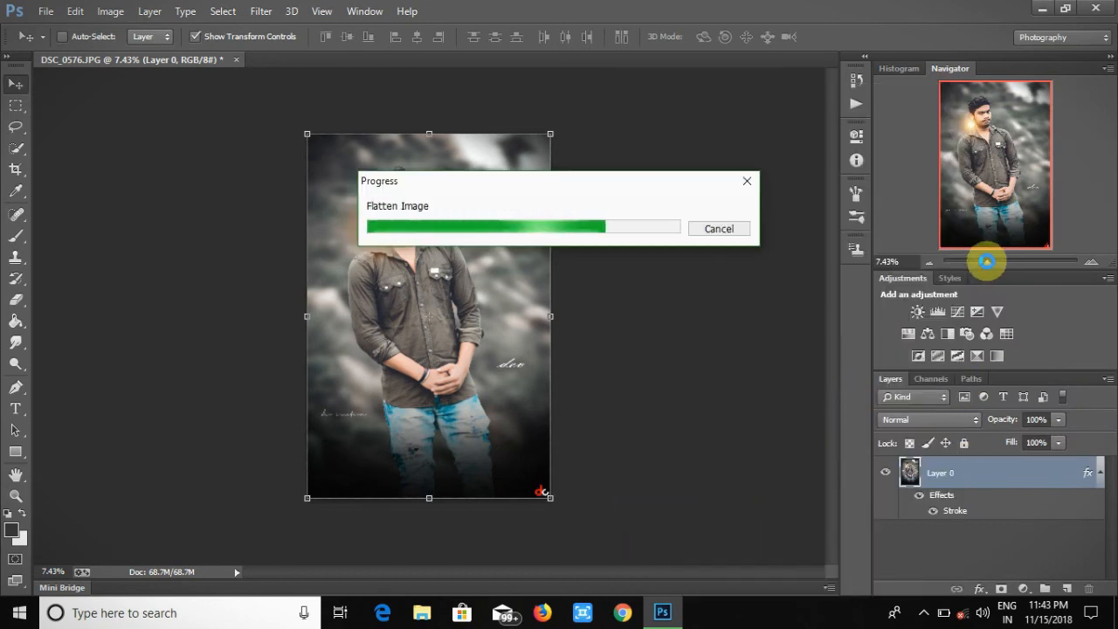
- Save the edited portrait to the Desktop as JPEG DSC_0576 at quality 12 and close the document
{"action": "left_click", "coordinate": [46, 11]}
{"action": "left_click", "coordinate": [70, 210]}
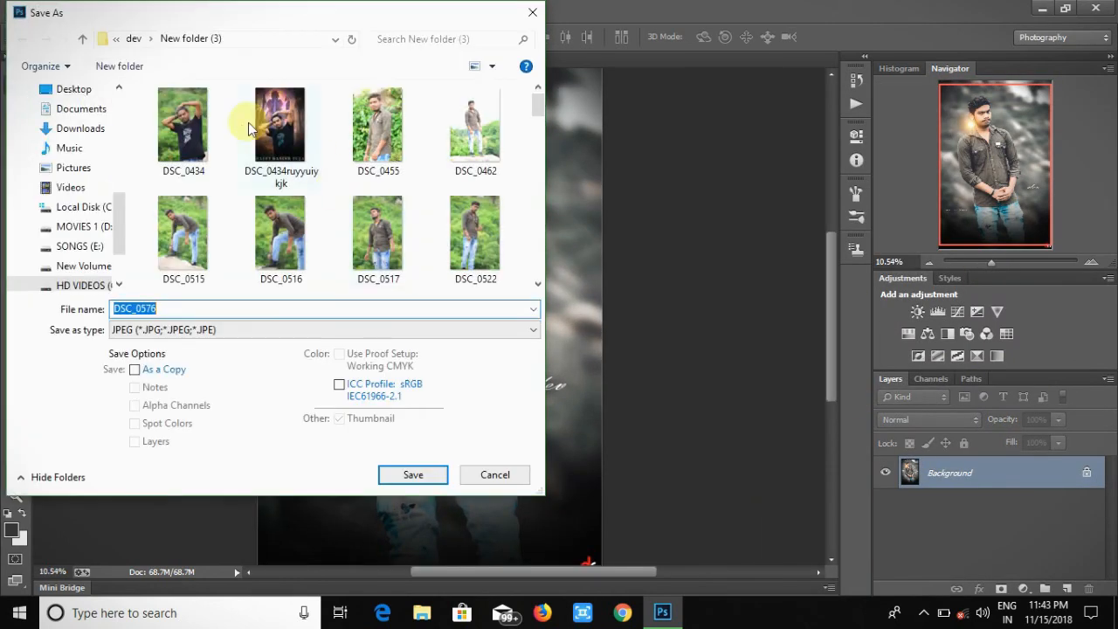
{"action": "left_click", "coordinate": [74, 89]}
{"action": "left_click", "coordinate": [413, 474]}
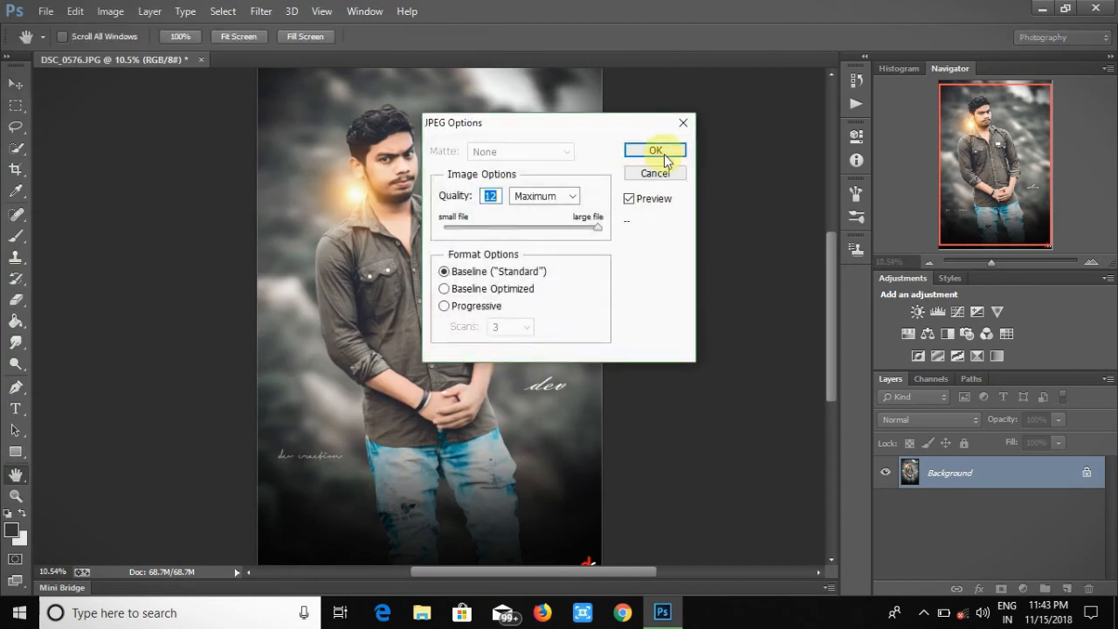
{"action": "left_click", "coordinate": [656, 150]}
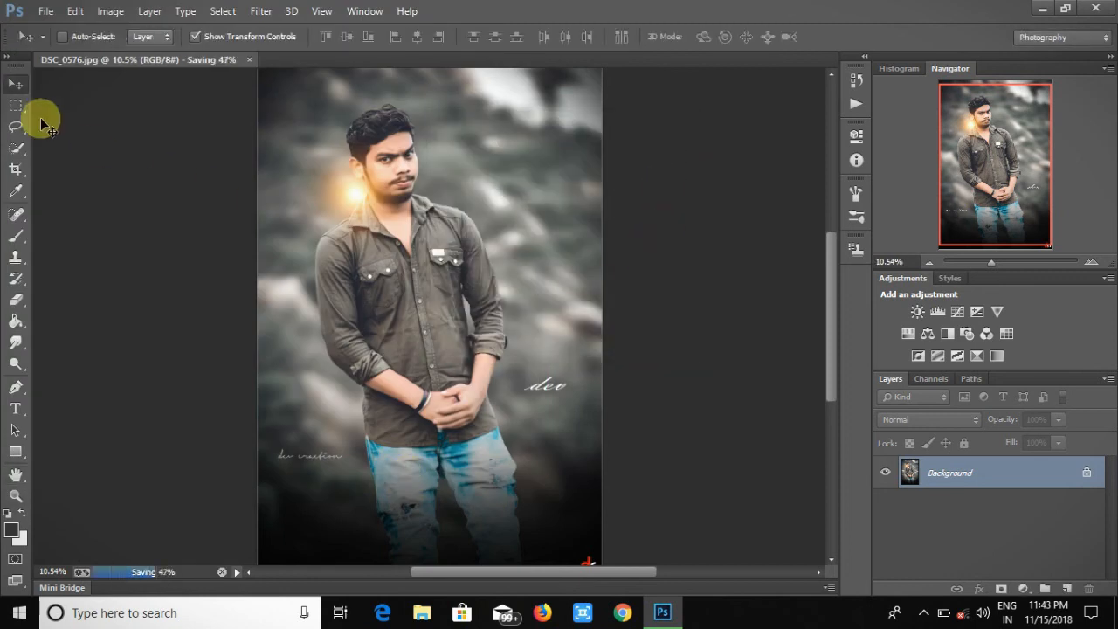
{"action": "key", "text": "ctrl+w"}
- Create a new blank document and fill its background with the dark gray foreground color 333333
{"action": "left_click", "coordinate": [11, 529]}
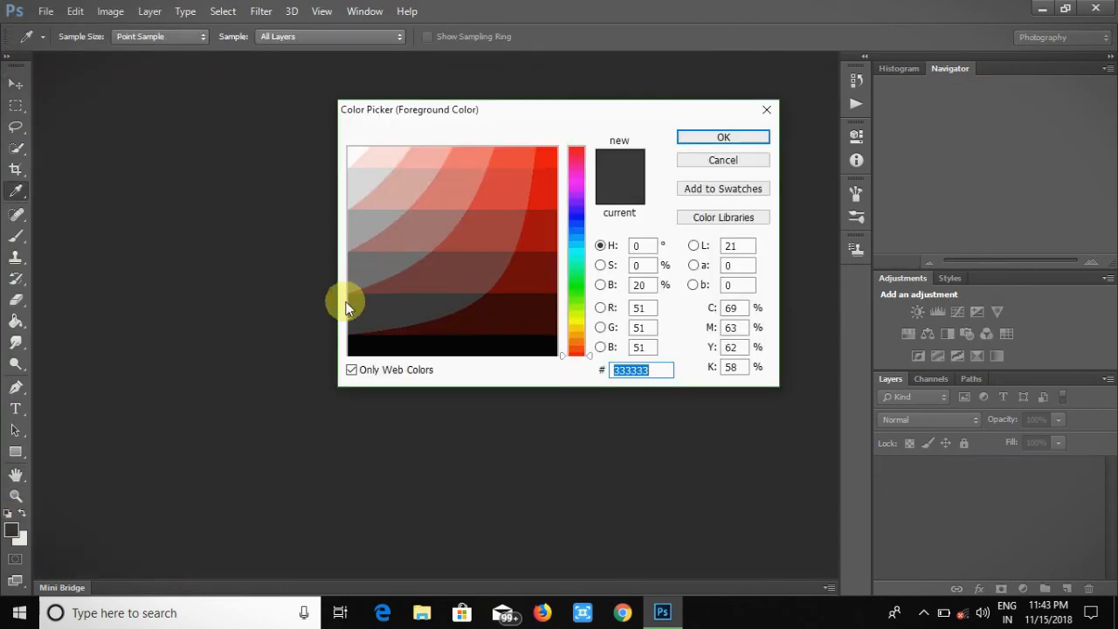
{"action": "left_click", "coordinate": [722, 138]}
{"action": "left_click", "coordinate": [46, 11]}
{"action": "left_click", "coordinate": [62, 29]}
{"action": "left_click", "coordinate": [723, 136]}
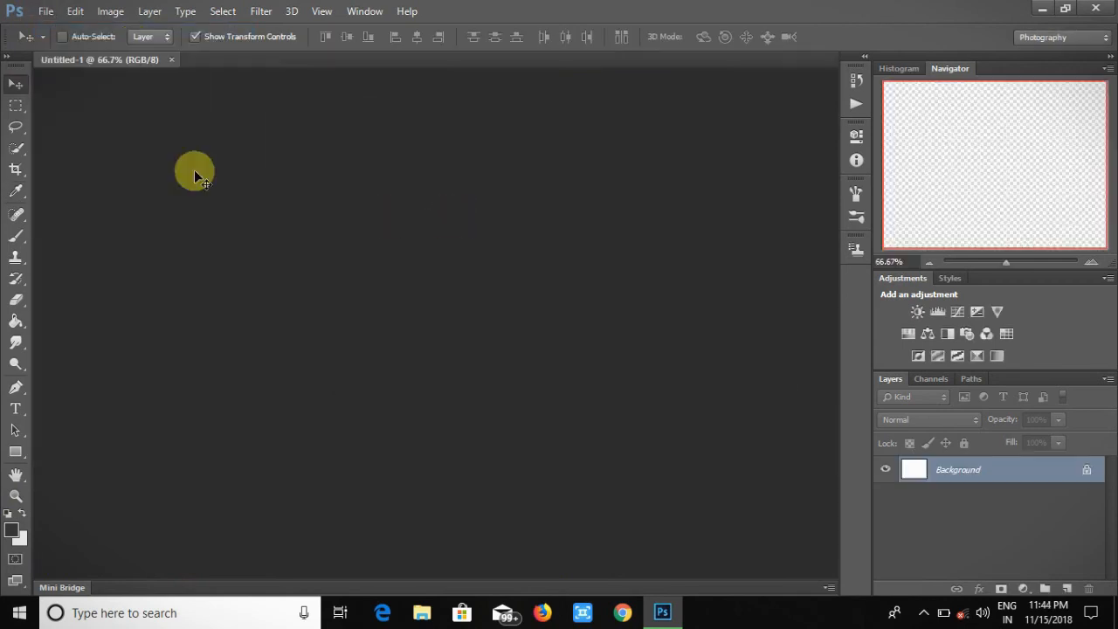
{"action": "key", "text": "g"}
{"action": "left_click", "coordinate": [193, 170]}
- Place the edited DSC_0576 portrait from the Desktop and align it to the right side of the canvas
{"action": "left_click", "coordinate": [46, 12]}
{"action": "left_click", "coordinate": [91, 285]}
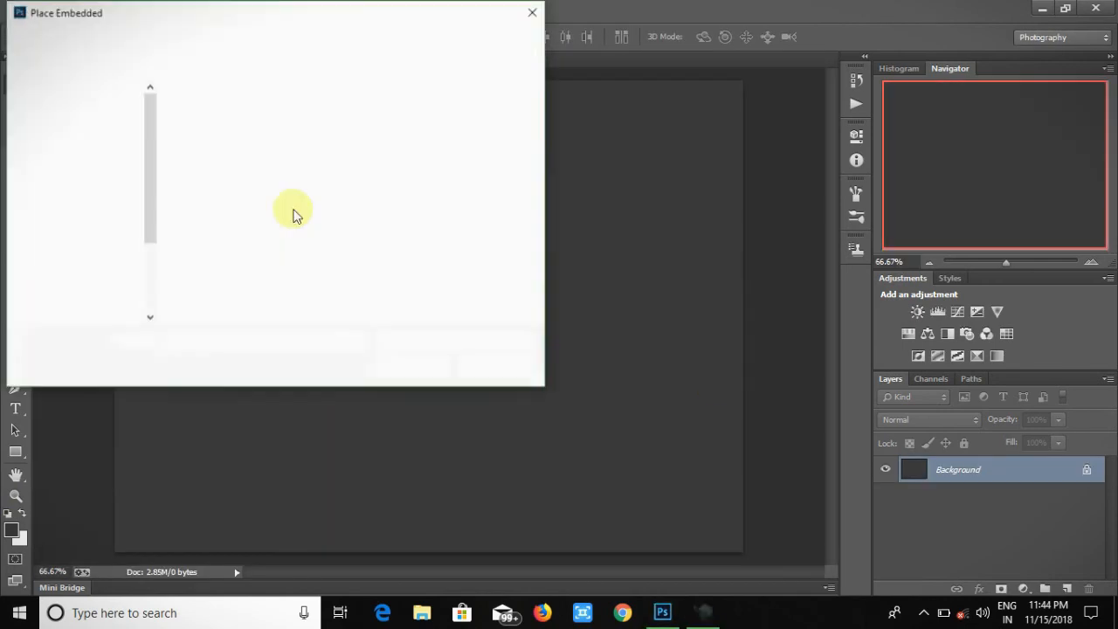
{"action": "double_click", "coordinate": [315, 245]}
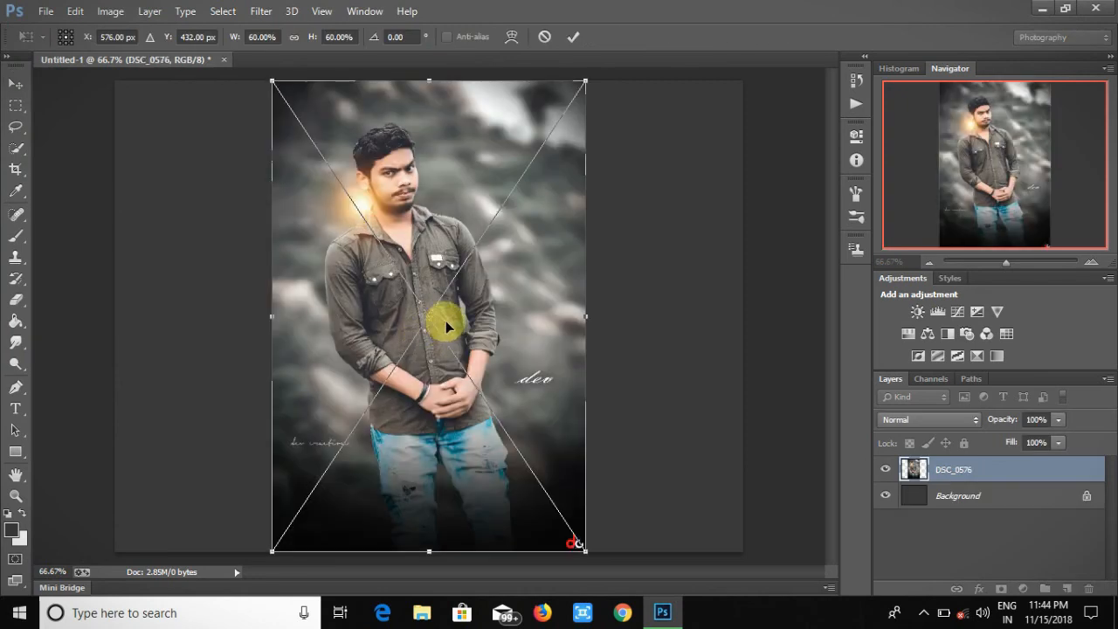
{"action": "left_click_drag", "start_coordinate": [445, 320], "coordinate": [621, 322]}
{"action": "left_click", "coordinate": [312, 284]}
- Place the original unedited DSC_0576 photo from New folder (3) inside dev on the HD VIDEOS (G:) drive
{"action": "left_click", "coordinate": [41, 11]}
{"action": "left_click", "coordinate": [90, 285]}
{"action": "left_click", "coordinate": [91, 304]}
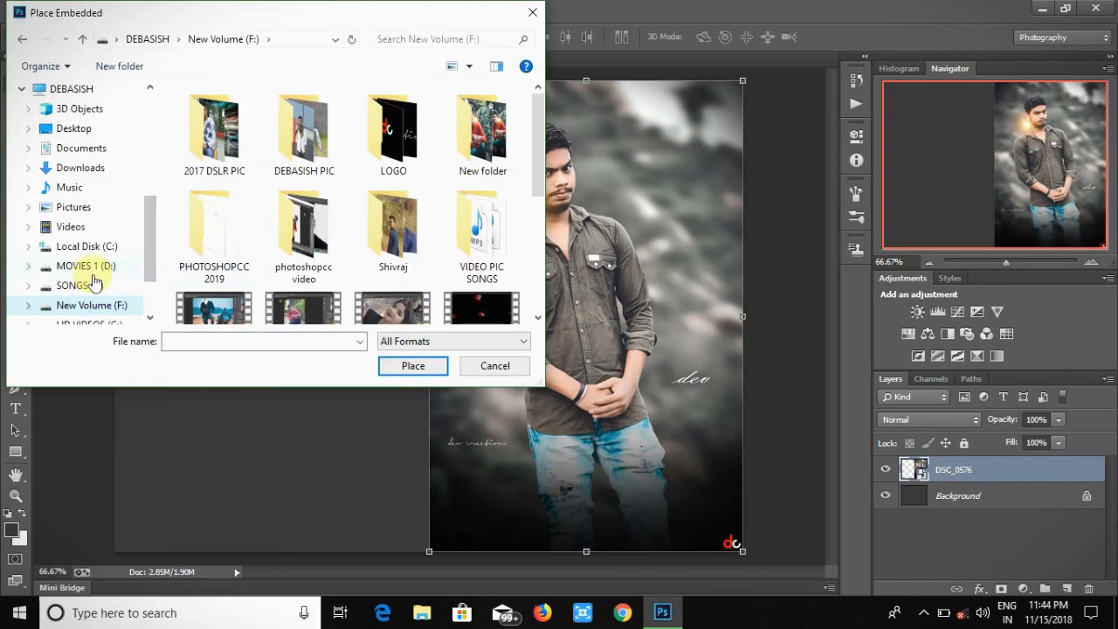
{"action": "left_click", "coordinate": [91, 323]}
{"action": "double_click", "coordinate": [484, 140]}
{"action": "double_click", "coordinate": [391, 131]}
{"action": "scroll", "coordinate": [409, 253], "scroll_direction": "down", "scroll_amount": 2}
{"action": "left_click", "coordinate": [480, 179]}
{"action": "left_click", "coordinate": [413, 364]}
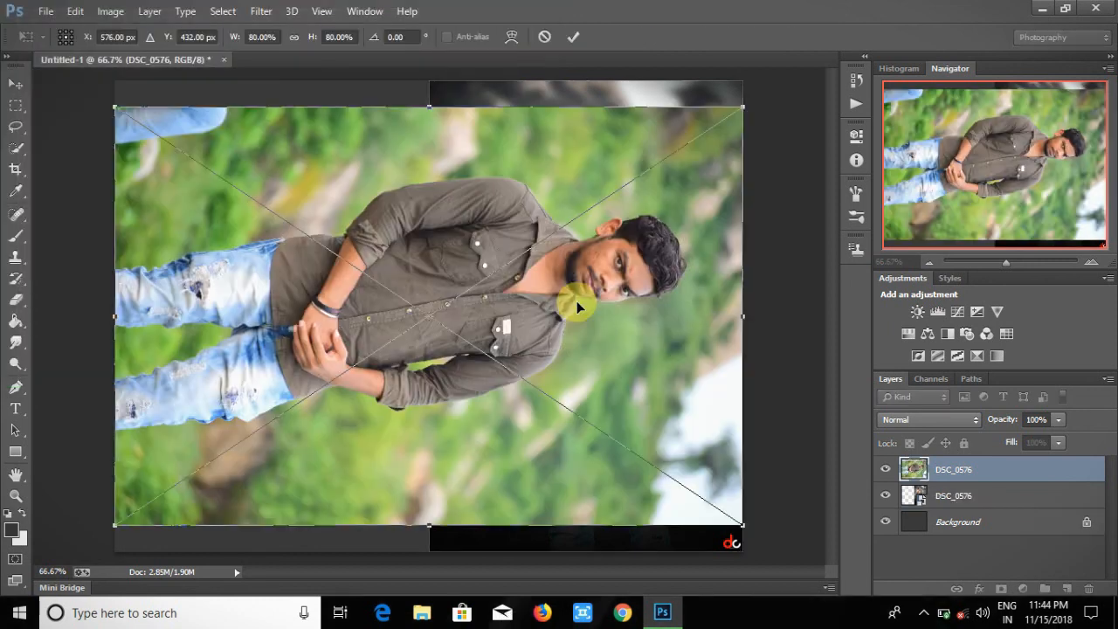
- Rotate the original photo upright, fit it beside the edited portrait on the canvas's left half, and flatten the image
{"action": "left_click_drag", "start_coordinate": [753, 96], "coordinate": [314, 117]}
{"action": "left_click_drag", "start_coordinate": [1006, 262], "coordinate": [1004, 263]}
{"action": "left_click_drag", "start_coordinate": [621, 70], "coordinate": [589, 56]}
{"action": "left_click_drag", "start_coordinate": [602, 555], "coordinate": [592, 553]}
{"action": "left_click_drag", "start_coordinate": [259, 75], "coordinate": [490, 218]}
{"action": "left_click_drag", "start_coordinate": [584, 172], "coordinate": [588, 180]}
{"action": "left_click_drag", "start_coordinate": [548, 314], "coordinate": [399, 252]}
{"action": "left_click", "coordinate": [573, 39]}
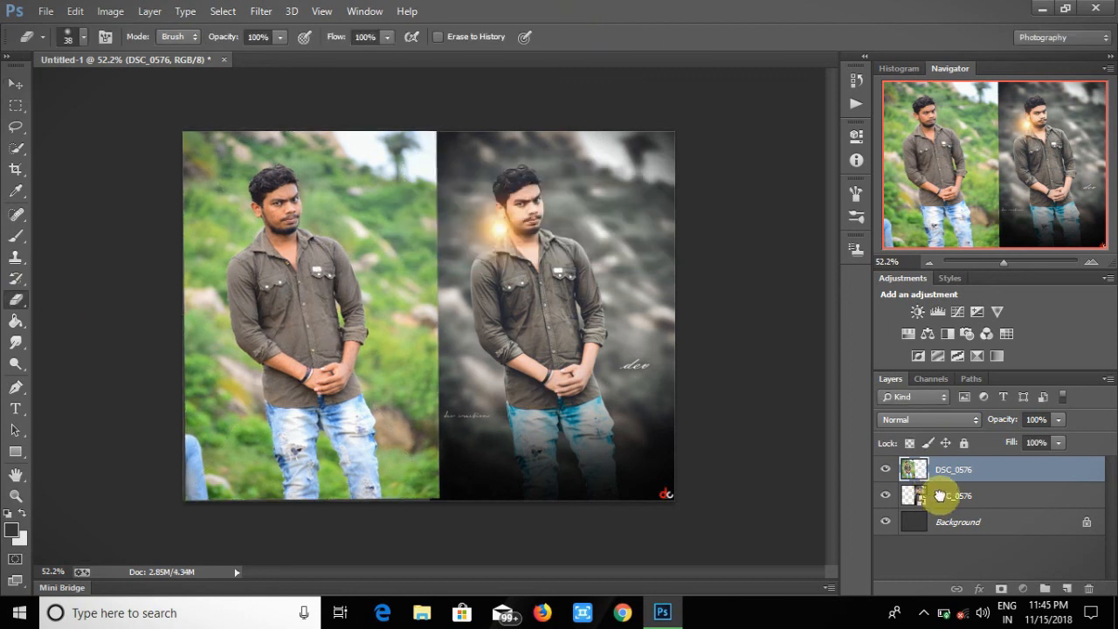
{"action": "right_click", "coordinate": [859, 471]}
{"action": "left_click", "coordinate": [690, 498]}
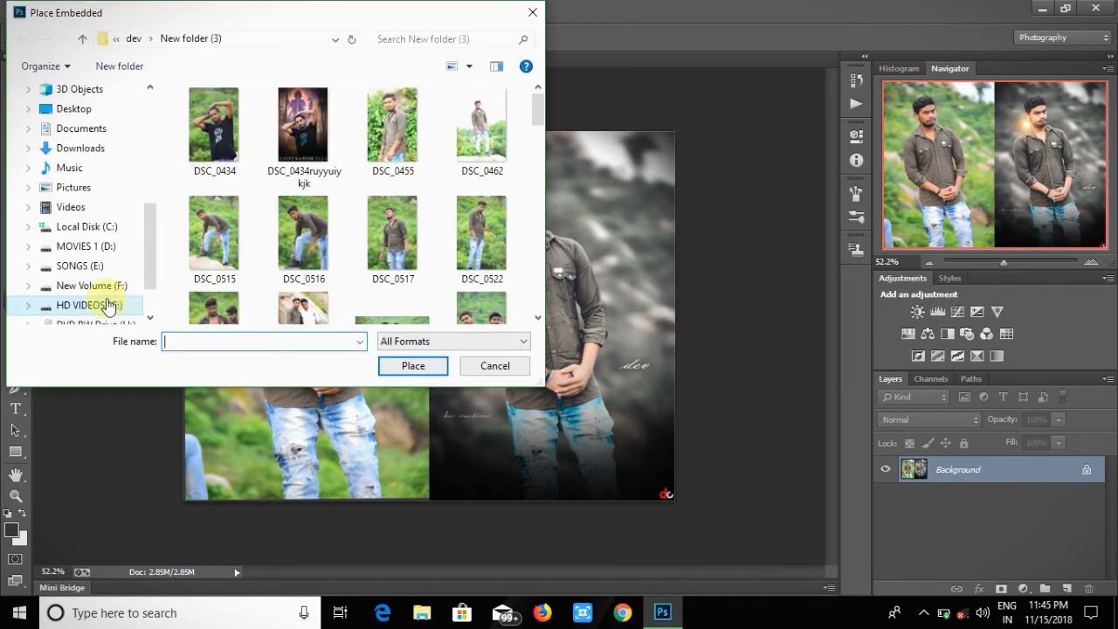
- Place the photoshop-logo-png-7256 image from the PHOTOSHOPCC 2019 folder on New Volume (F:)
{"action": "left_click", "coordinate": [92, 285]}
{"action": "double_click", "coordinate": [207, 240]}
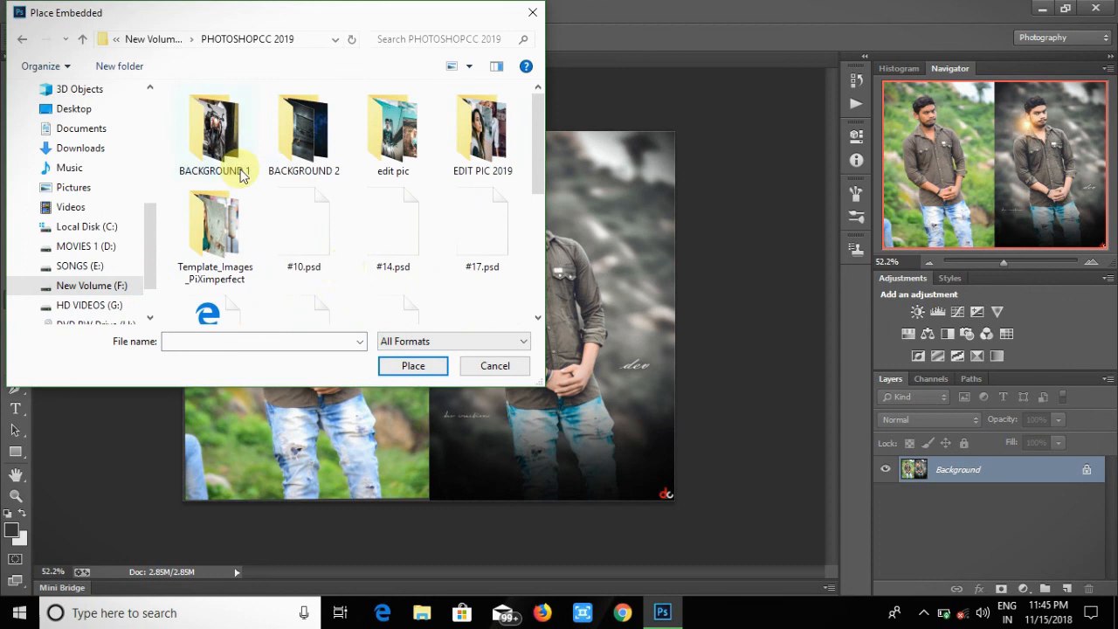
{"action": "double_click", "coordinate": [327, 122]}
{"action": "left_click", "coordinate": [360, 271]}
{"action": "key", "text": "p"}
{"action": "left_click", "coordinate": [413, 365]}
- Move the Photoshop logo over the lower seam between the two photos and merge it into the Background
{"action": "left_click_drag", "start_coordinate": [481, 315], "coordinate": [439, 368]}
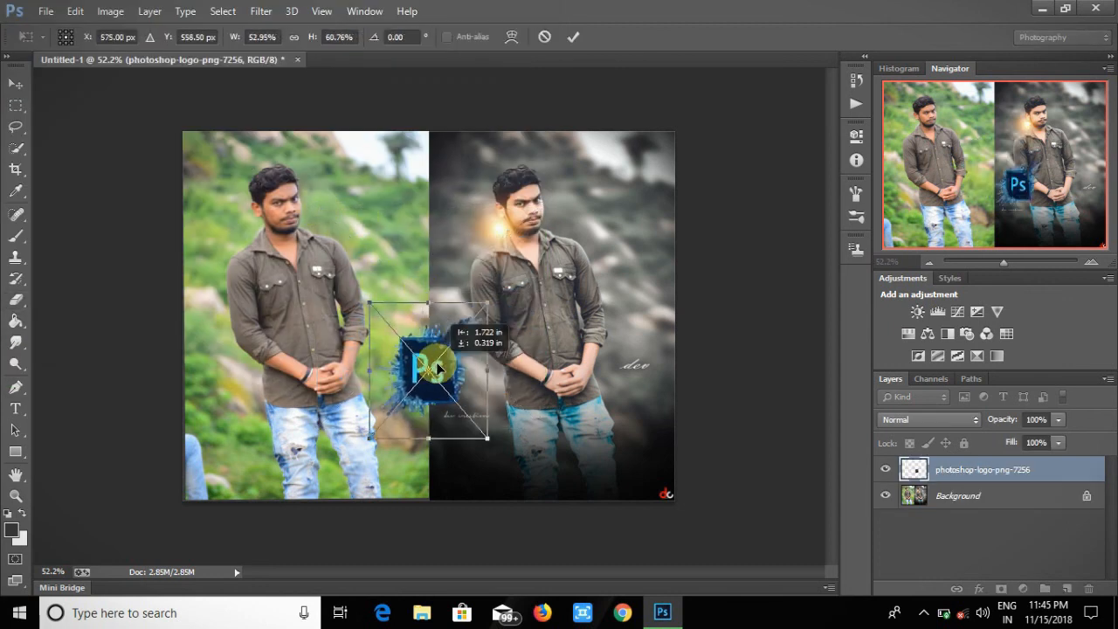
{"action": "left_click", "coordinate": [573, 36]}
{"action": "key", "text": "ctrl+e"}
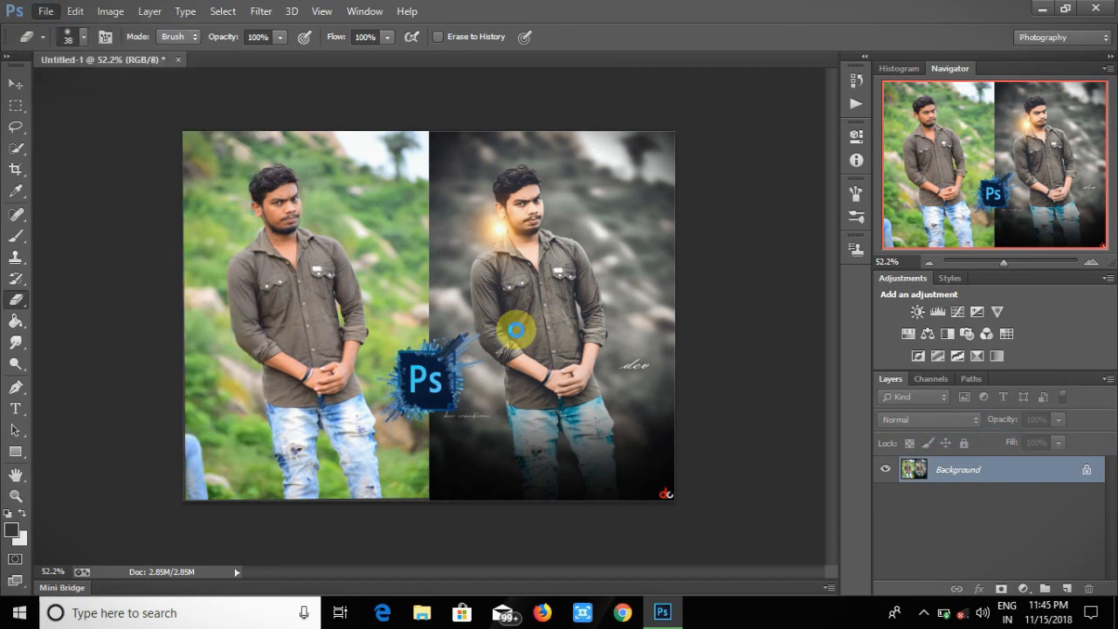
- Save the before-and-after comparison to the Desktop as JPEG fffffssss, close the document and exit the program
{"action": "key", "text": "ctrl+shift+s"}
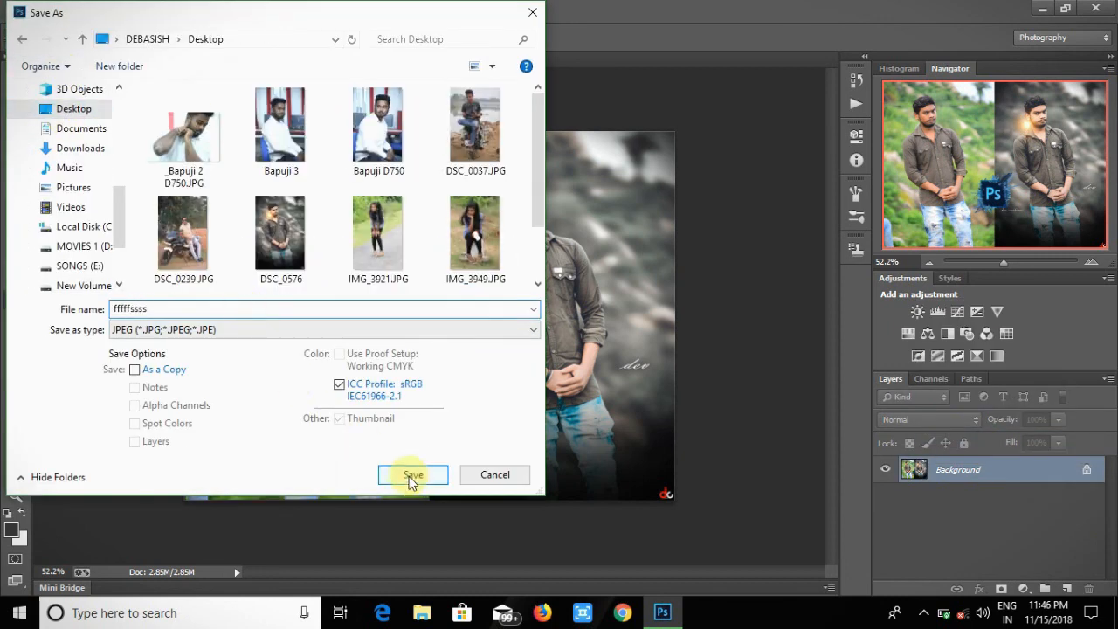
{"action": "left_click", "coordinate": [412, 476]}
{"action": "left_click", "coordinate": [654, 149]}
{"action": "left_click", "coordinate": [178, 60]}
{"action": "left_click", "coordinate": [1095, 8]}
{"action": "left_click", "coordinate": [923, 612]}
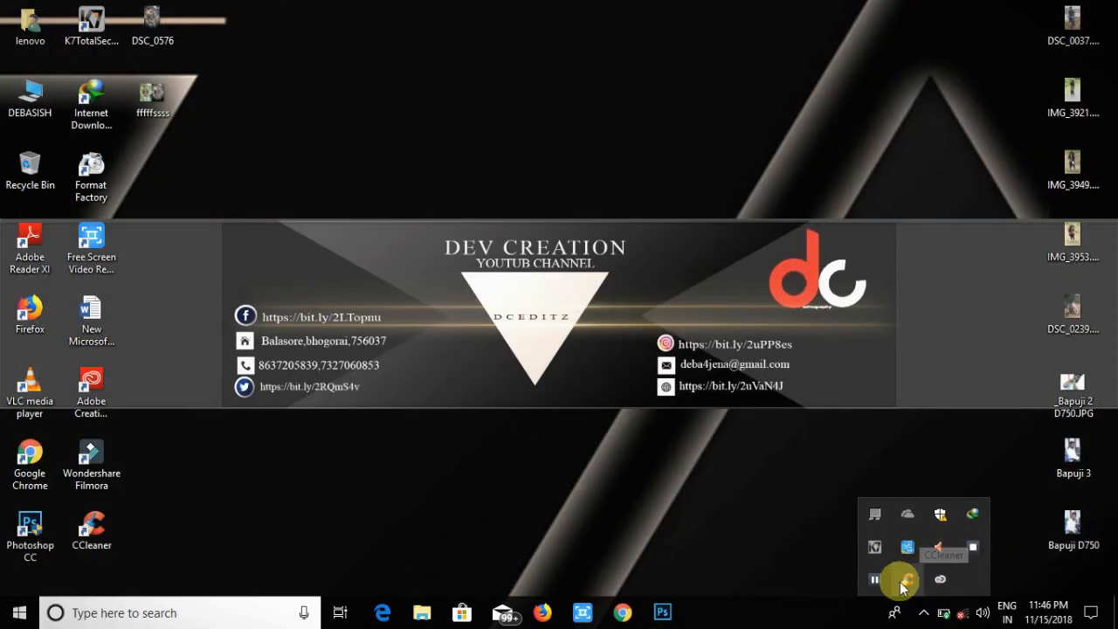
{"action": "left_click", "coordinate": [905, 582]}
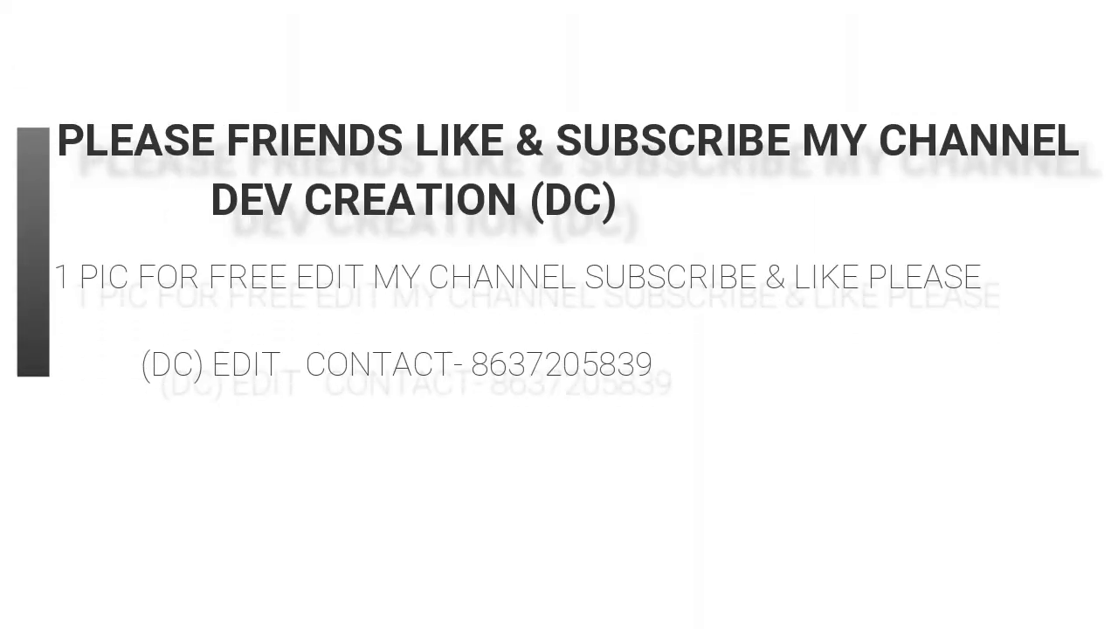